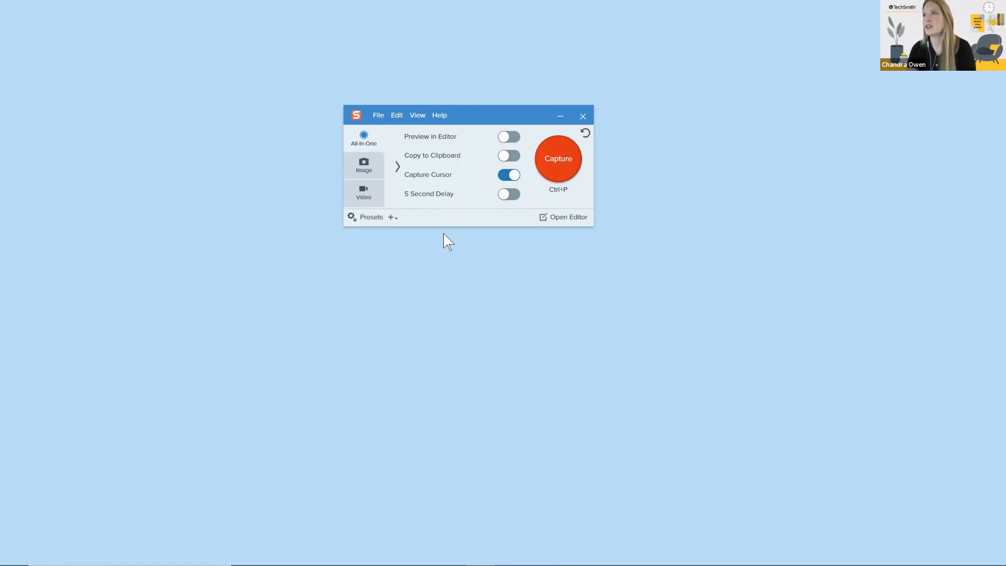
Step: Move the capture window aside on the desktop and bring up the browser window showing the analytics dashboard
left_click_drag(475, 117, 823, 113)
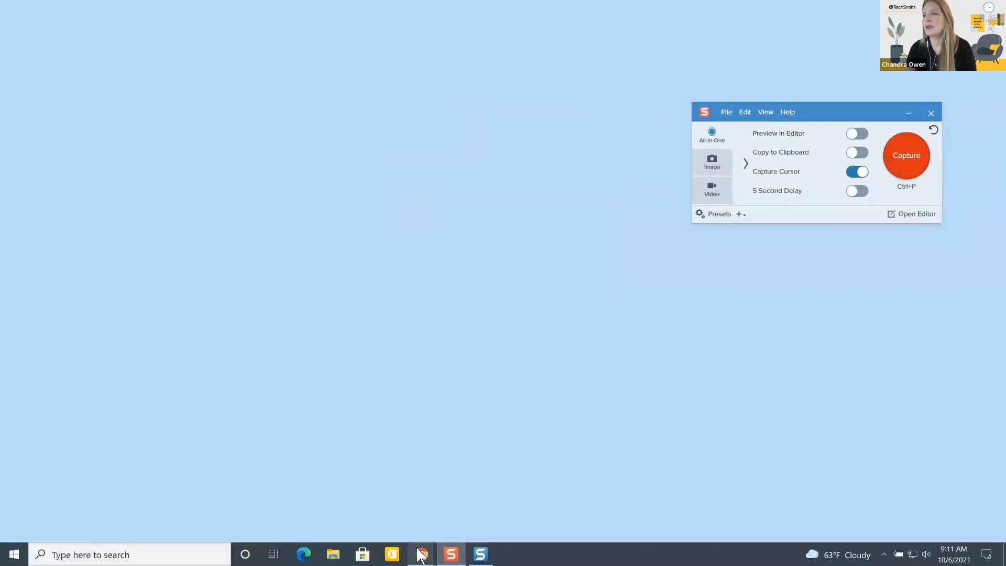
mouse_move(422, 555)
left_click(473, 529)
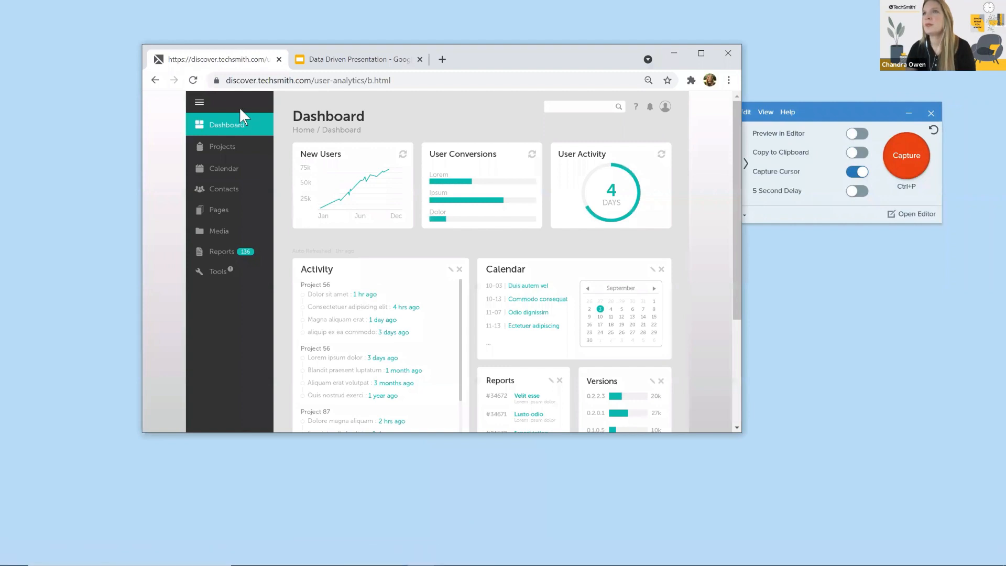
Step: Return from the analytics dashboard to the user-analytics login page
left_click(193, 82)
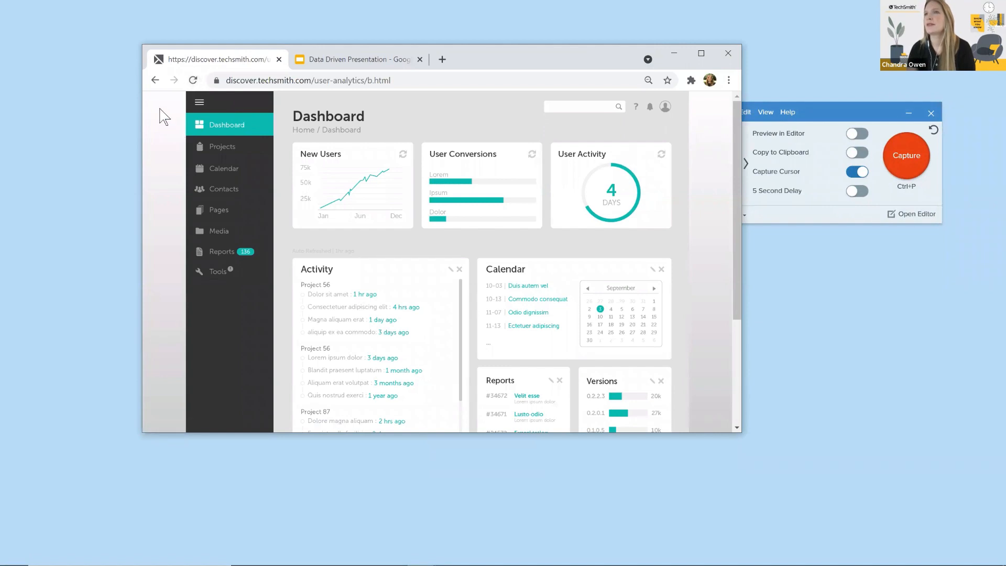
left_click(155, 80)
left_click(155, 81)
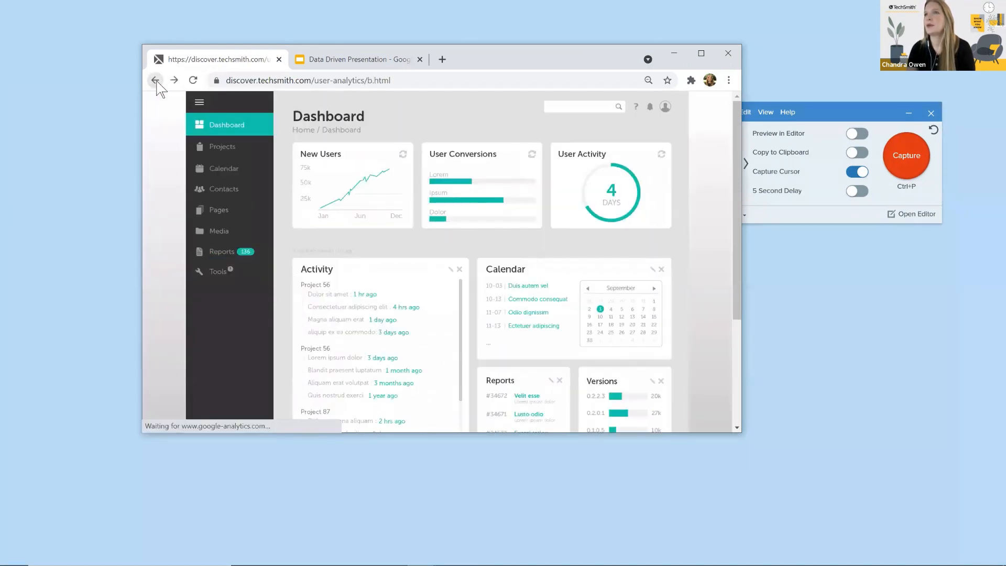
left_click(156, 80)
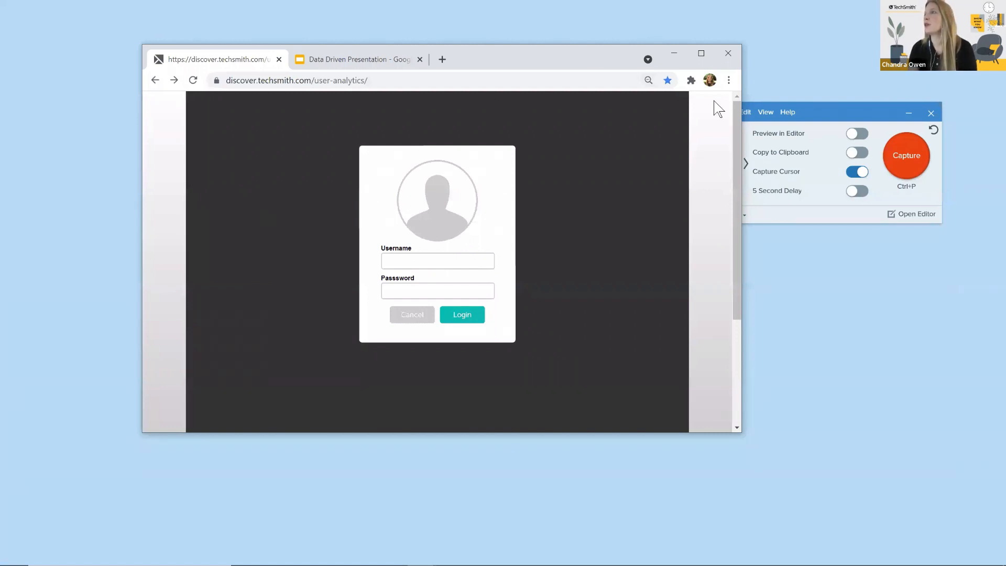
left_click(829, 110)
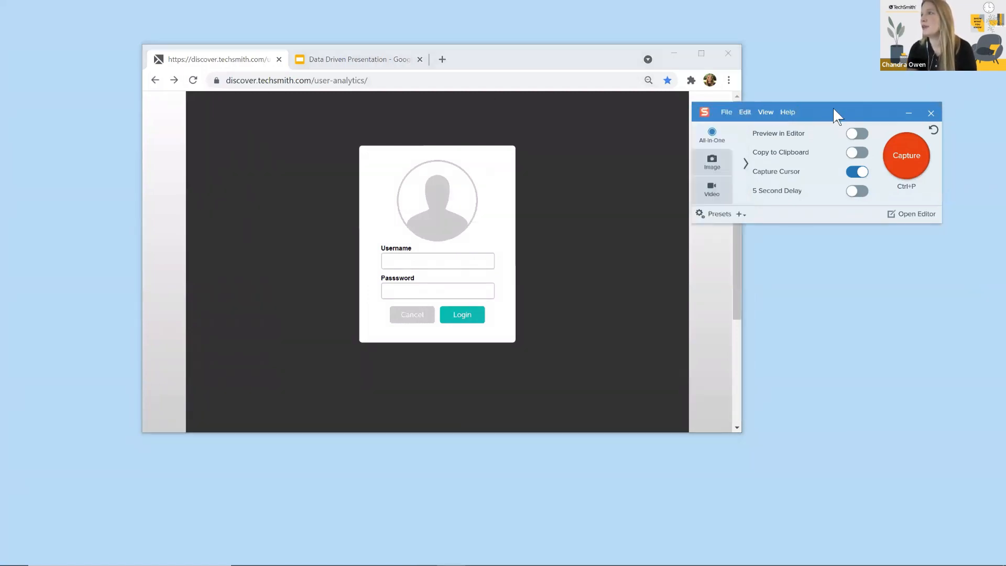
left_click(908, 154)
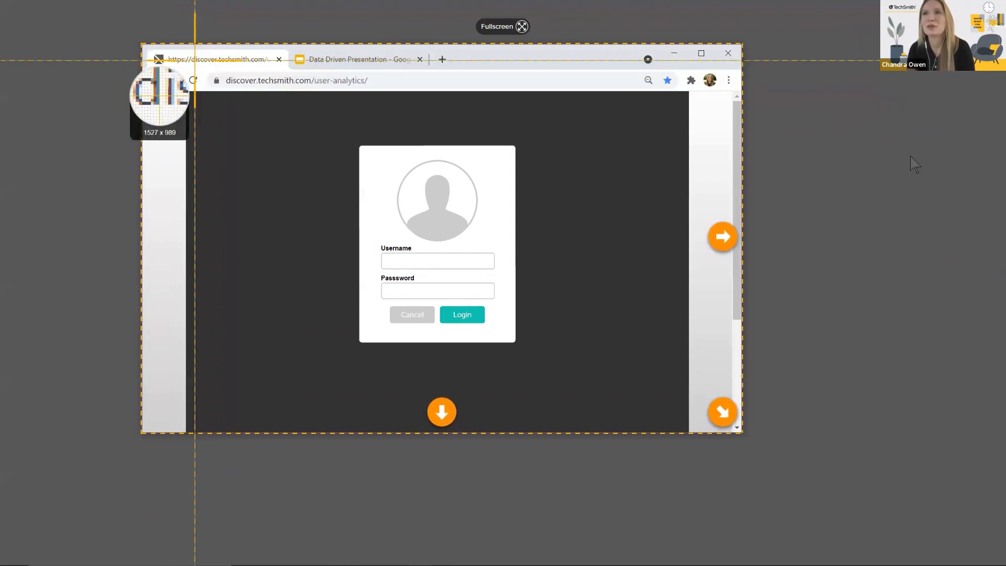
left_click(194, 60)
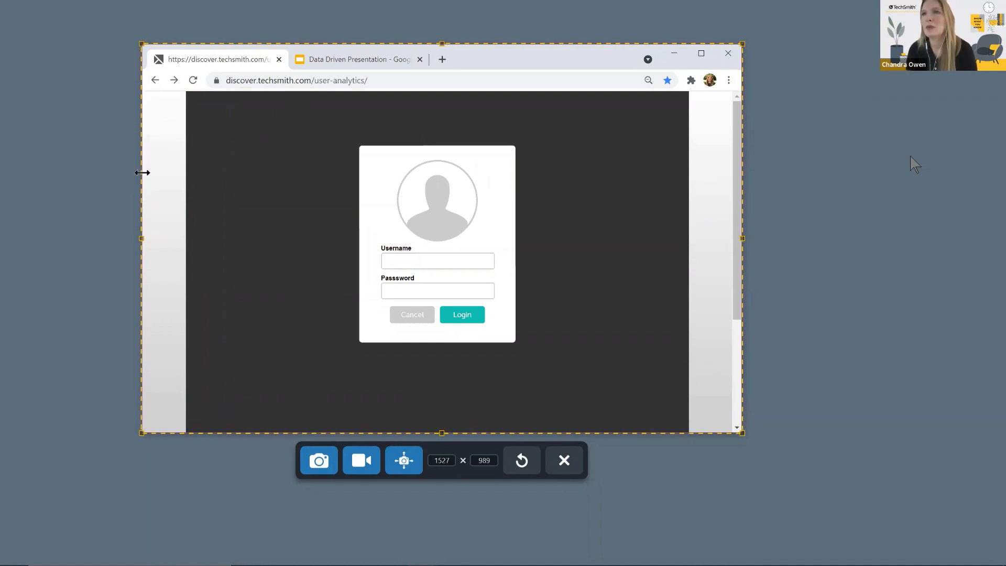
mouse_move(143, 238)
left_mouse_down()
mouse_move(90, 240)
mouse_move(201, 242)
mouse_move(142, 240)
left_mouse_up()
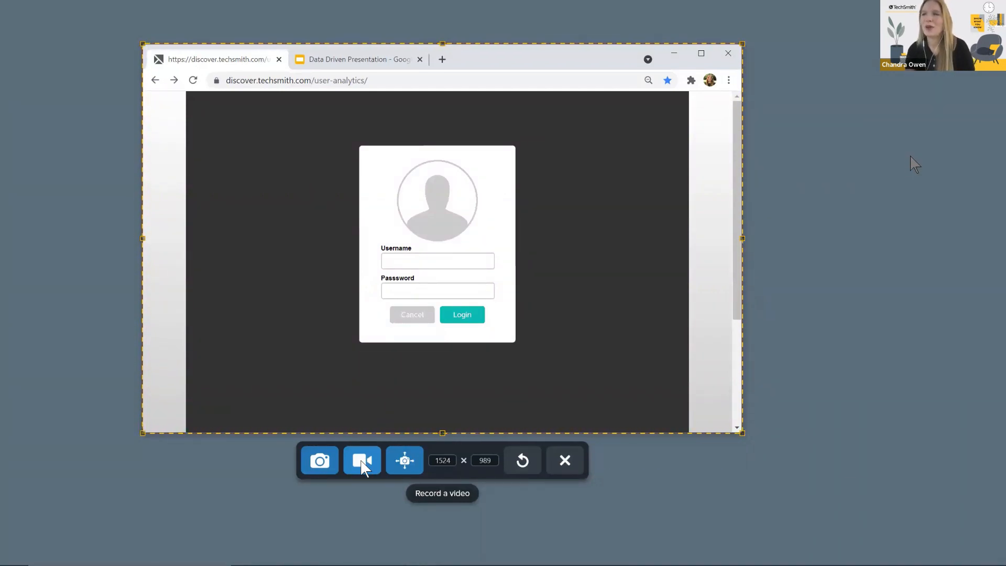
left_click(564, 461)
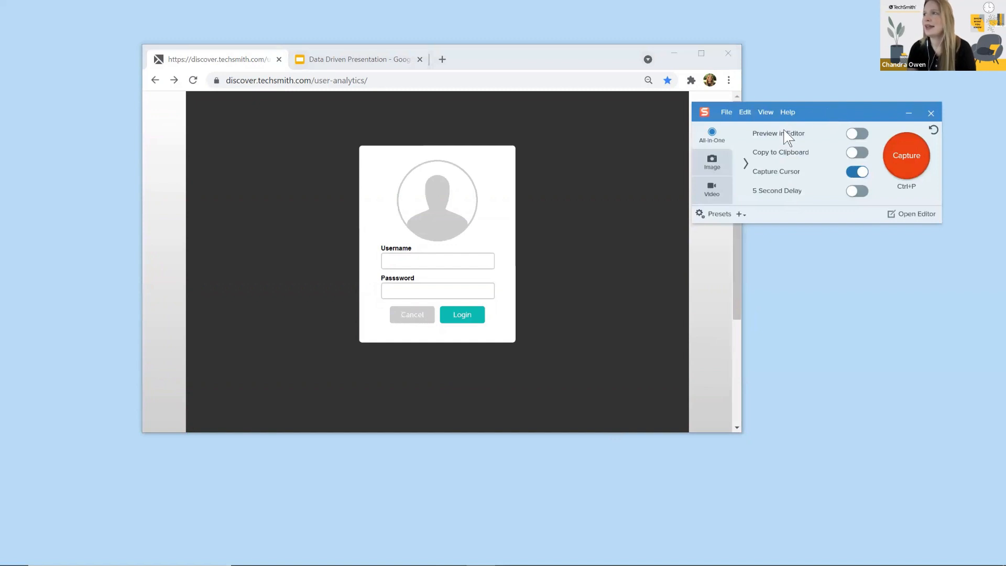
Step: Switch to video capture mode with all its settings on screen, keeping the selection type on Region
left_click(713, 191)
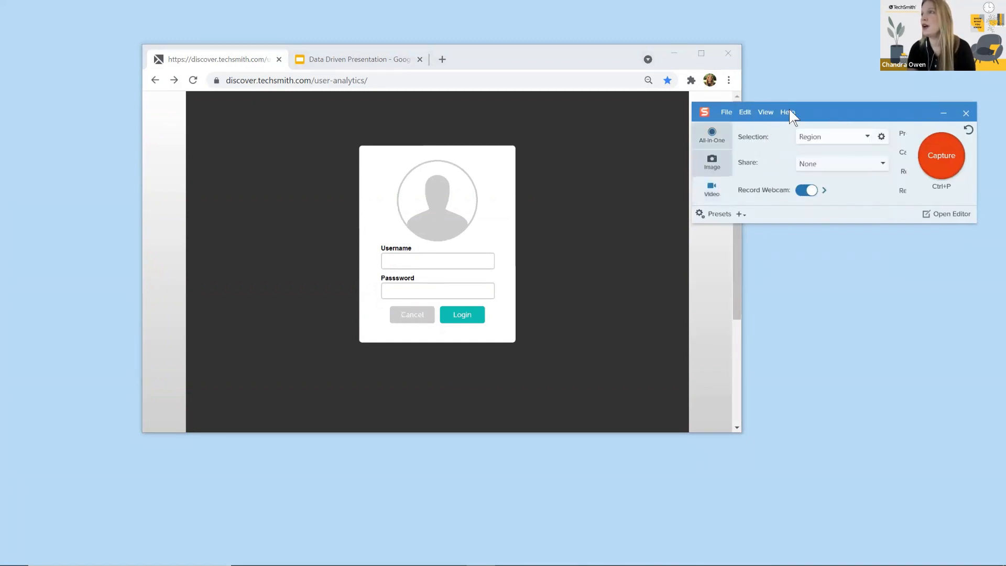
left_click_drag(802, 108, 662, 106)
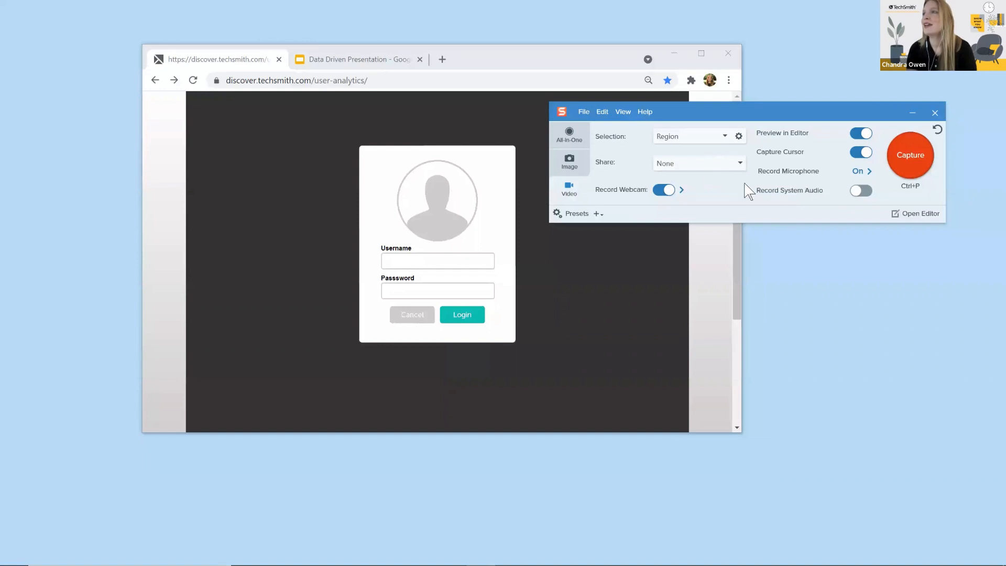
left_click(725, 137)
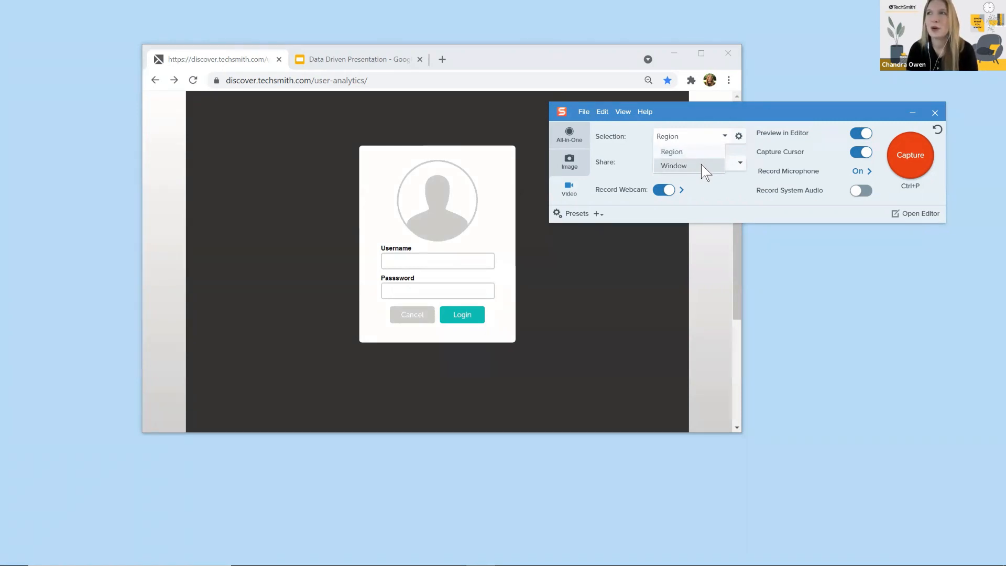
left_click(720, 134)
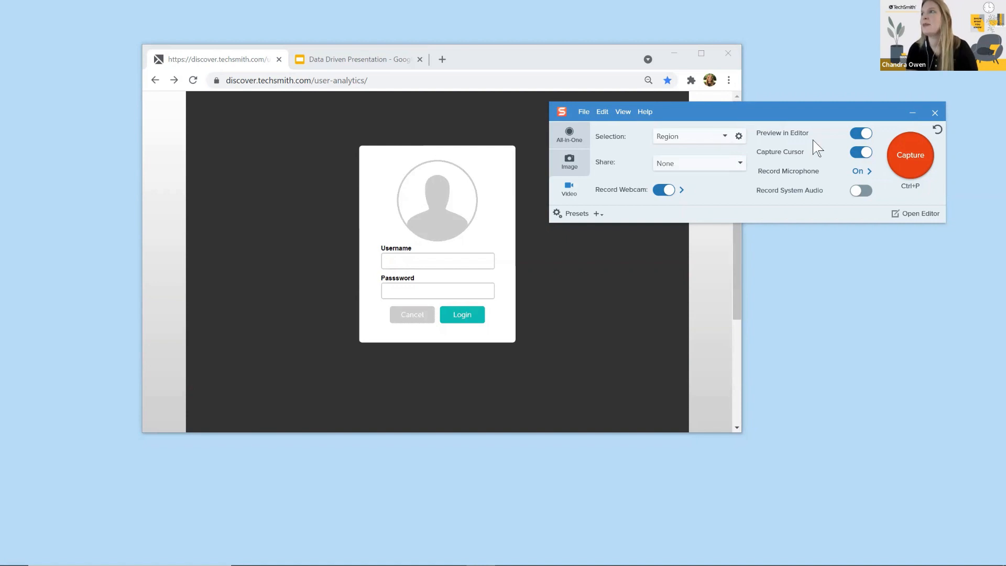
left_click(894, 156)
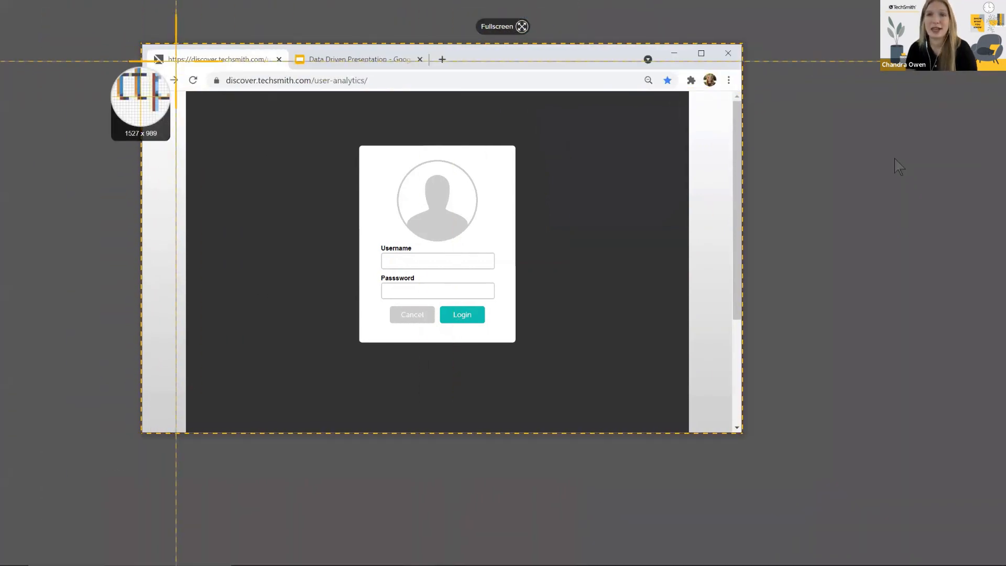
left_click_drag(191, 92, 693, 400)
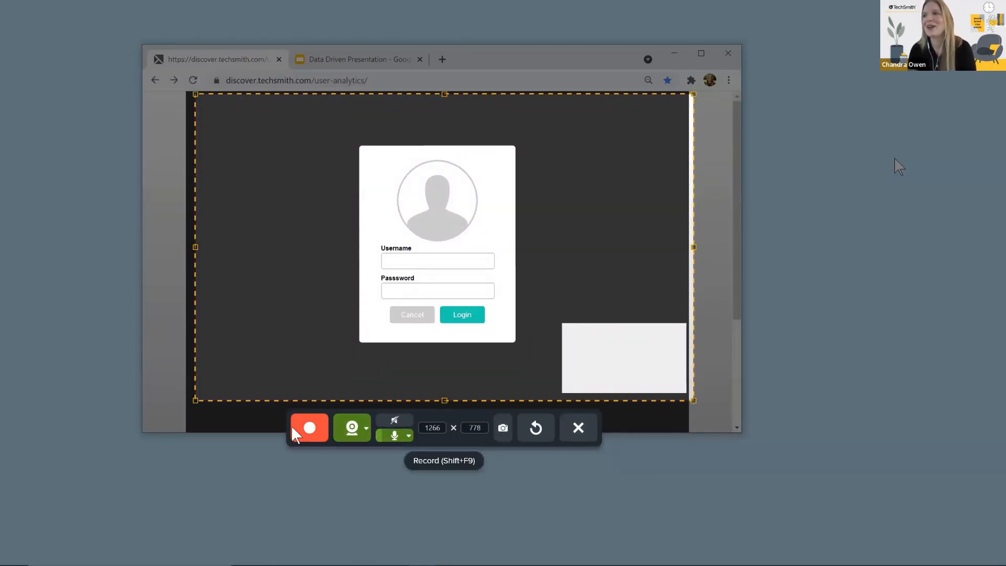
left_click(572, 436)
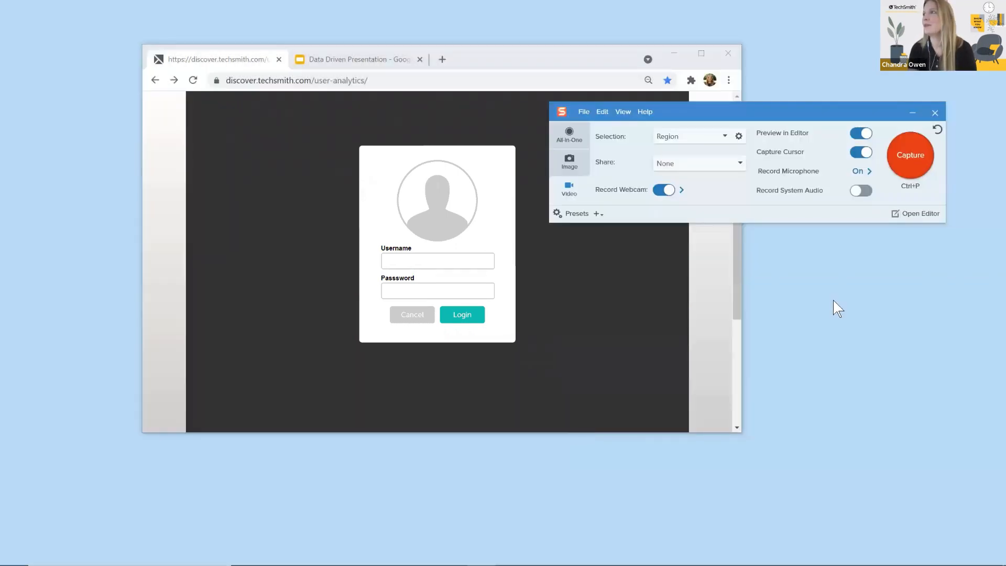
Step: Review the share destinations available for the video capture
left_click(739, 164)
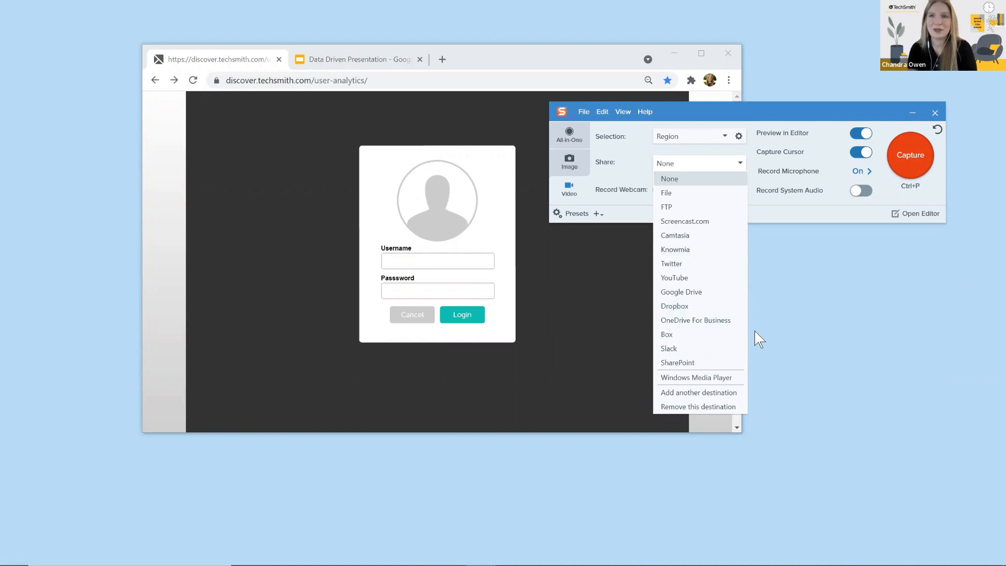
left_click(740, 163)
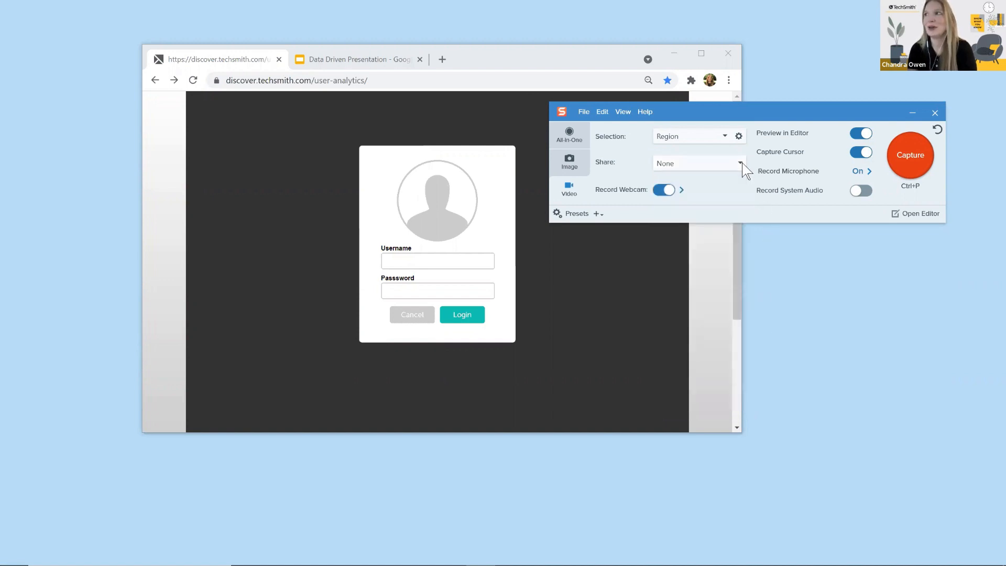
Step: Try HD Webcam C615 as the webcam device and switch back to FaceTime HD Camera (Built-in)
left_click(682, 190)
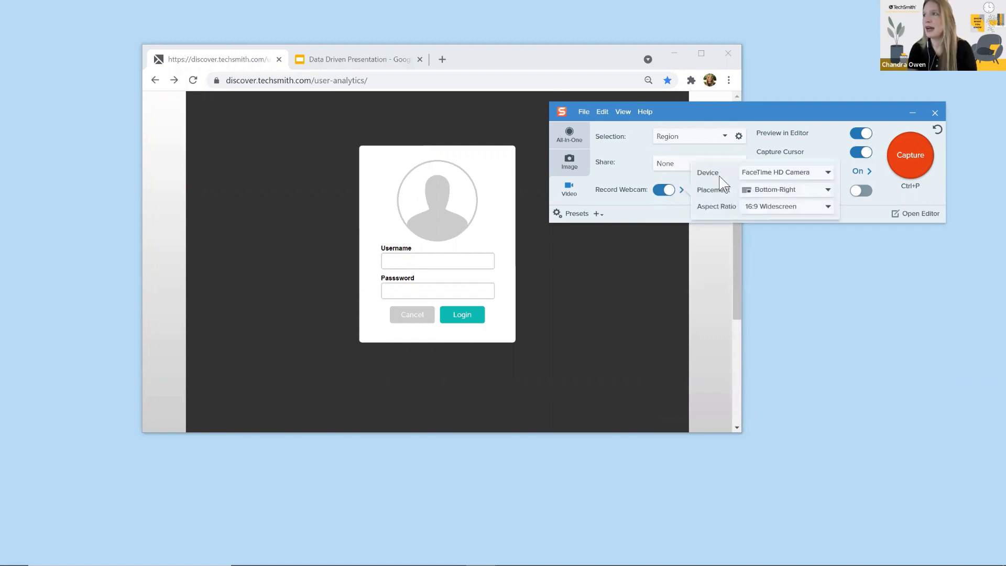
left_click(828, 173)
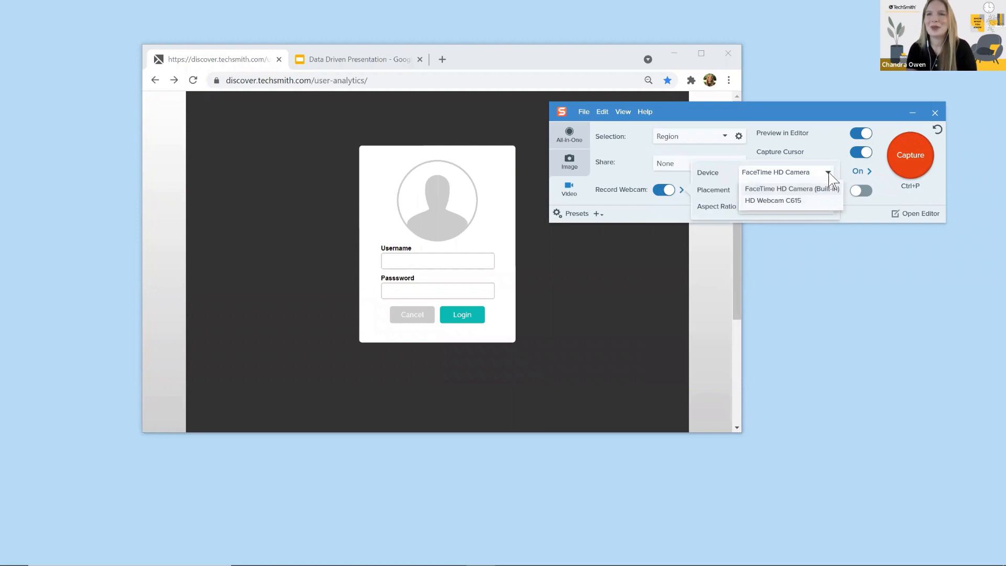
left_click(806, 202)
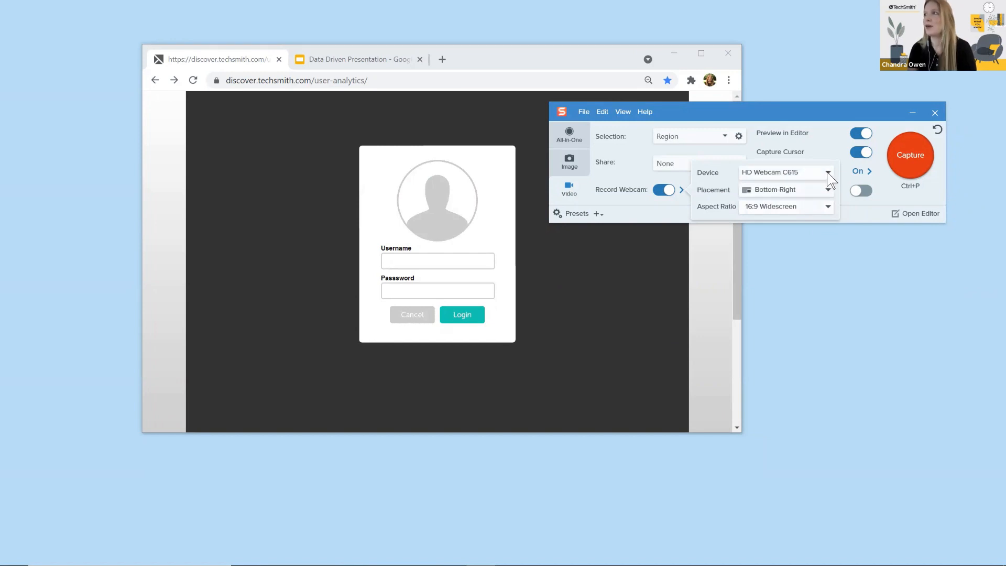
left_click(827, 173)
left_click(819, 190)
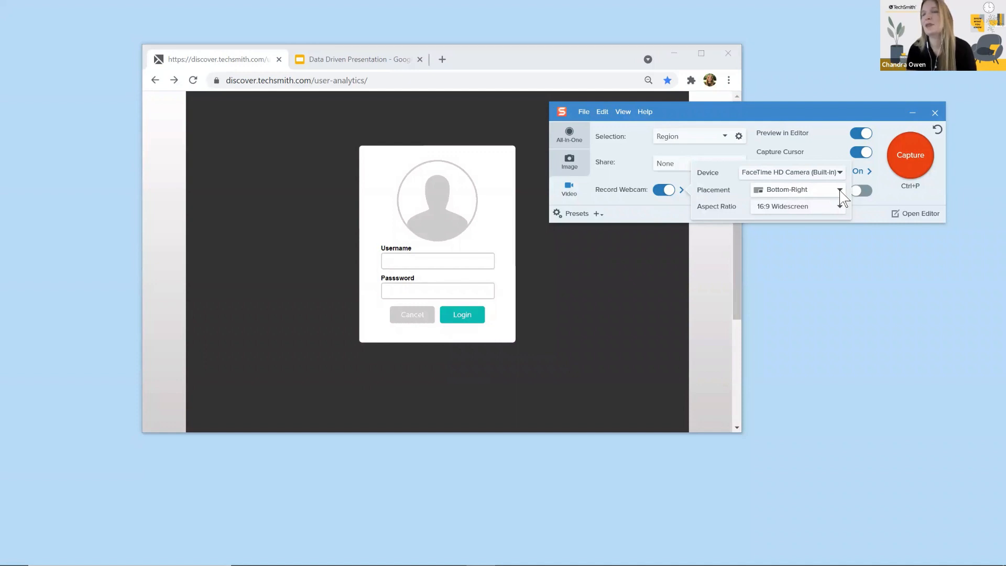
Step: Review the webcam's picture-in-picture and fullscreen placement options, keeping Bottom-Right
left_click(840, 191)
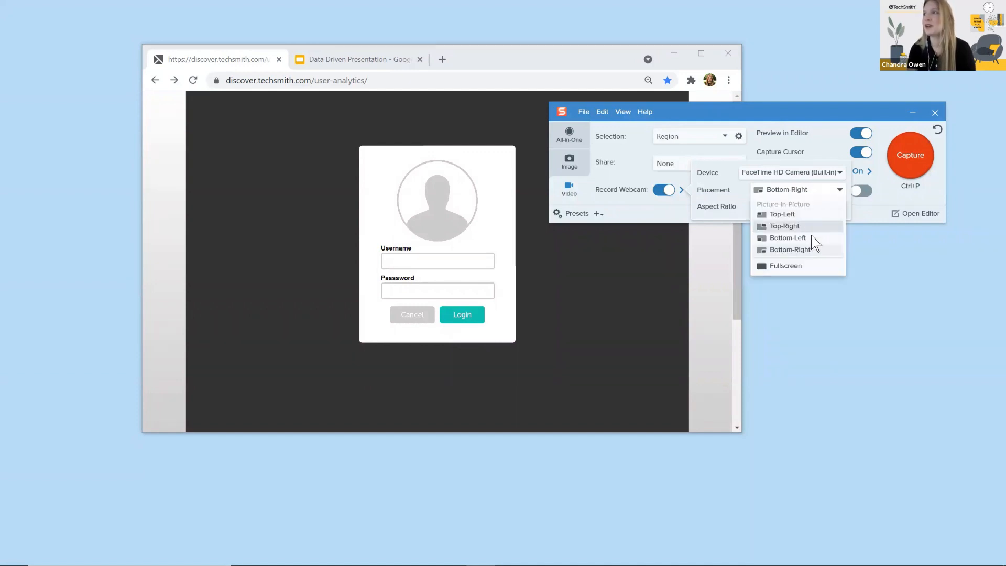
left_click(841, 194)
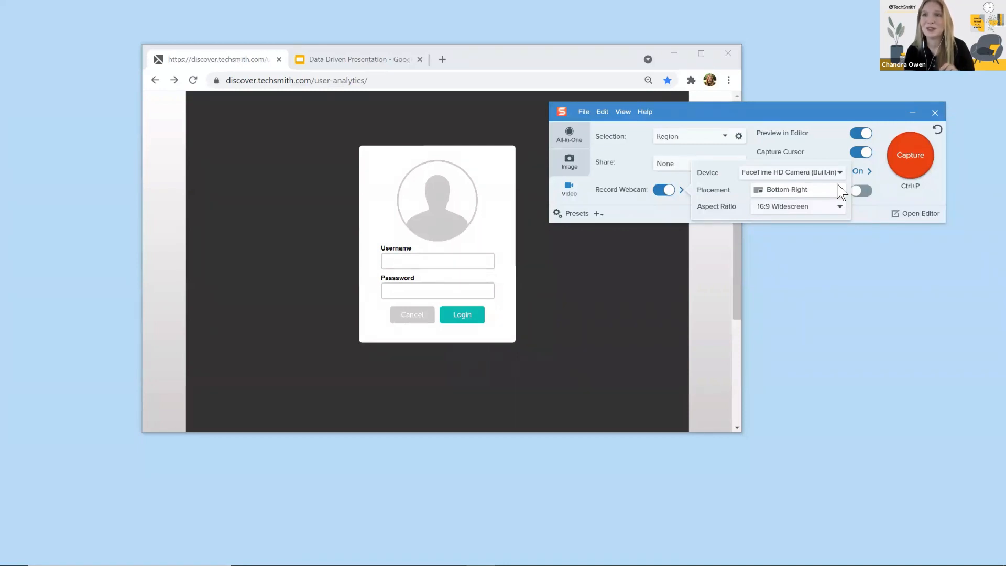
left_click(819, 155)
Step: Toggle the video capture's Capture Cursor option off and back on
left_click(821, 154)
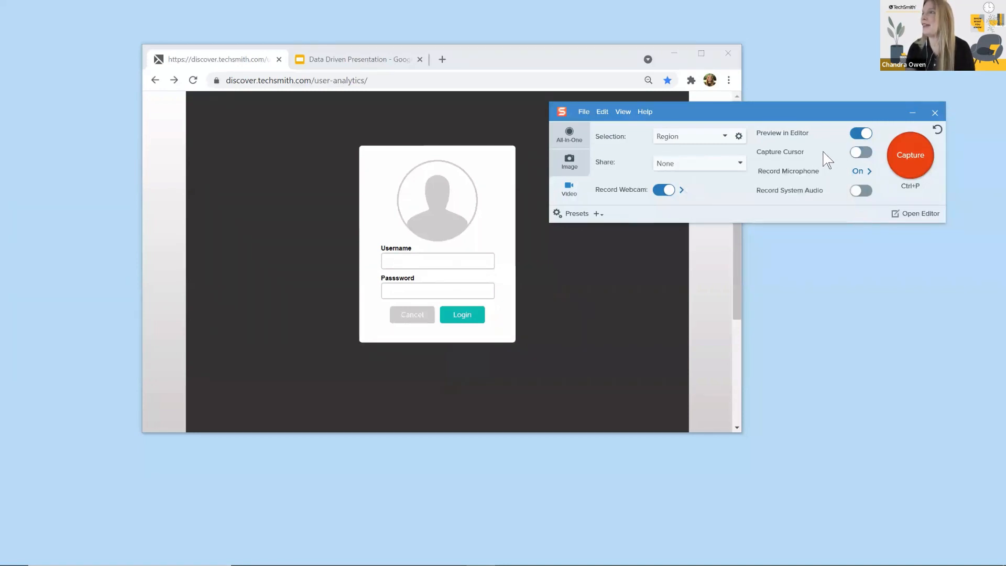
left_click(862, 153)
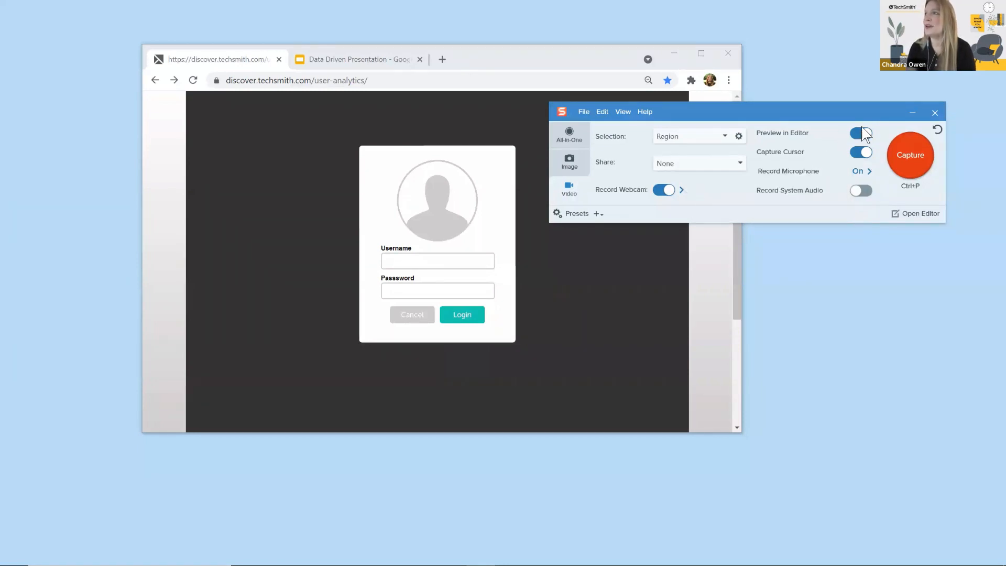
left_click(862, 155)
left_click(868, 154)
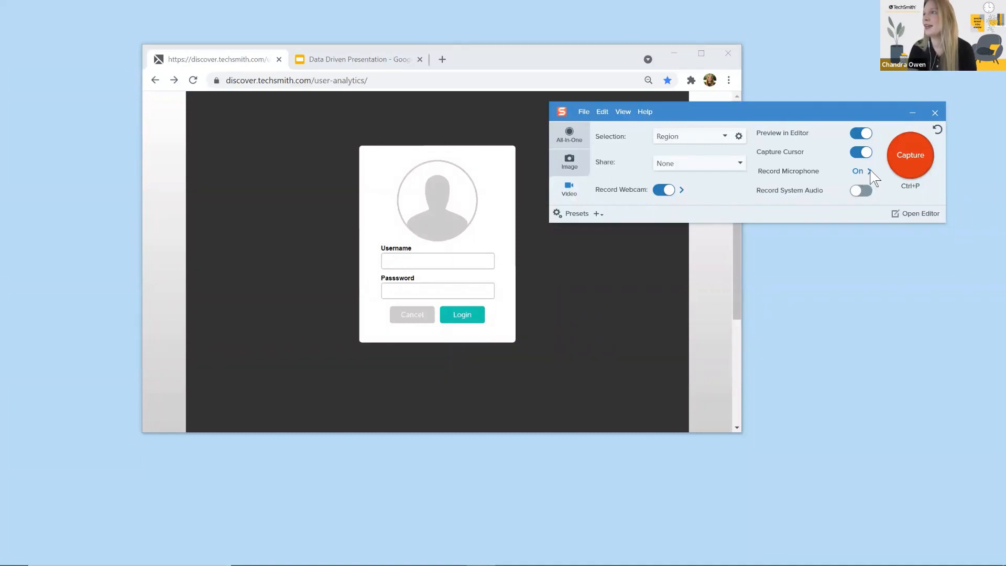
Step: Review the microphone recording option and the microphone devices available for the video capture
left_click(871, 172)
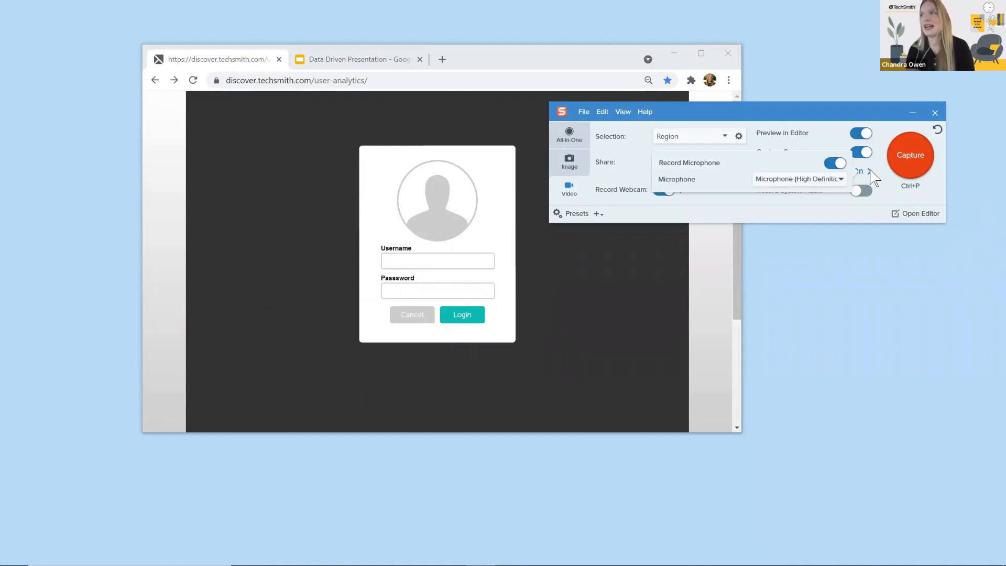
left_click(841, 180)
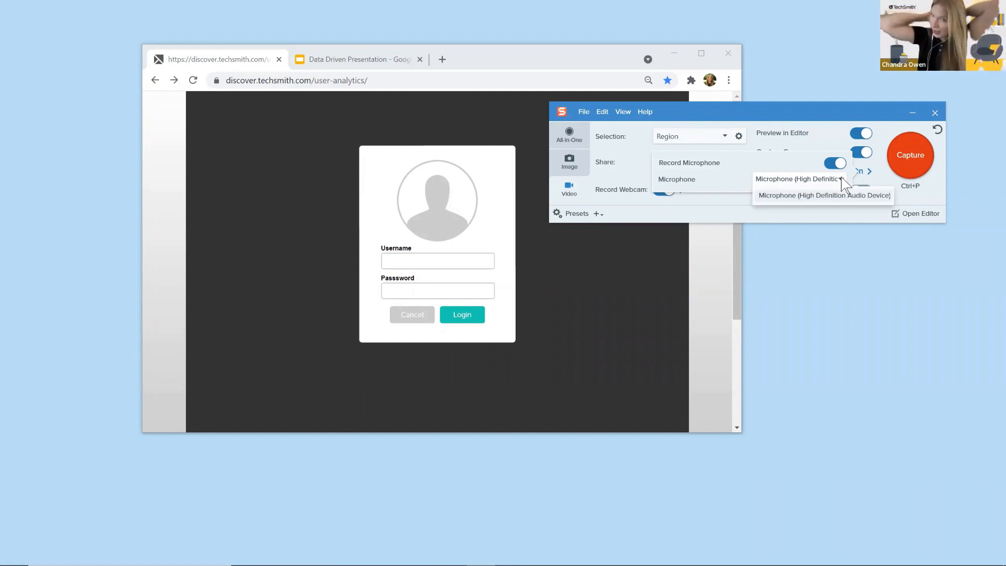
left_click(842, 181)
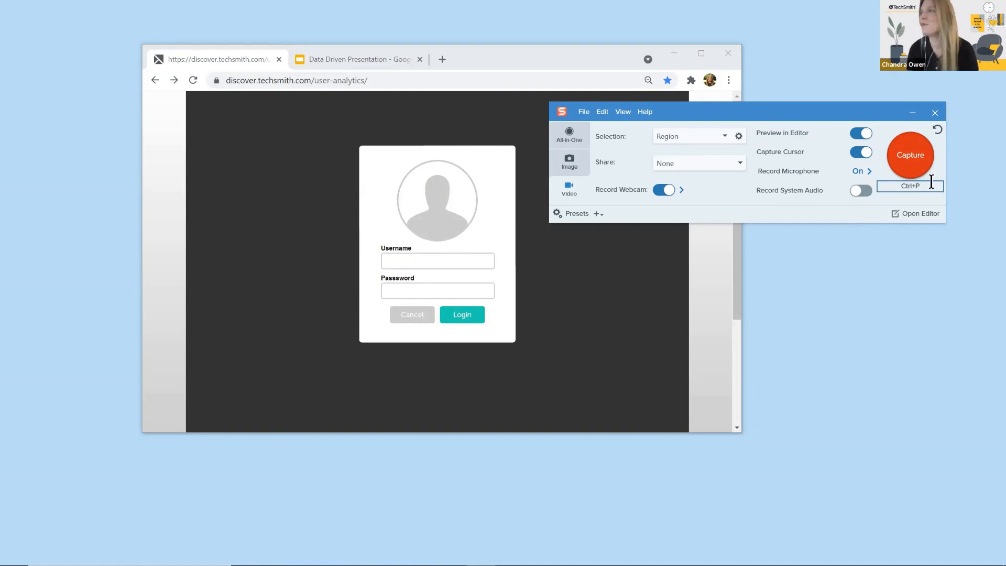
Step: Start a video capture of the browser's page area, about 1526 × 870, and review its webcam device, placement and aspect ratio options
left_click(914, 168)
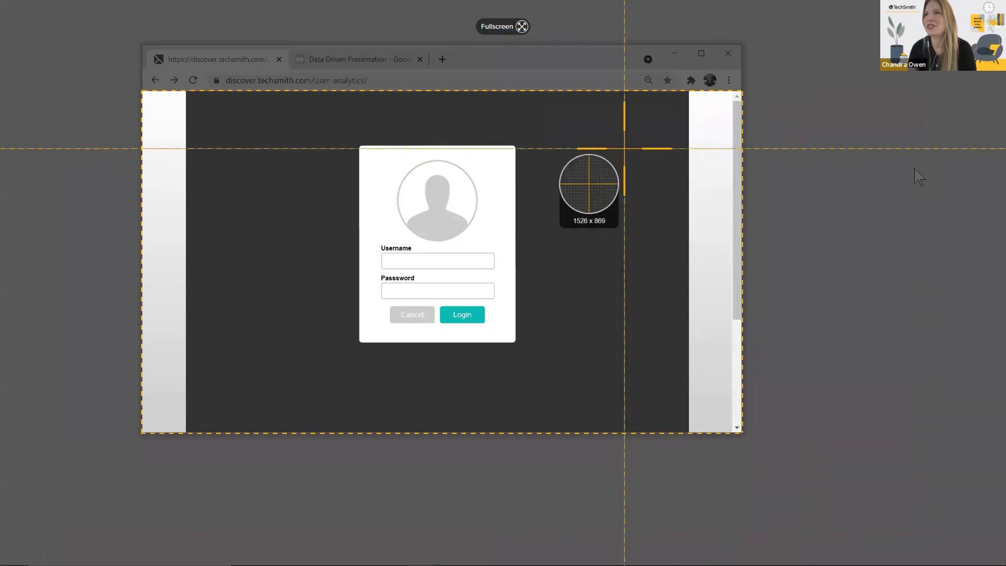
left_click(223, 114)
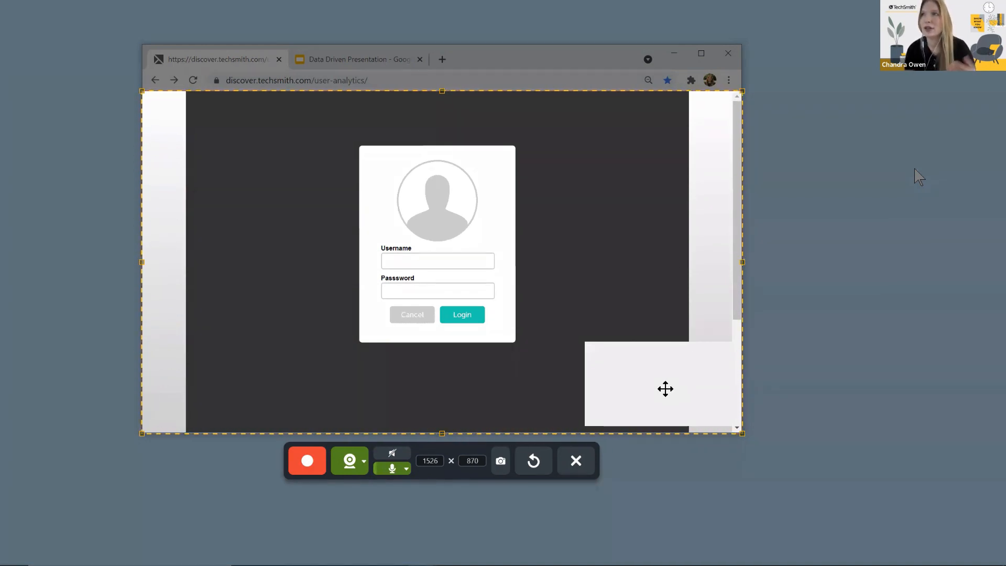
left_click(364, 461)
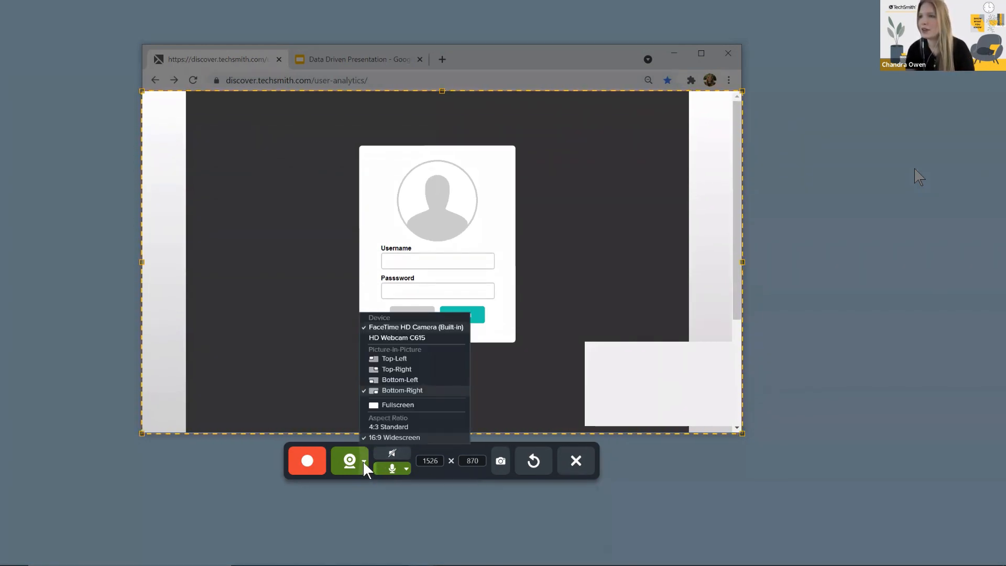
left_click(364, 461)
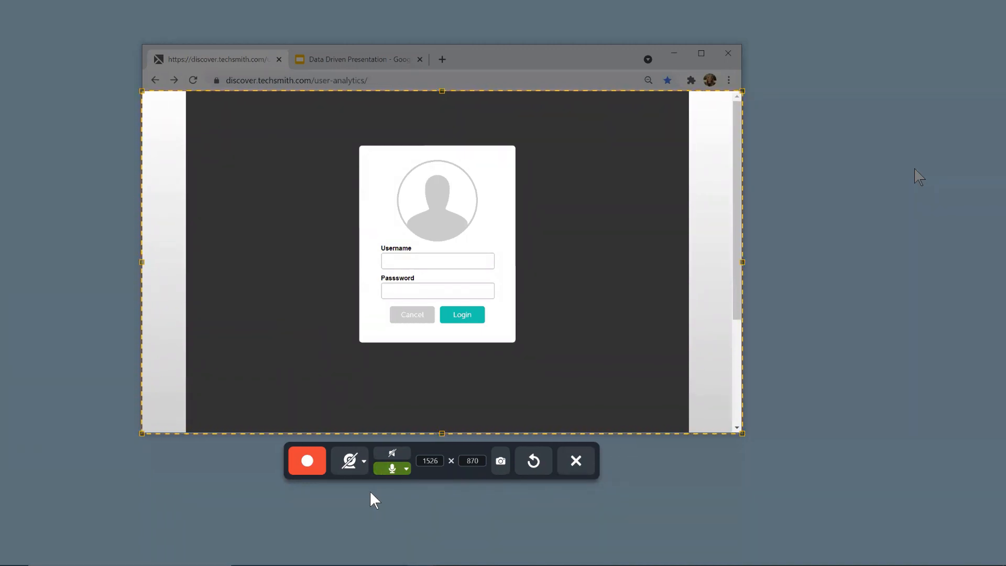
Step: Review the webcam placement options and the available microphone devices for the selected recording area
left_click(364, 461)
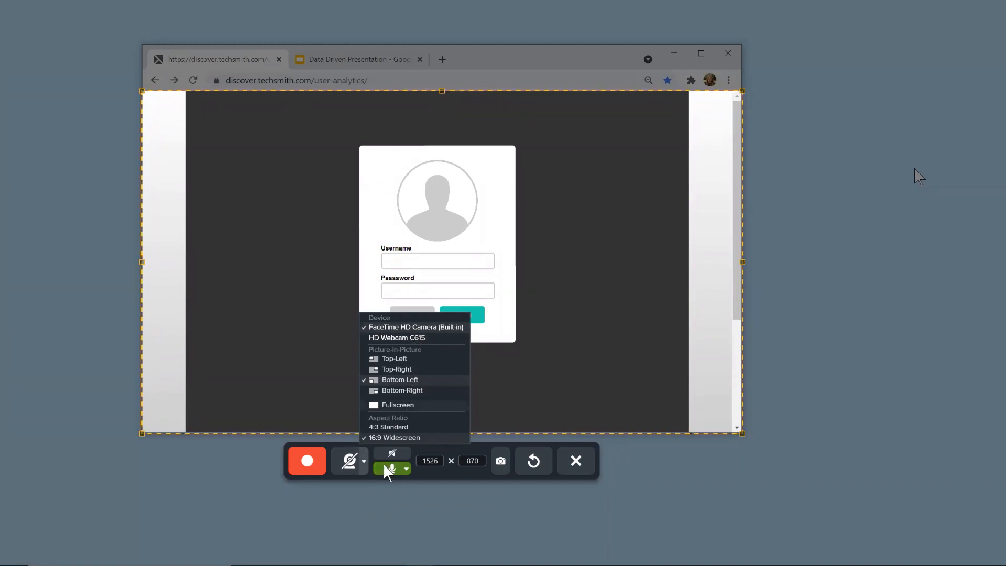
left_click(347, 480)
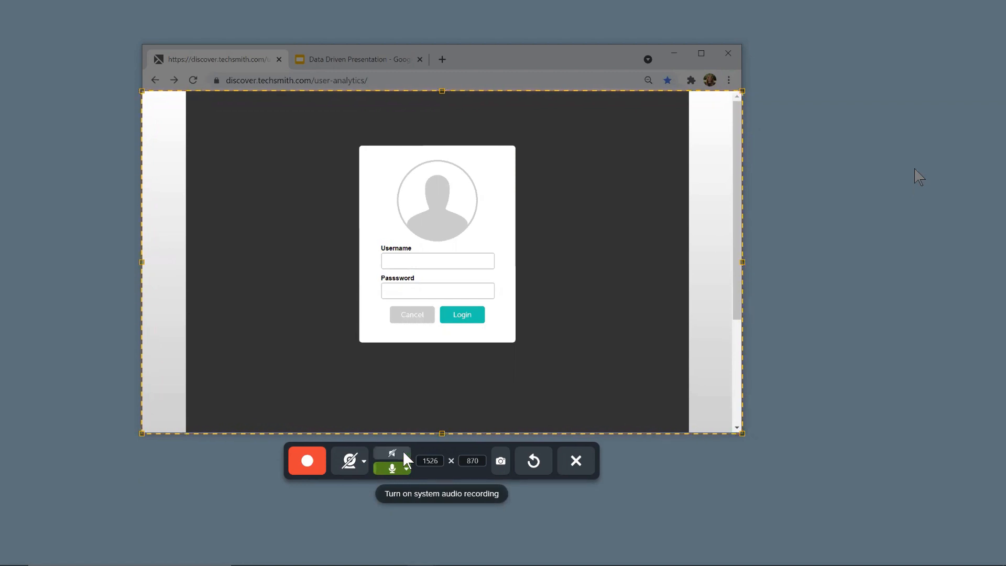
left_click(405, 466)
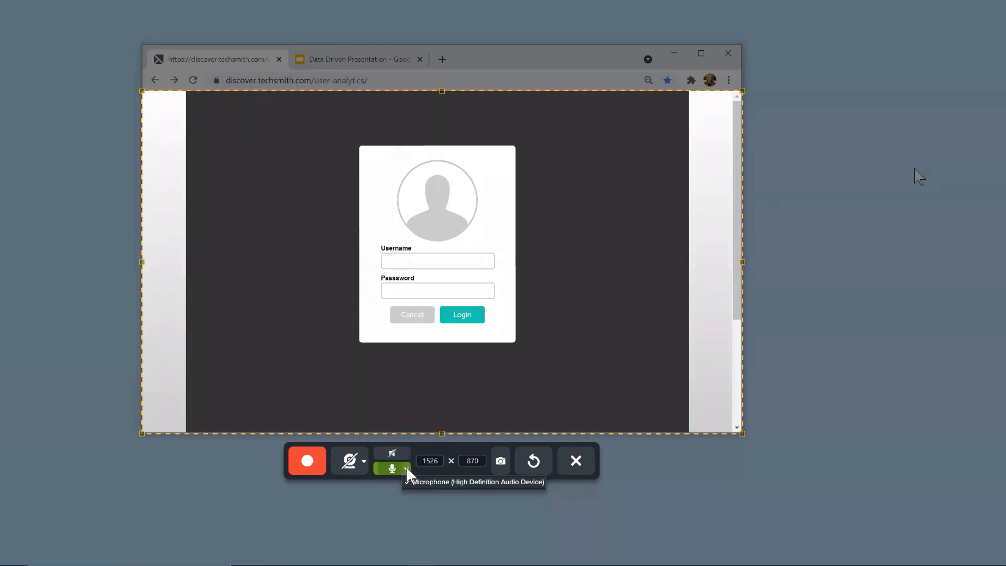
left_click(405, 466)
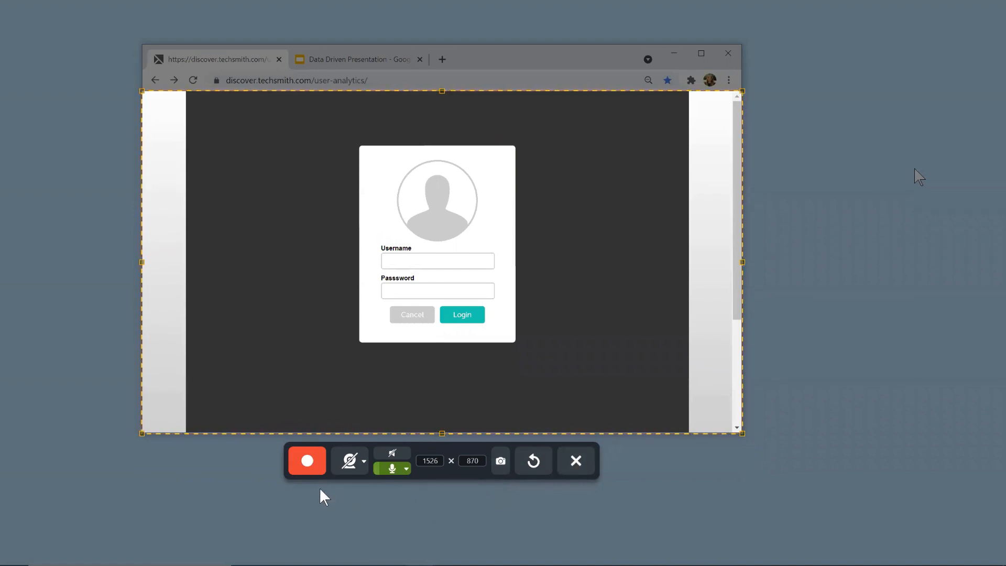
Step: Start the video recording and log in on the user-analytics page to reach its dashboard
left_click(310, 464)
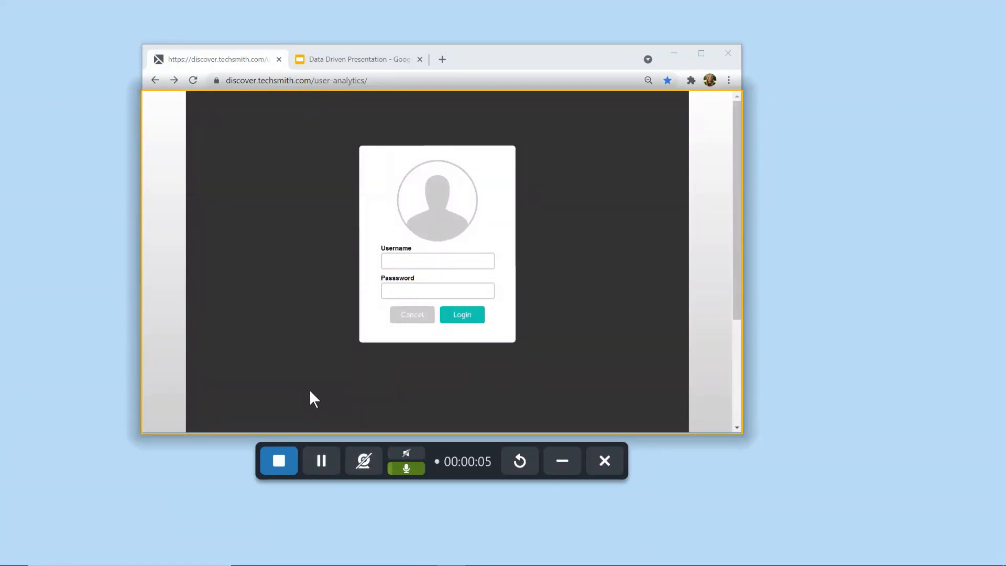
left_click(472, 320)
left_click(471, 321)
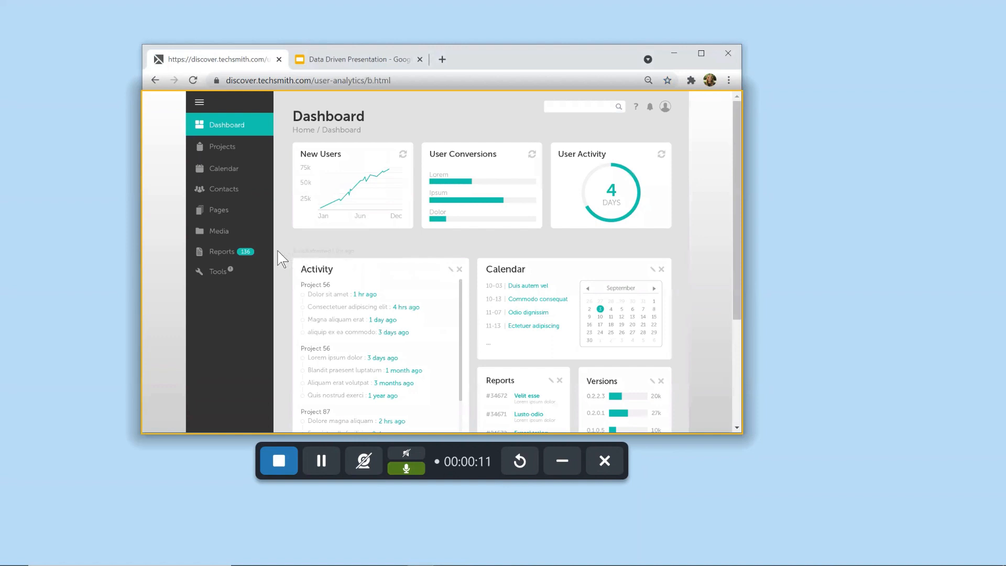
Step: Generate a report in the bar chart style from the Reports page and stop the video recording
left_click(227, 254)
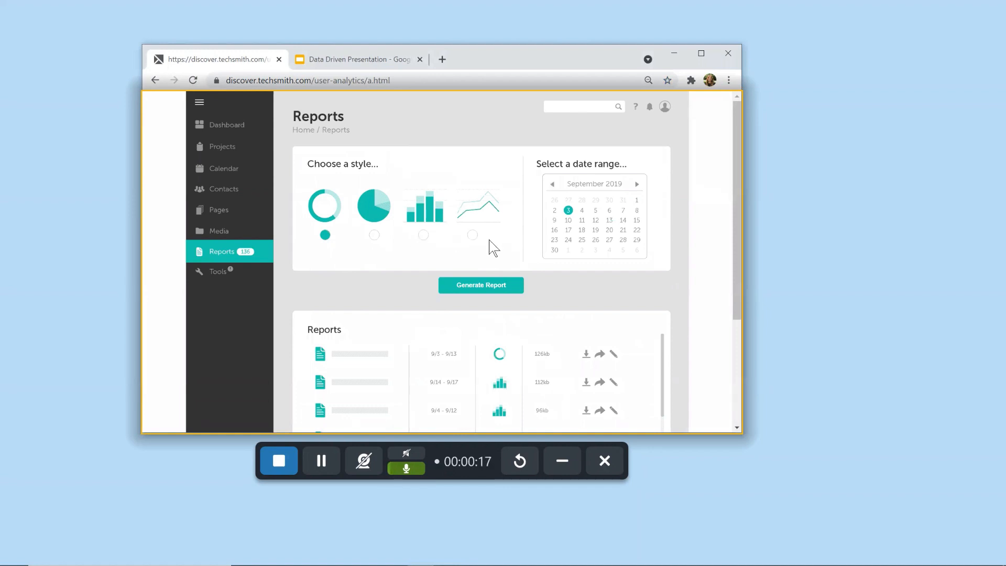
left_click(423, 236)
left_click(469, 284)
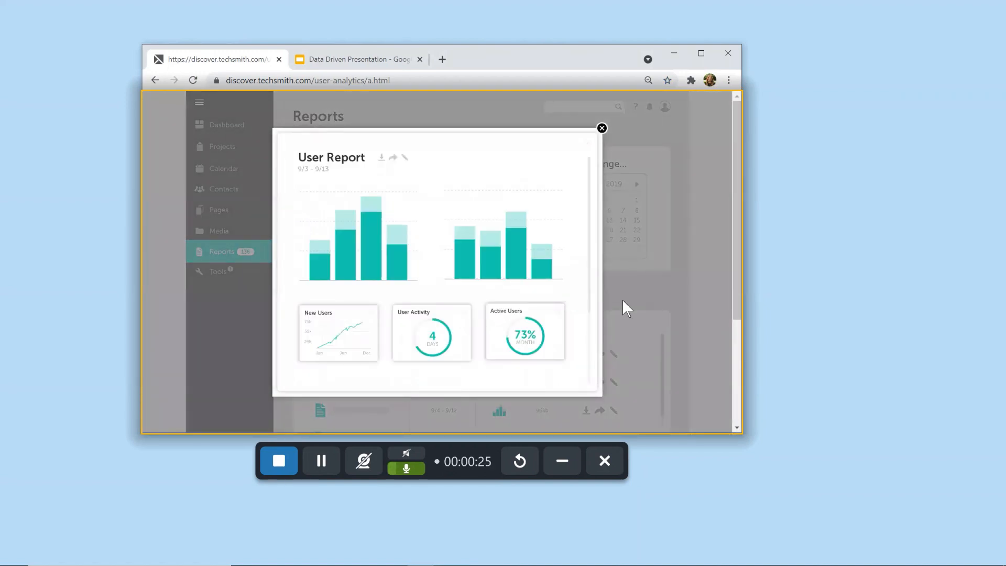
left_click(279, 460)
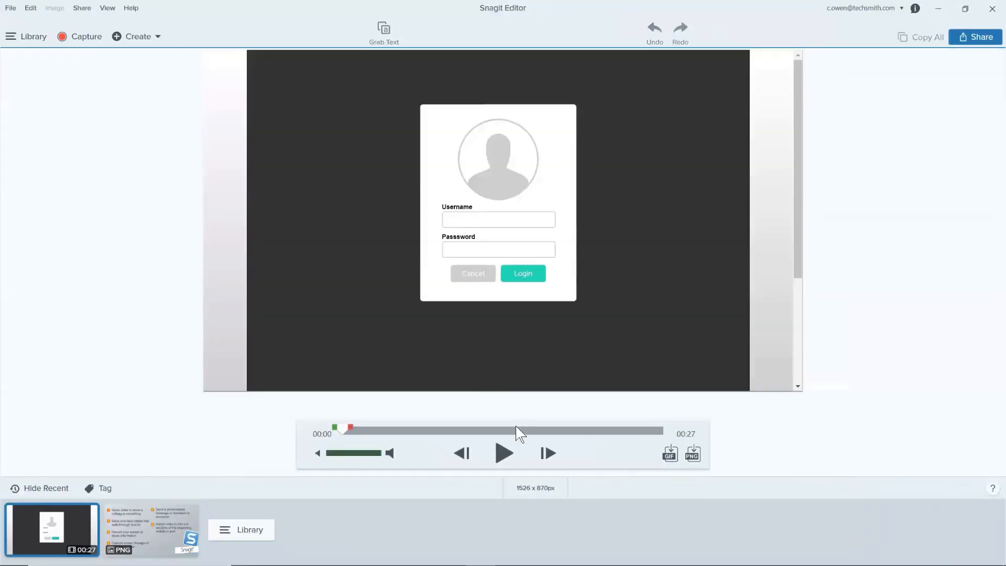
Step: Play back the start of the recorded video, pause it and move the playhead to about 00:16
left_click(504, 454)
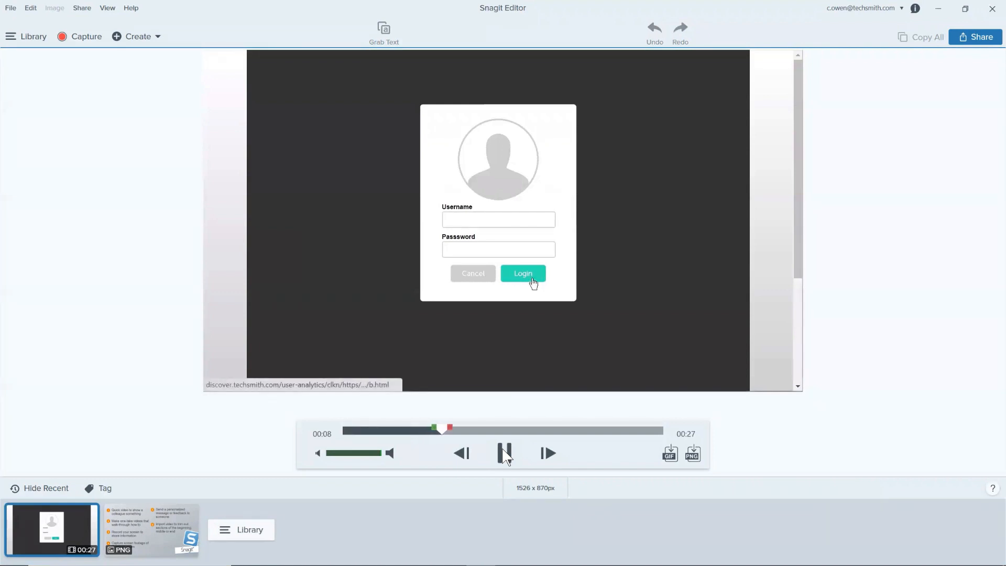
left_click(505, 453)
left_click_drag(449, 429, 536, 426)
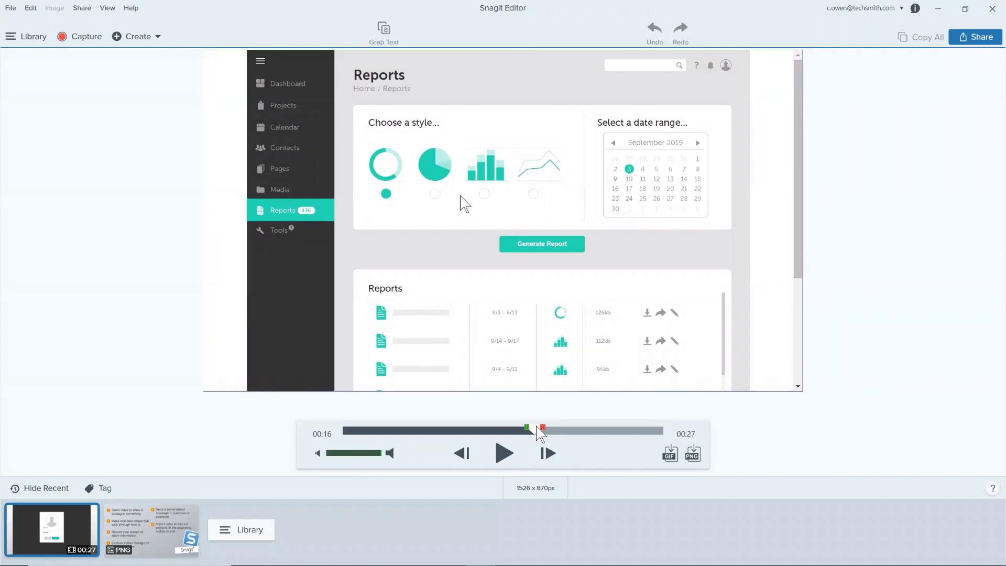
Step: Review the share destinations offered for the video and minimize the editor
left_click(966, 42)
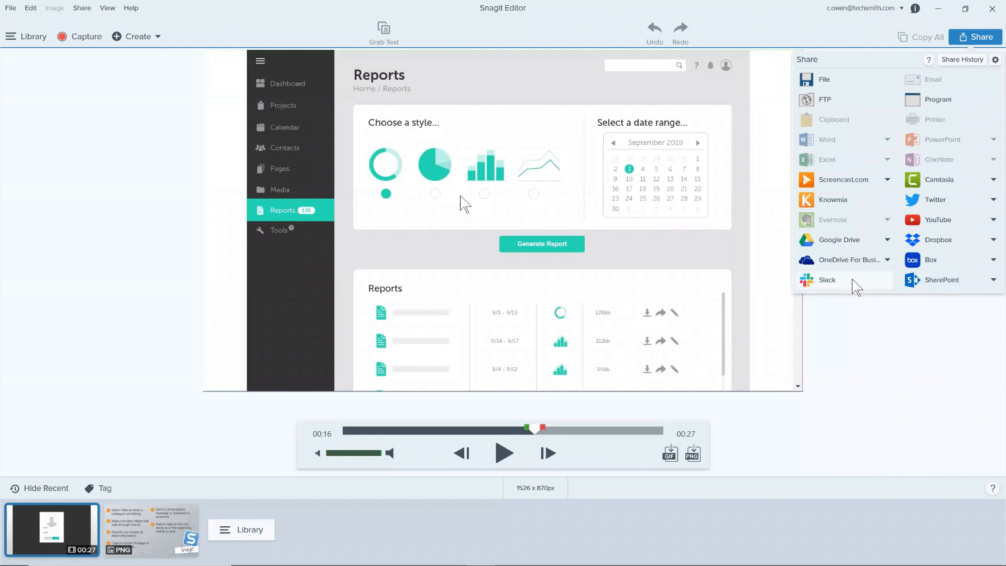
left_click(976, 38)
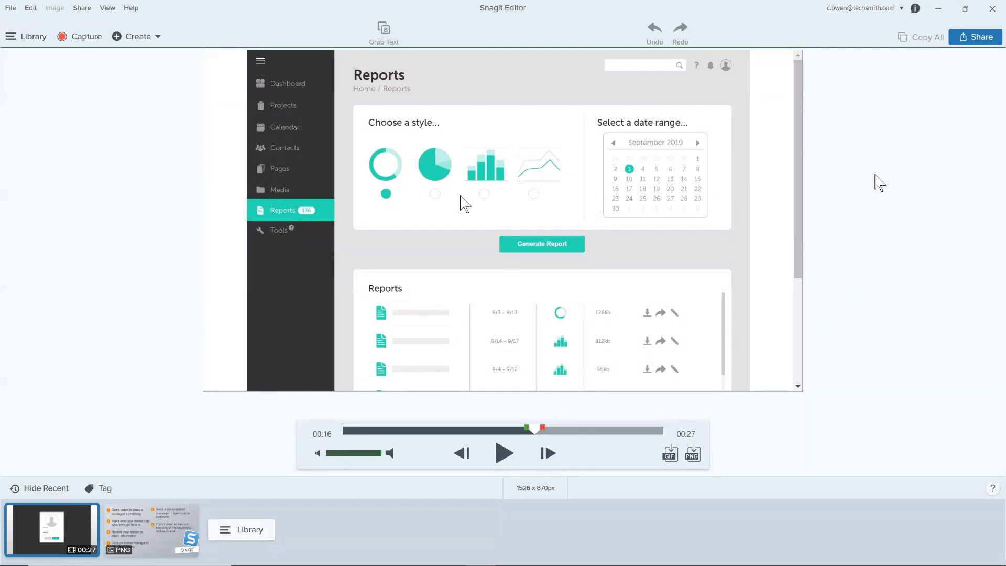
left_click(938, 9)
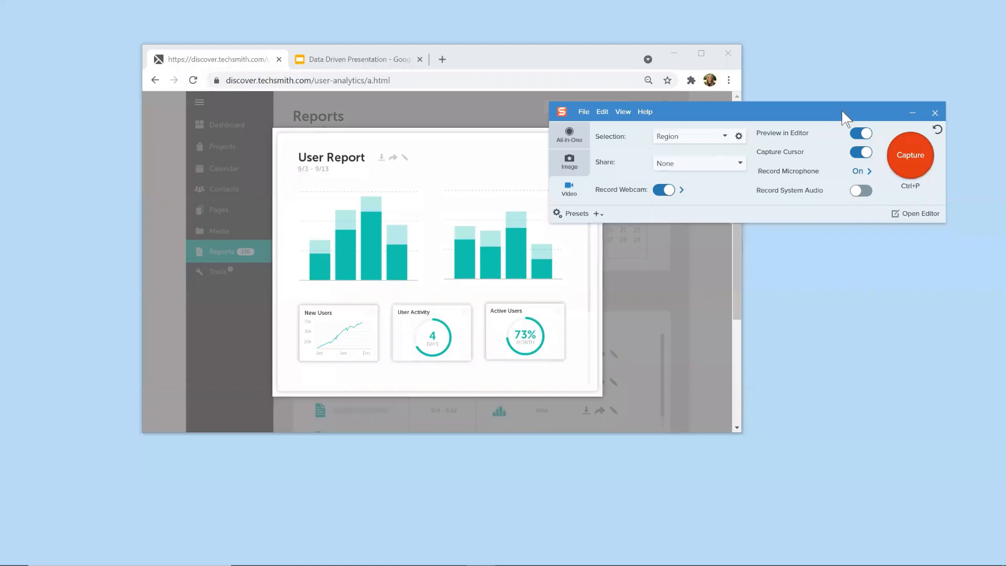
Step: Open techsmith.com in a new browser tab and look over the Tutorials page from its Support section
left_click(443, 60)
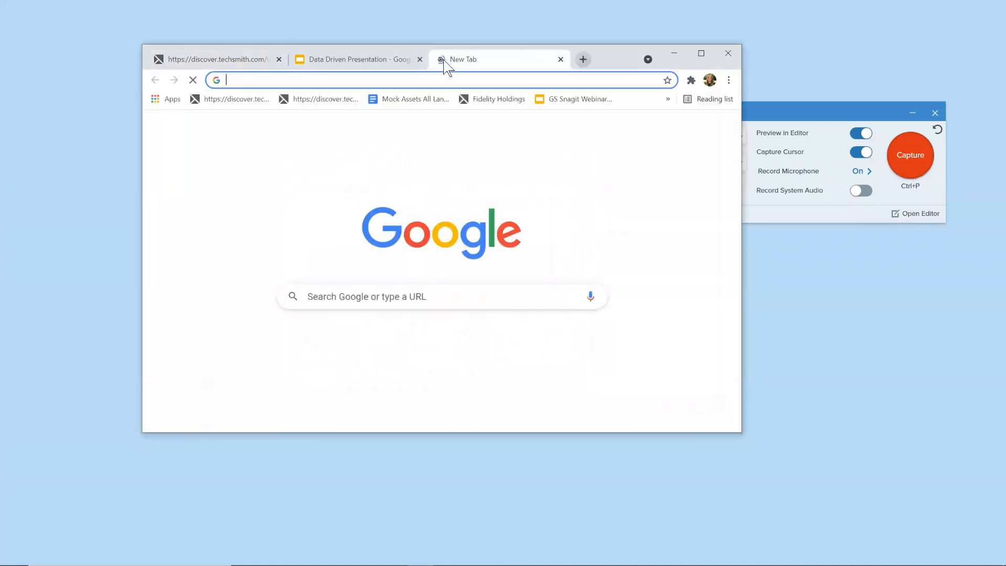
type("techsmith.com")
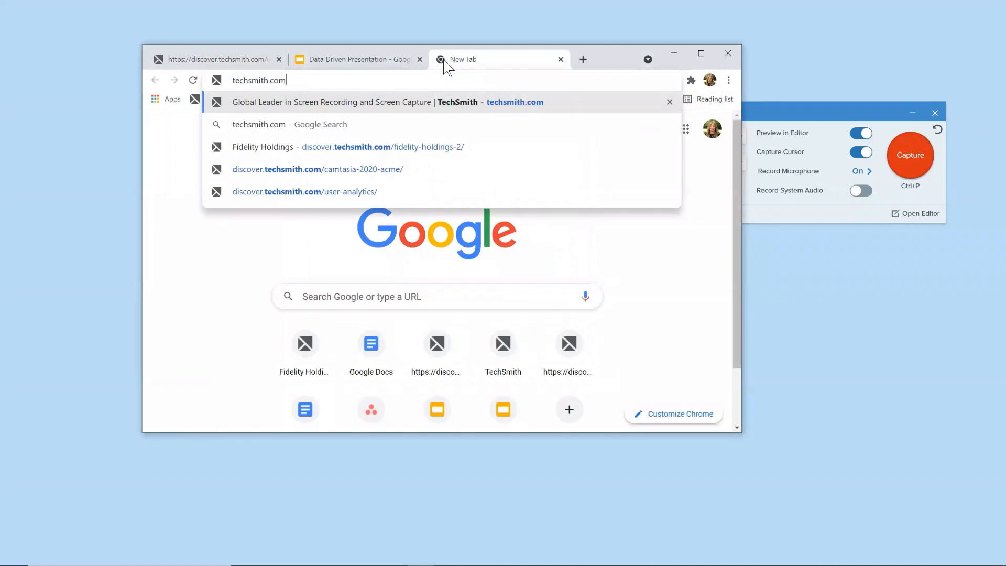
key("Return")
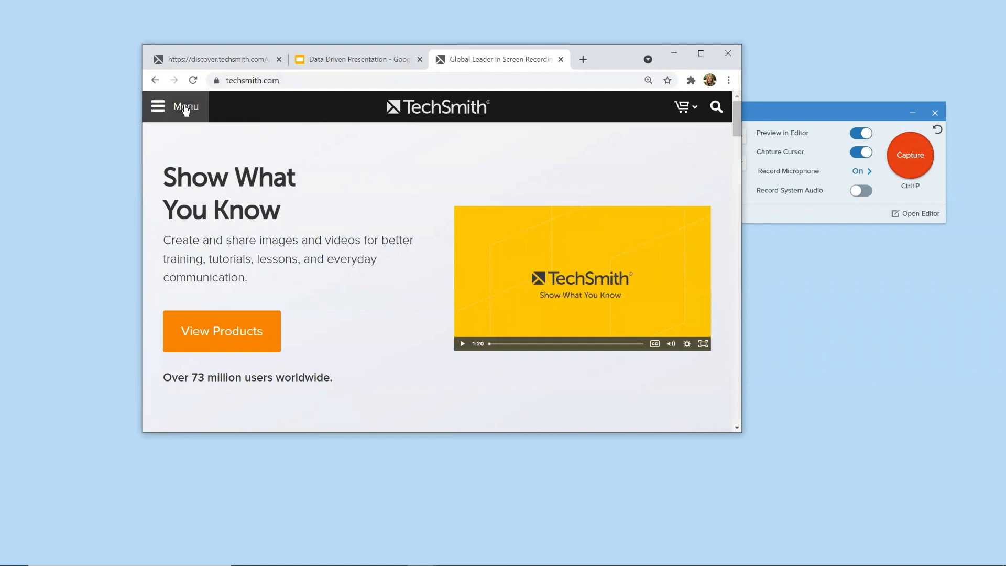
left_click(162, 110)
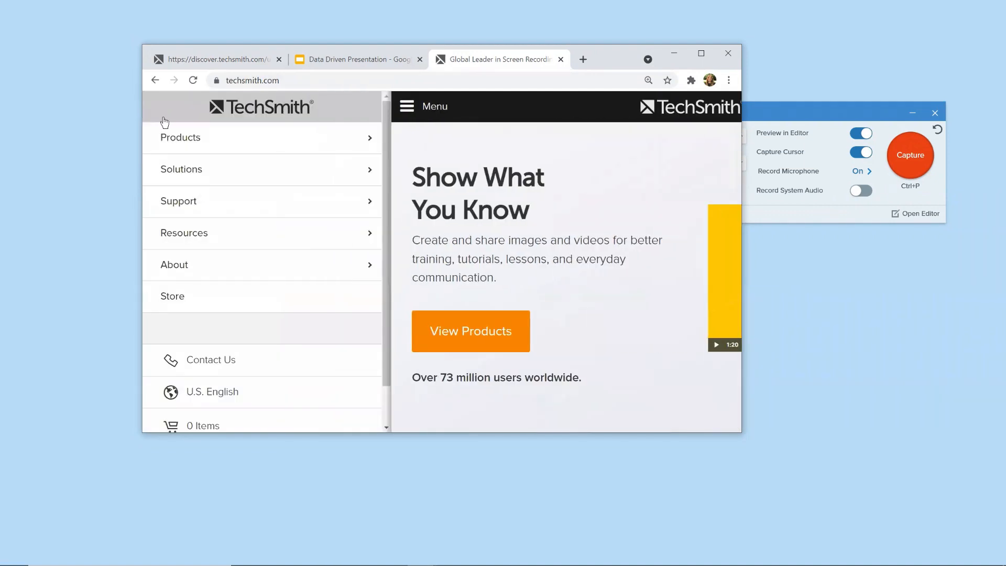
left_click(185, 201)
left_click(202, 204)
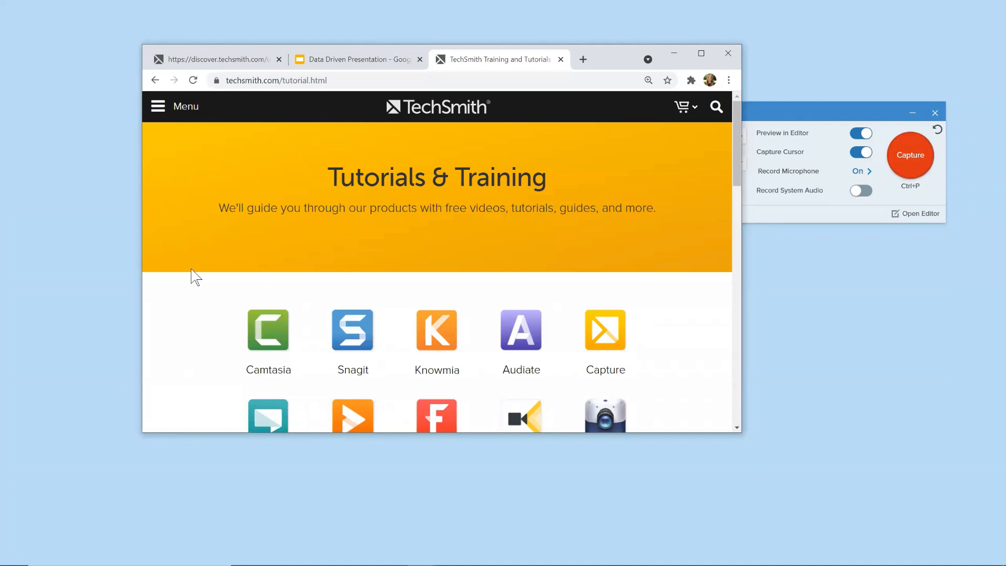
scroll(195, 276, "down", 1)
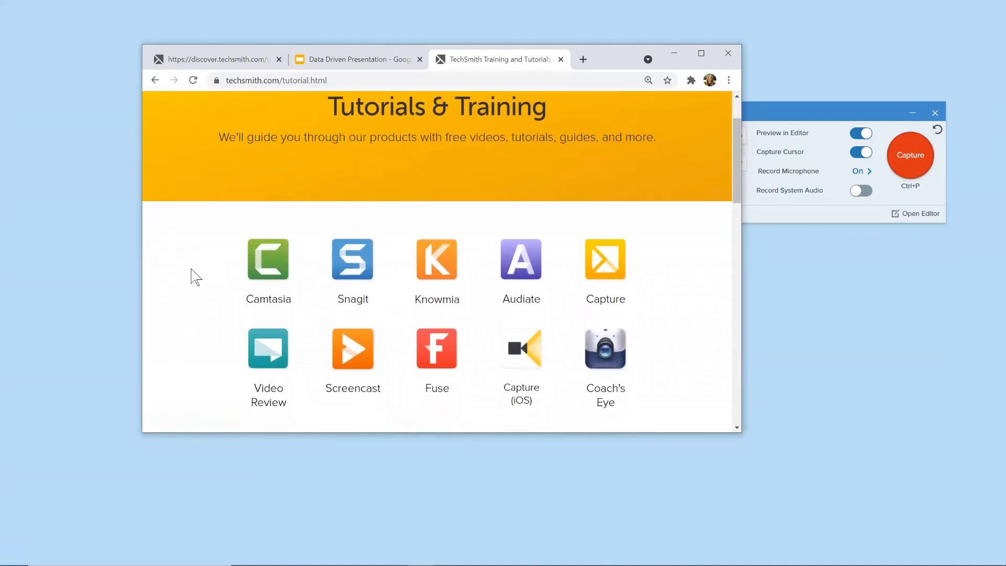
scroll(194, 276, "up", 1)
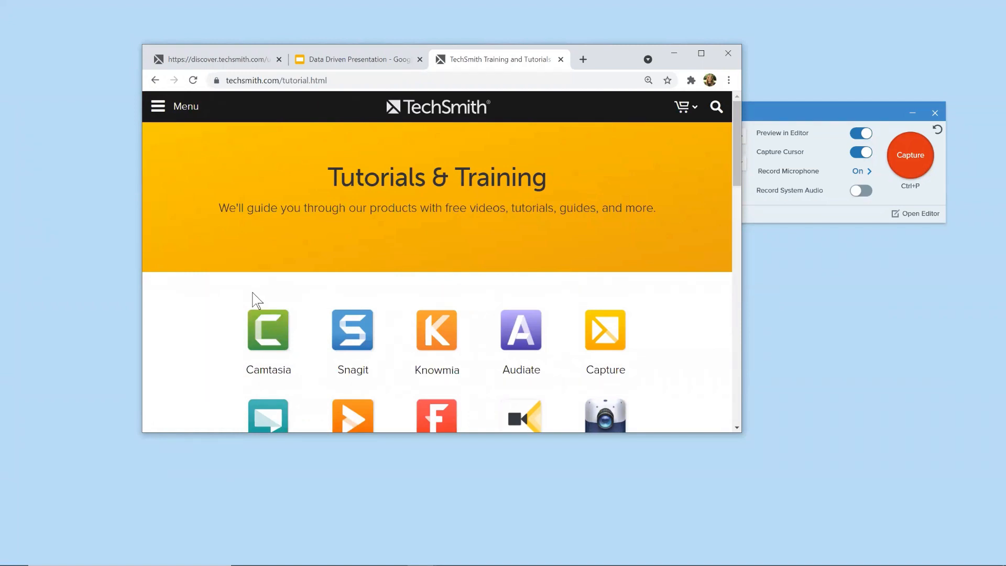
Step: Open the Webinars page from the site's Support section, look through the upcoming webinars and close the browser tab
left_click(161, 106)
left_click(193, 202)
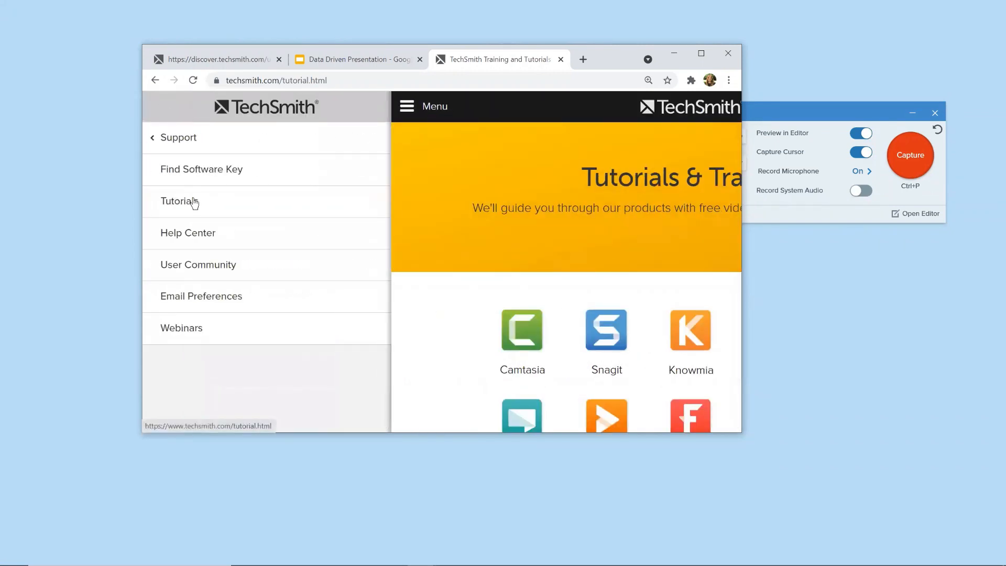
left_click(193, 327)
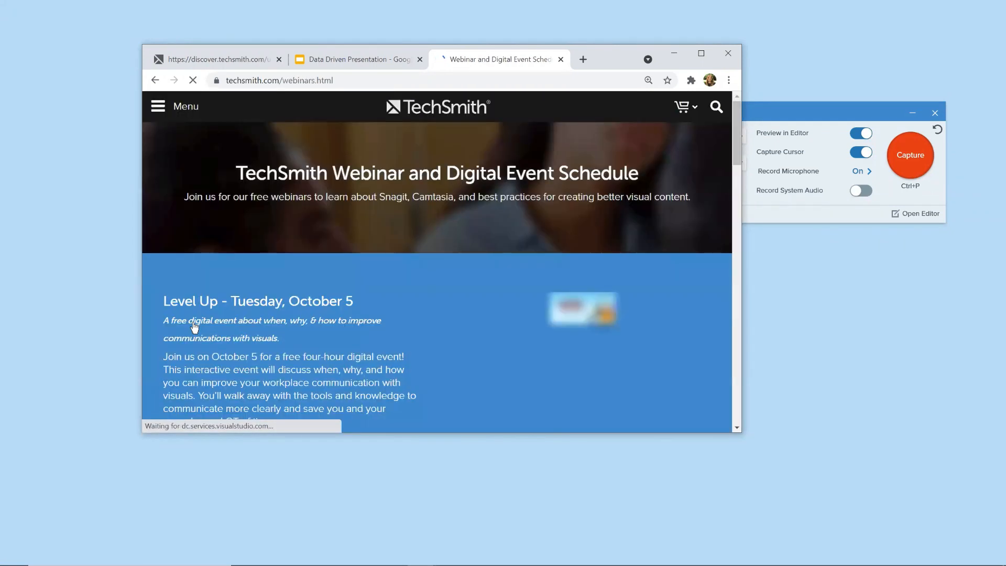
scroll(403, 301, "down", 5)
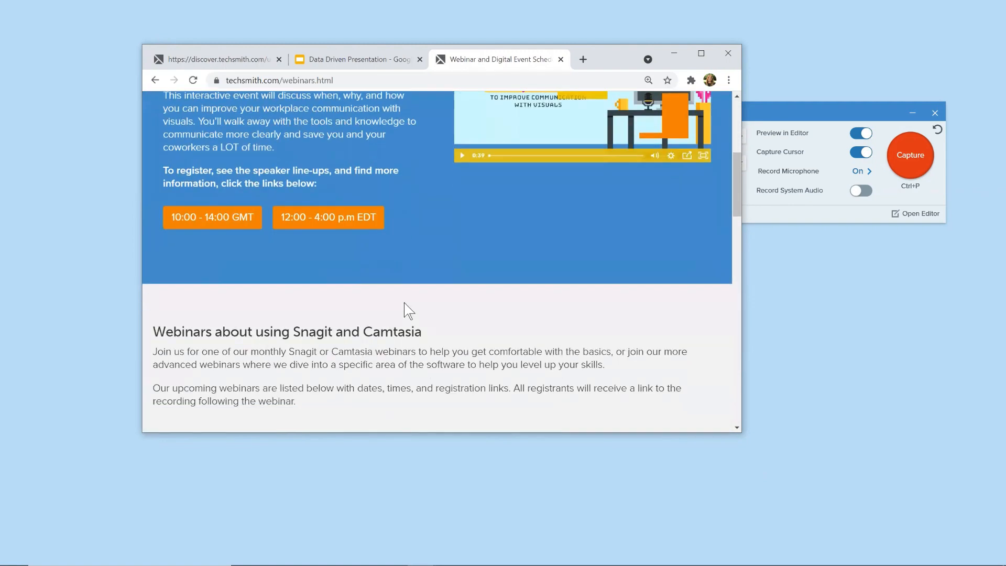
scroll(404, 303, "down", 5)
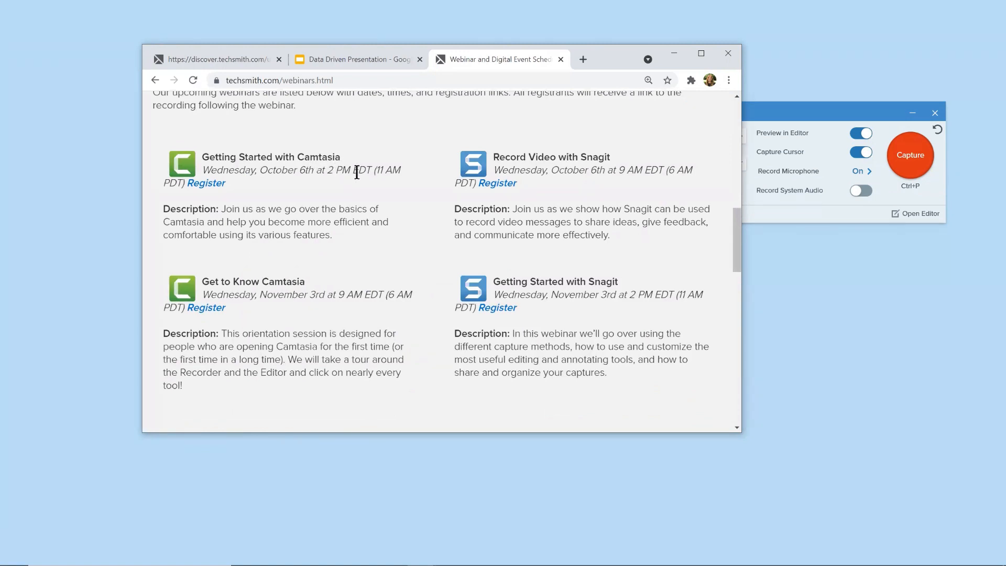
left_click(561, 59)
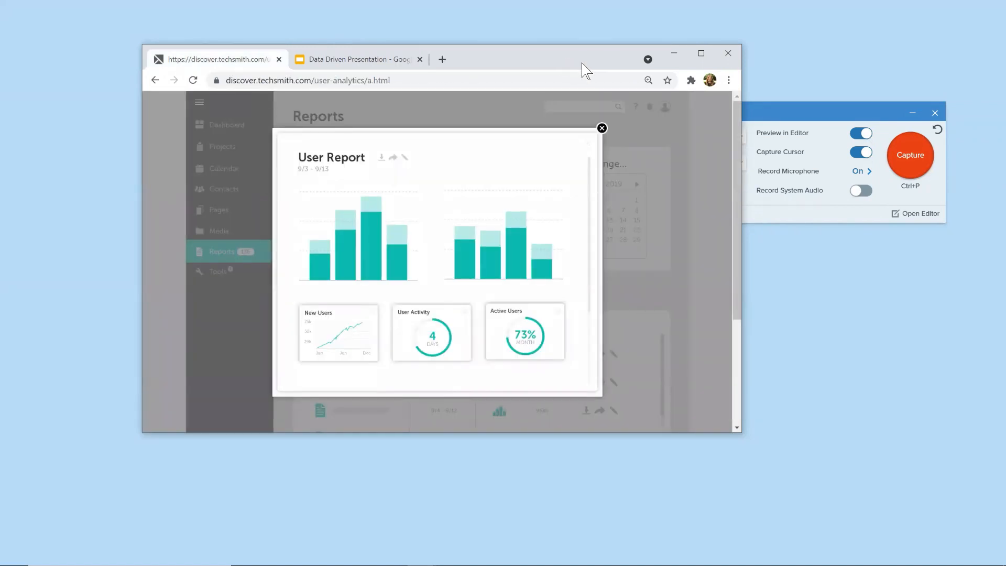
Step: Switch back to Snagit Editor and reopen the recorded login video from the recent captures
left_click(675, 58)
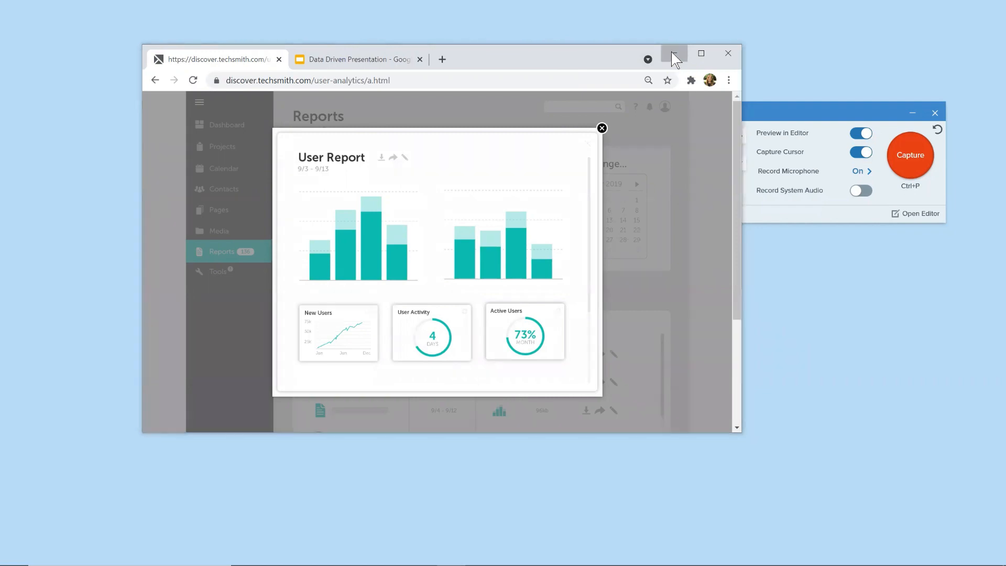
left_click(914, 214)
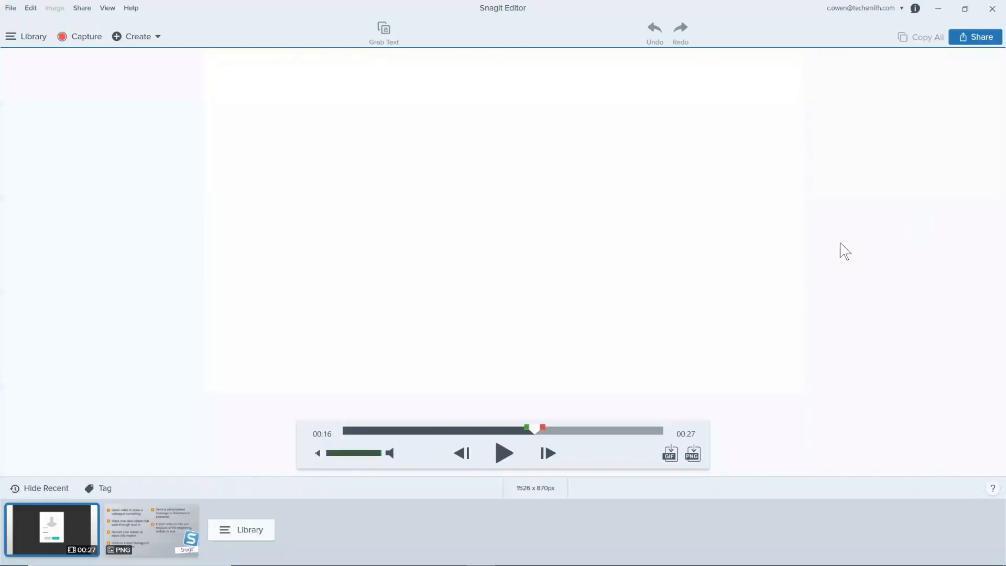
left_click(143, 526)
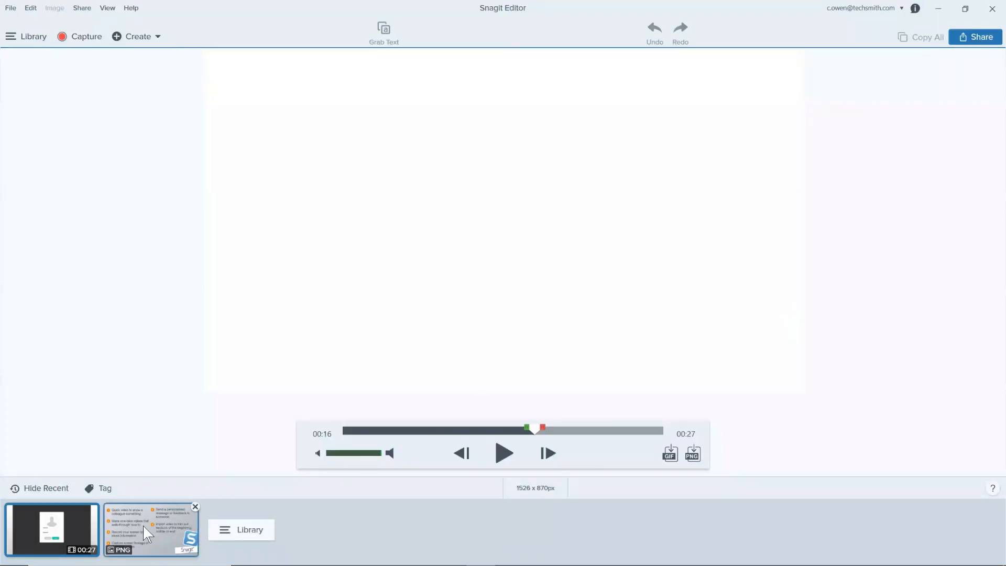
left_click(72, 523)
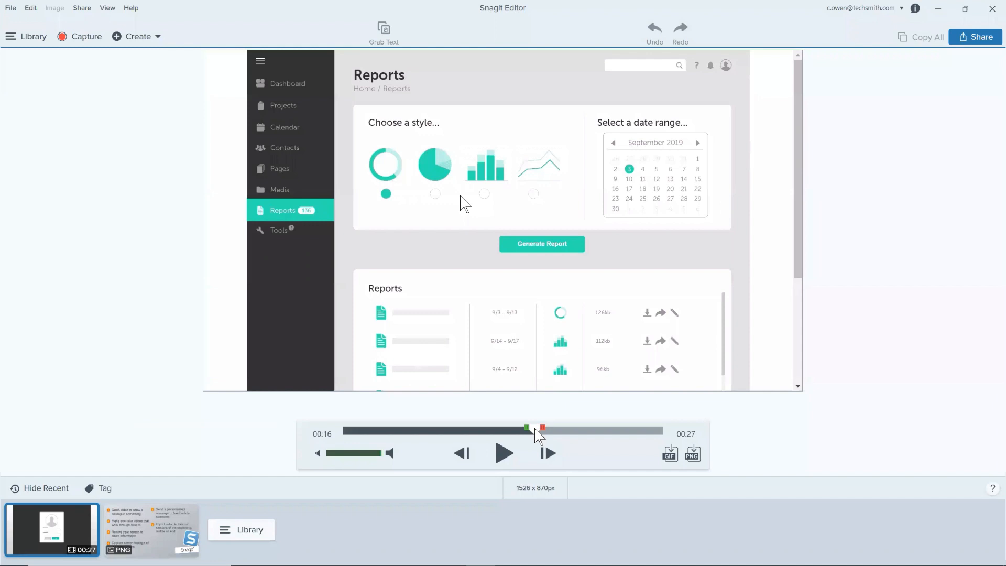
Step: Cut the end of the video, from about 00:24 to 00:27;08
left_click_drag(536, 428, 627, 429)
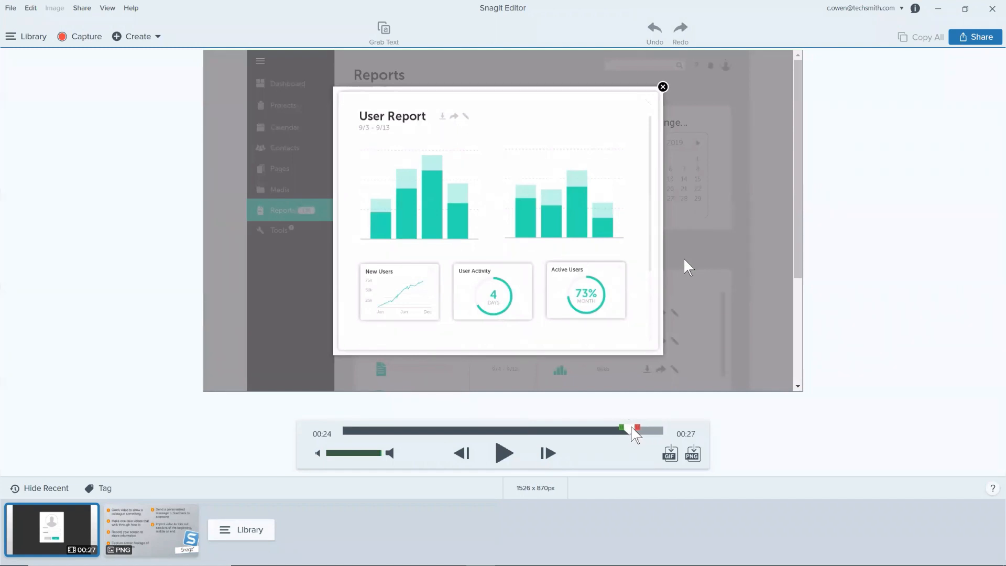
left_click_drag(637, 427, 671, 427)
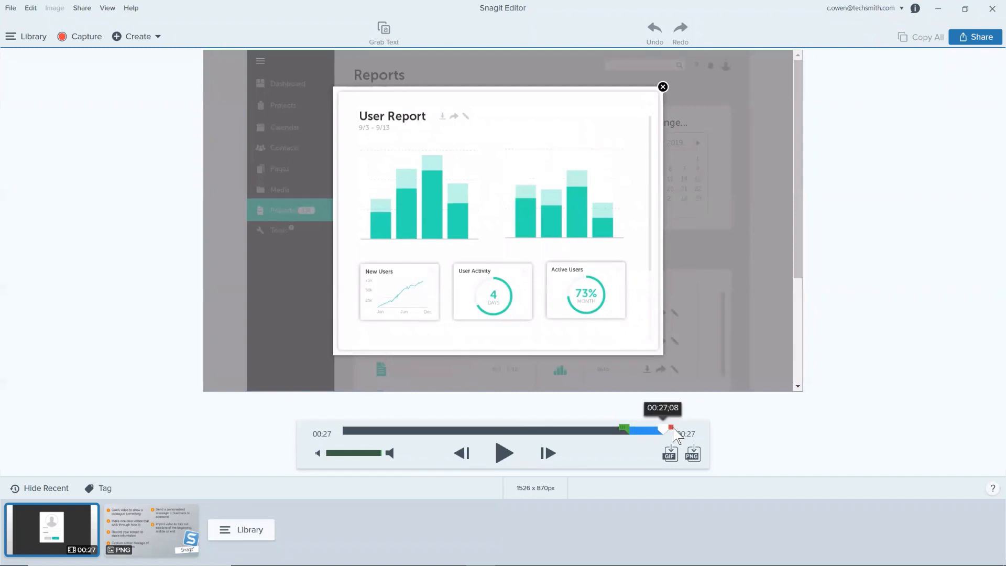
left_click_drag(674, 428, 675, 429)
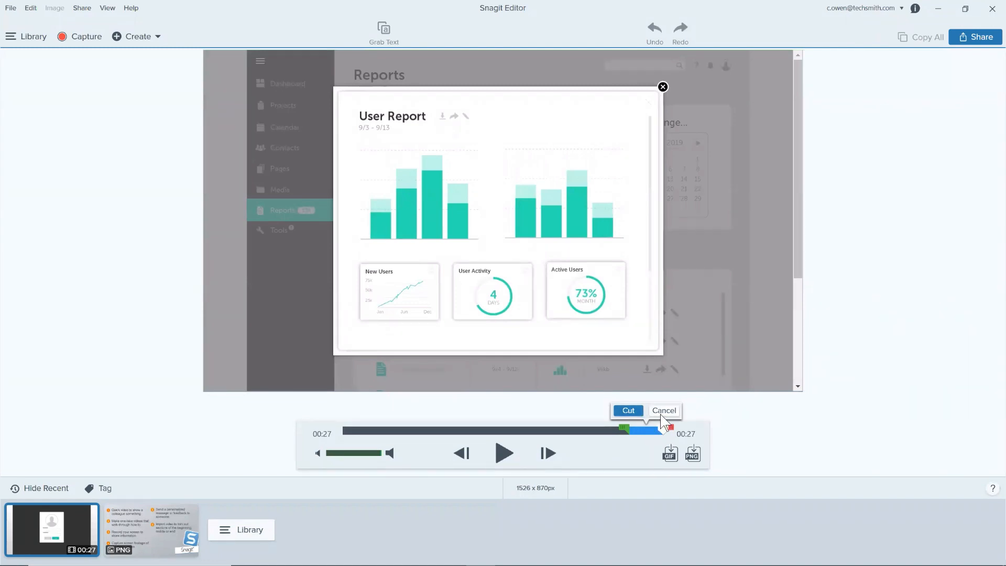
left_click(629, 411)
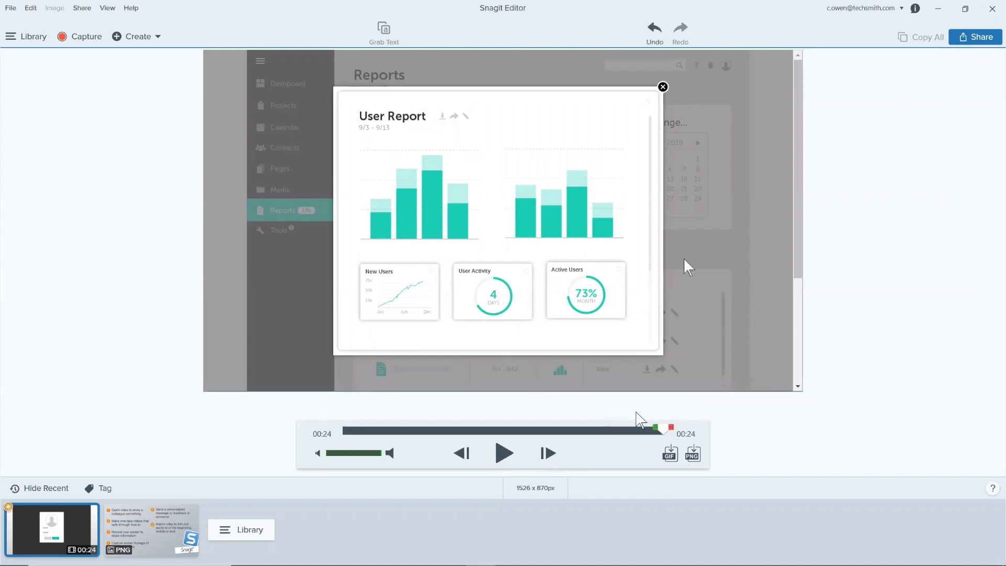
Step: Cut a section of about two seconds from the middle of the video, at about 00:18
left_click_drag(662, 425, 577, 426)
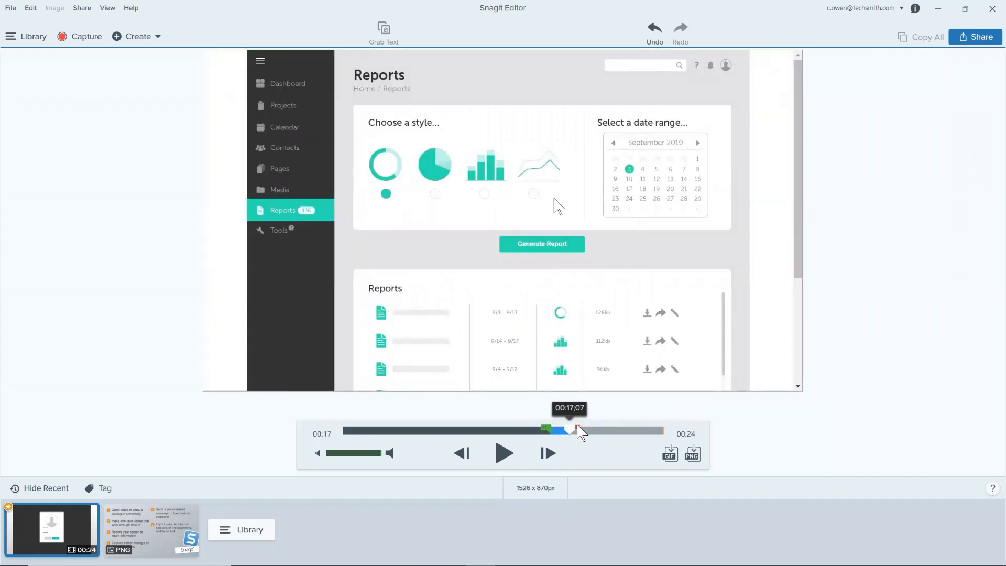
left_click(575, 410)
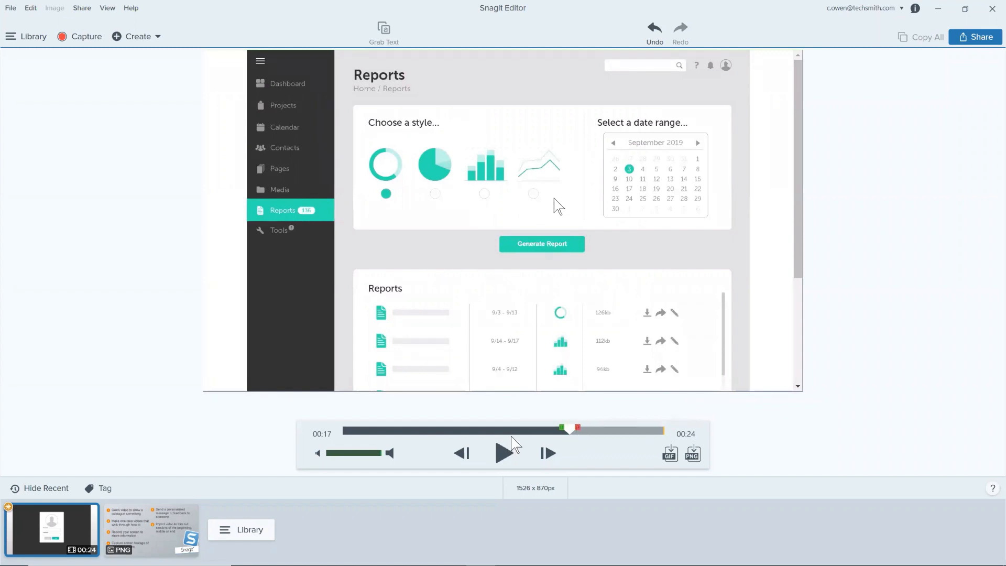
left_click(504, 454)
left_click(506, 456)
left_click_drag(597, 427, 559, 426)
left_click(588, 412)
Step: Review the Create GIF settings, including the optimization presets and the Custom options, and close them without creating a GIF
left_click(672, 455)
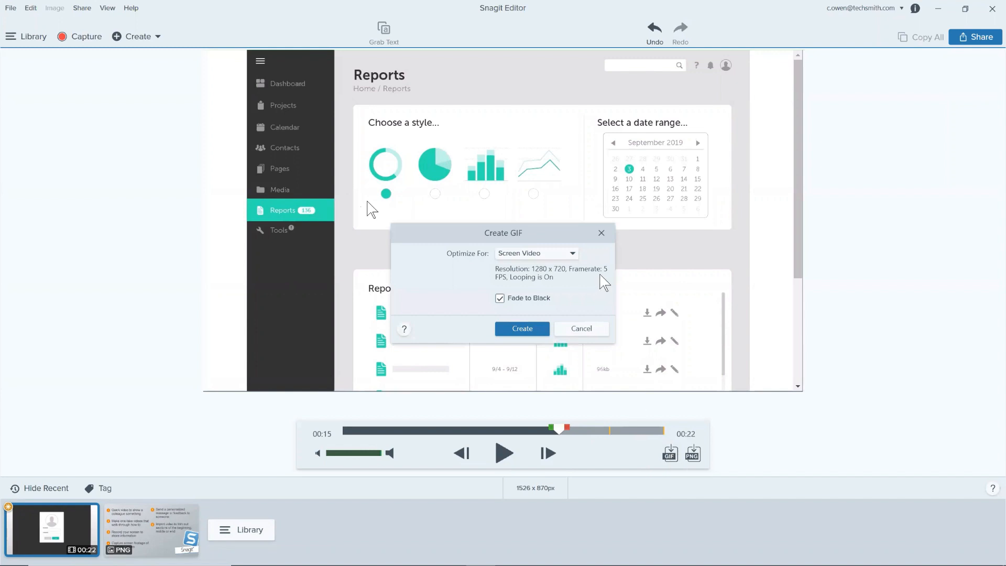
left_click(574, 253)
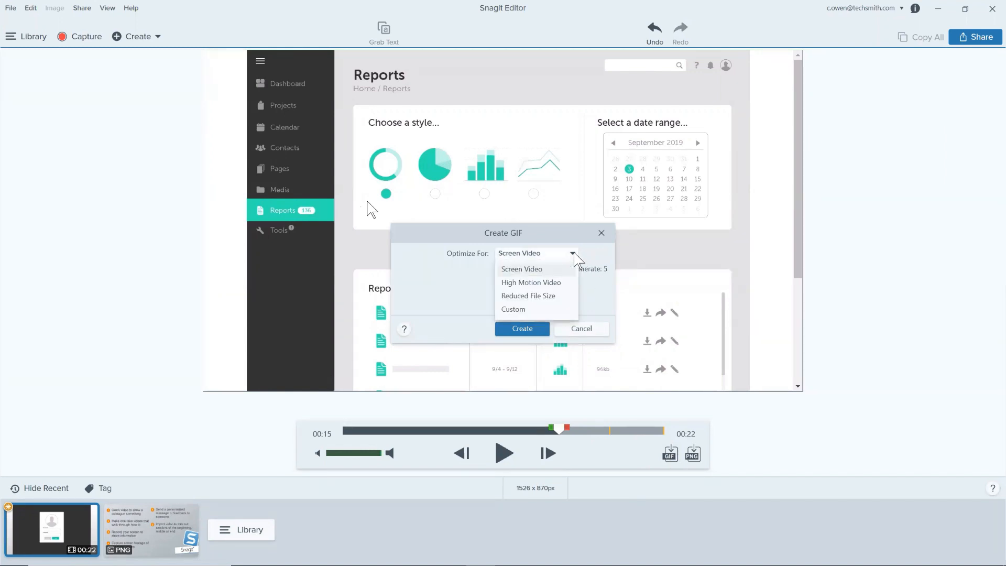
left_click(574, 252)
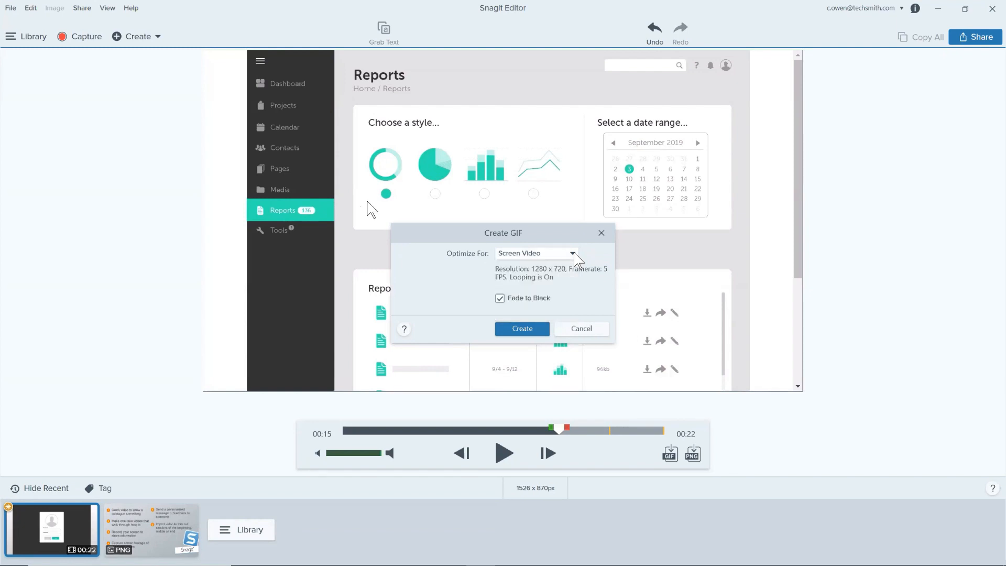
left_click(573, 252)
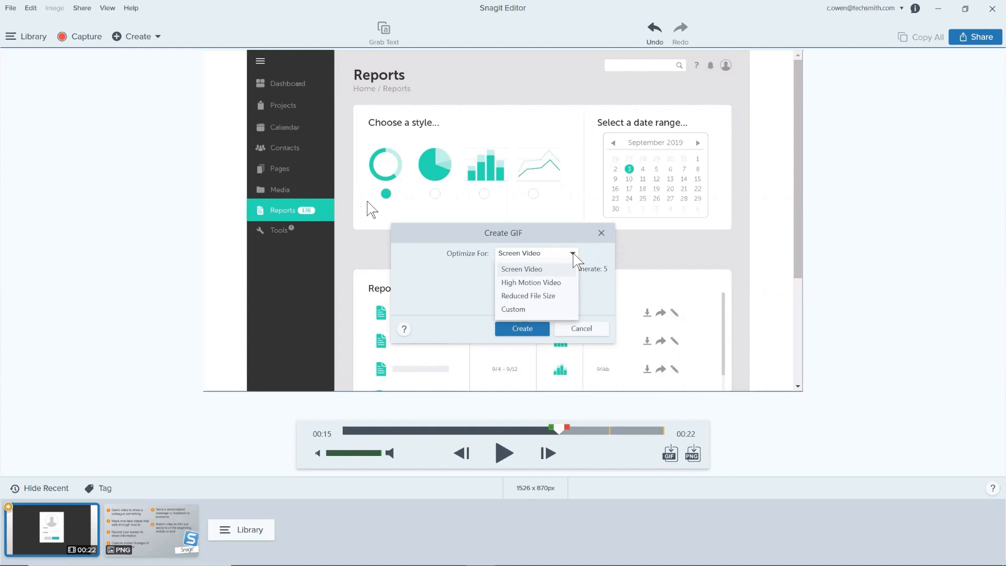
left_click(533, 310)
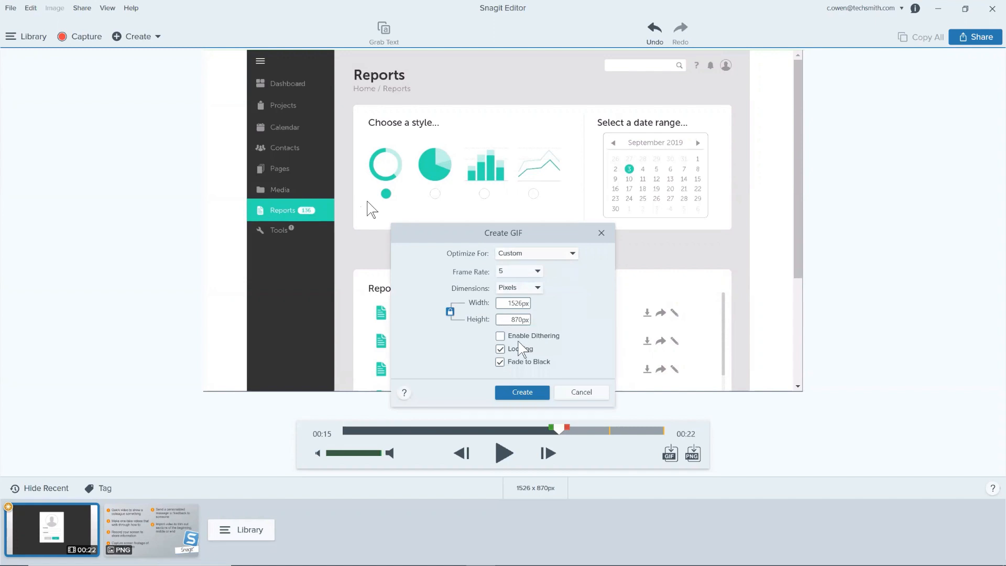
left_click(500, 349)
left_click(582, 392)
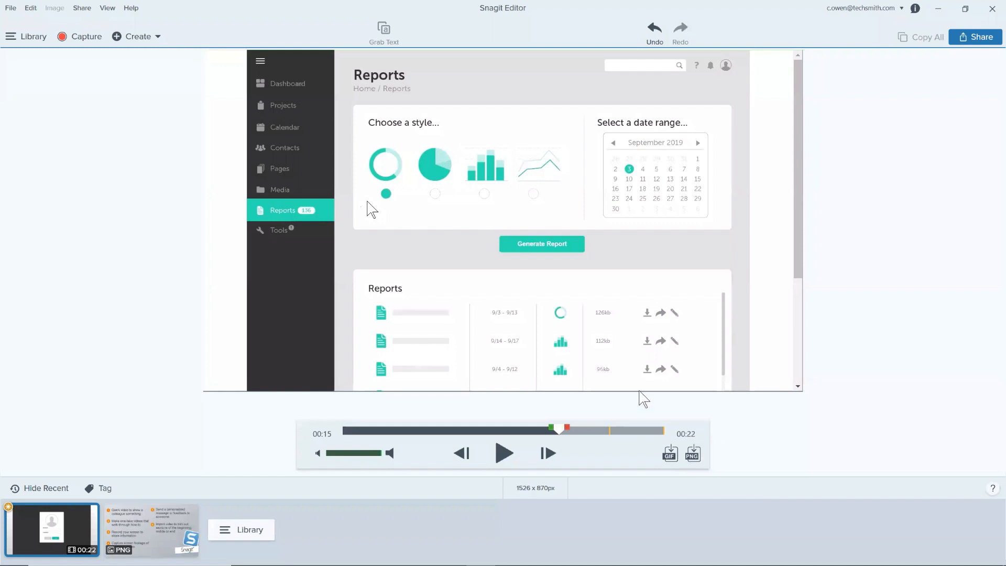
Step: Save the video frame at 00:21 as a PNG image, and return to the video at 00:02
left_click_drag(564, 433, 647, 425)
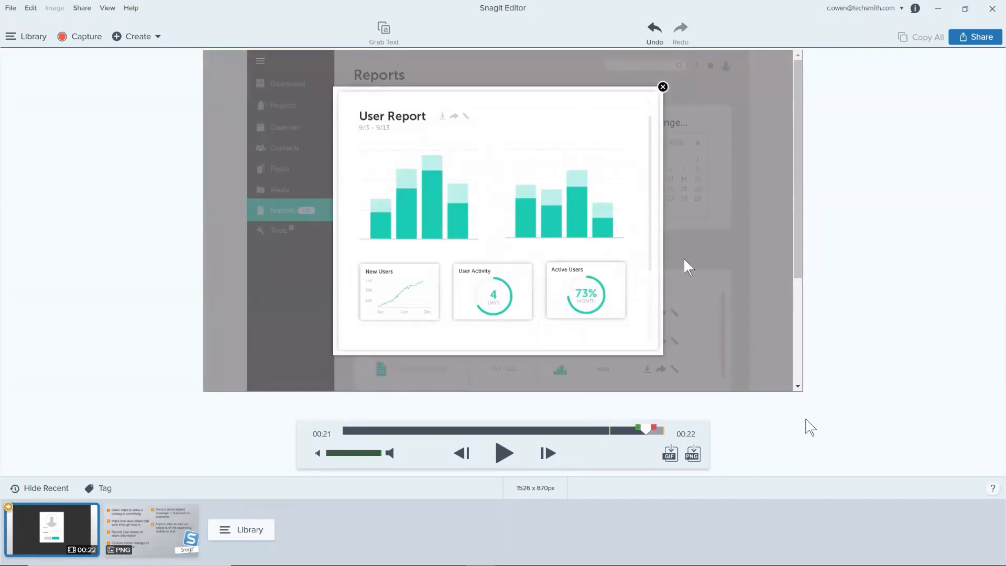
left_click(693, 454)
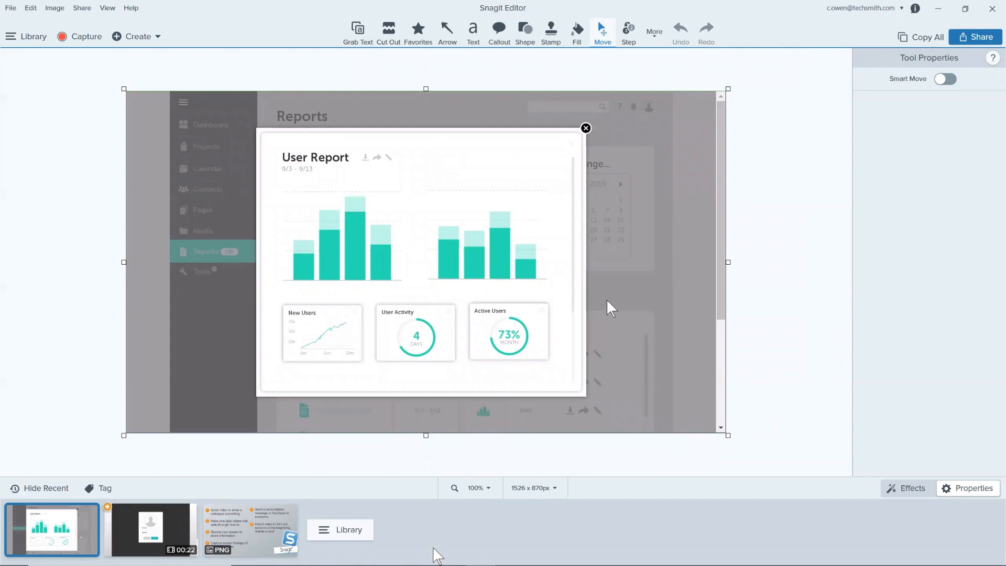
left_click(145, 532)
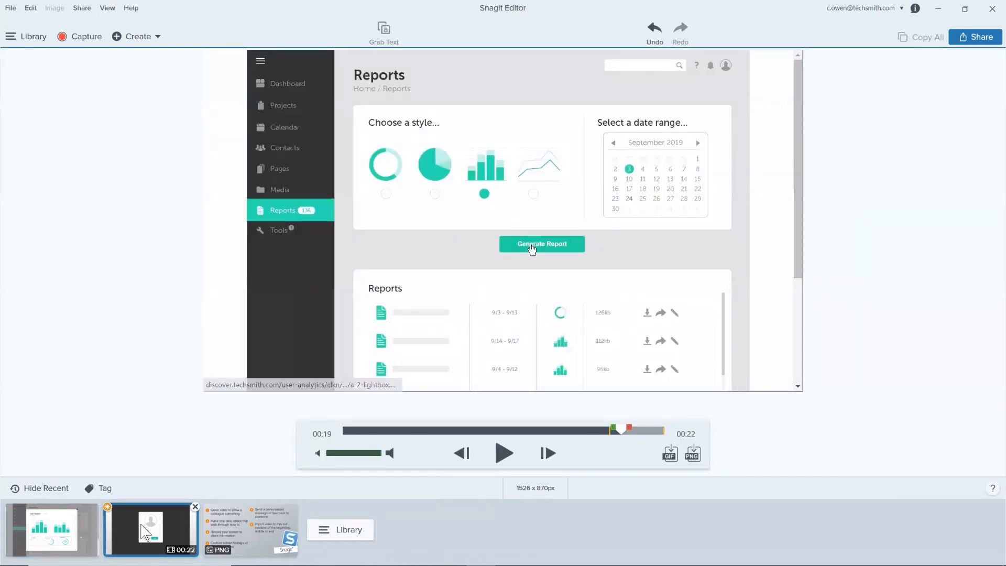
left_click(374, 432)
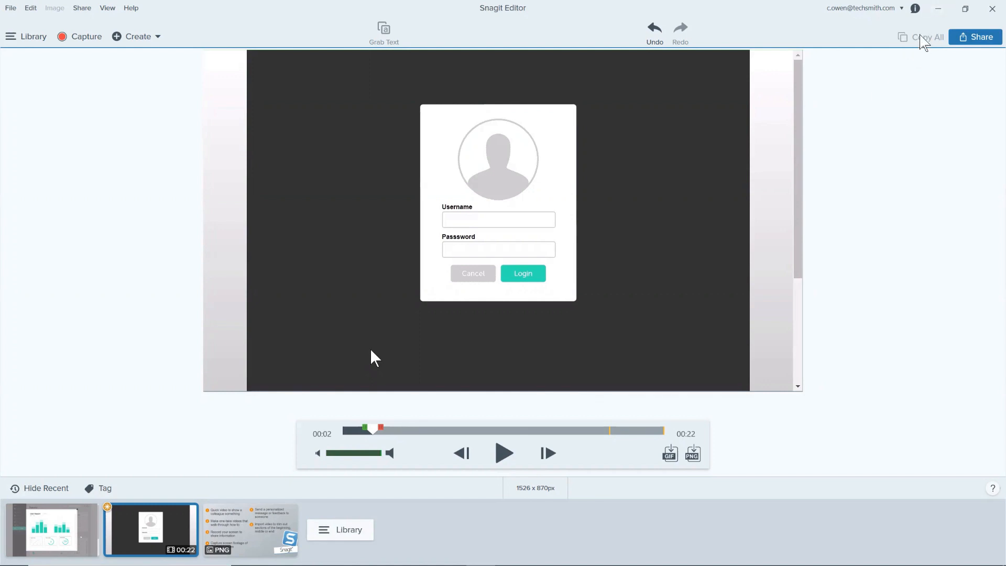
Step: Switch Snagit's capture window to All-in-One mode and place the browser showing the Data Driven Presentation beside it
left_click(938, 9)
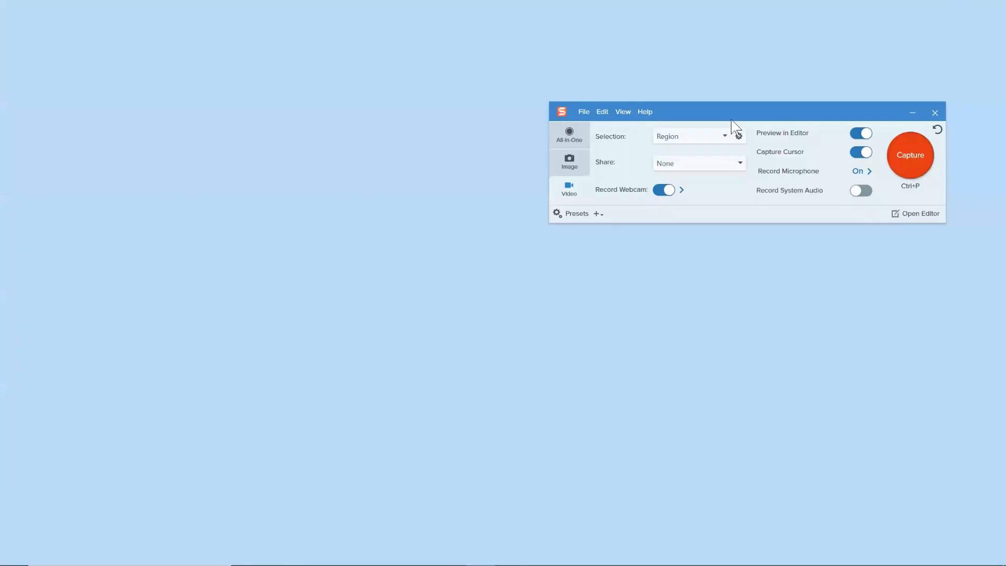
left_click(574, 135)
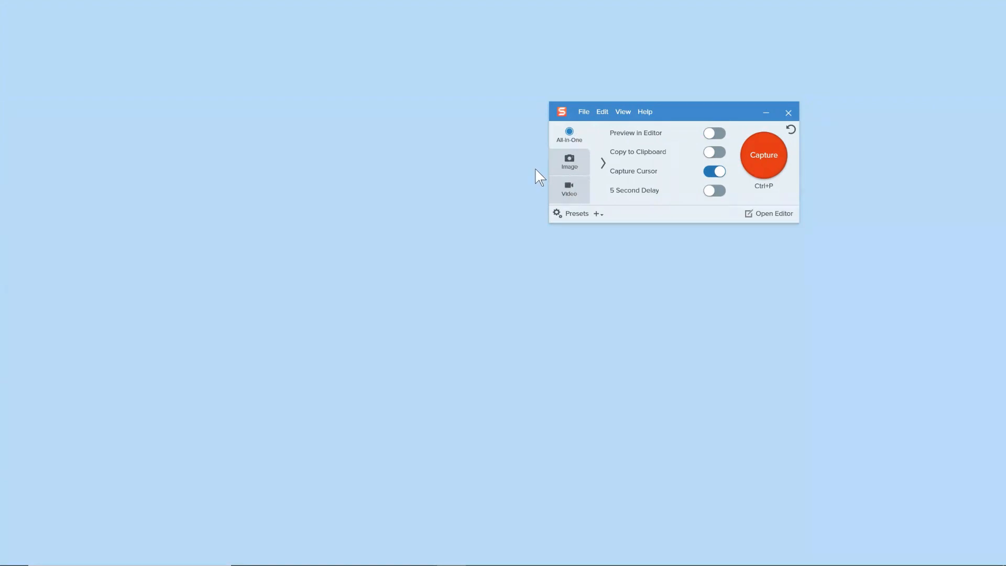
mouse_move(492, 551)
mouse_move(422, 555)
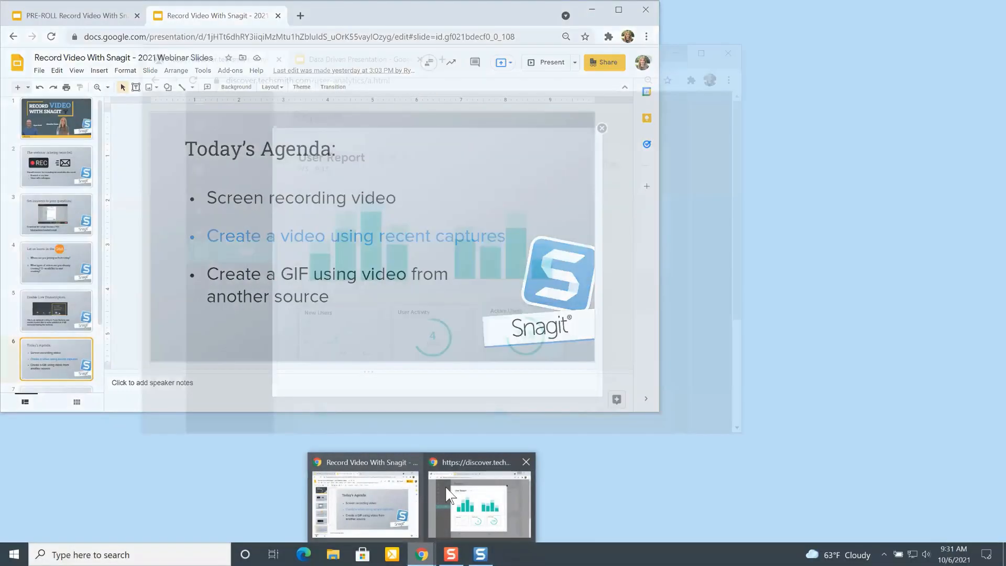
left_click(472, 503)
left_click(338, 60)
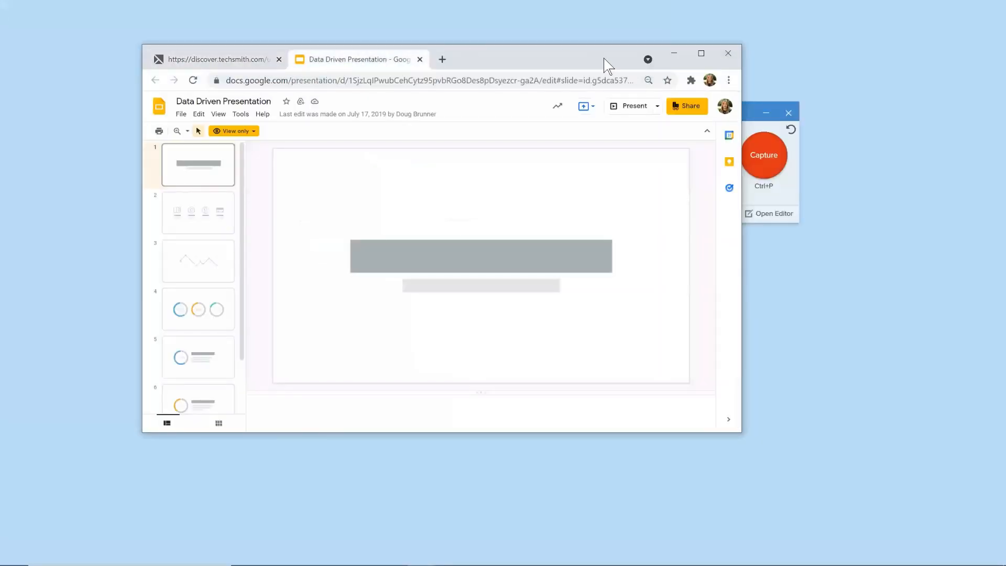
left_click_drag(601, 63, 515, 72)
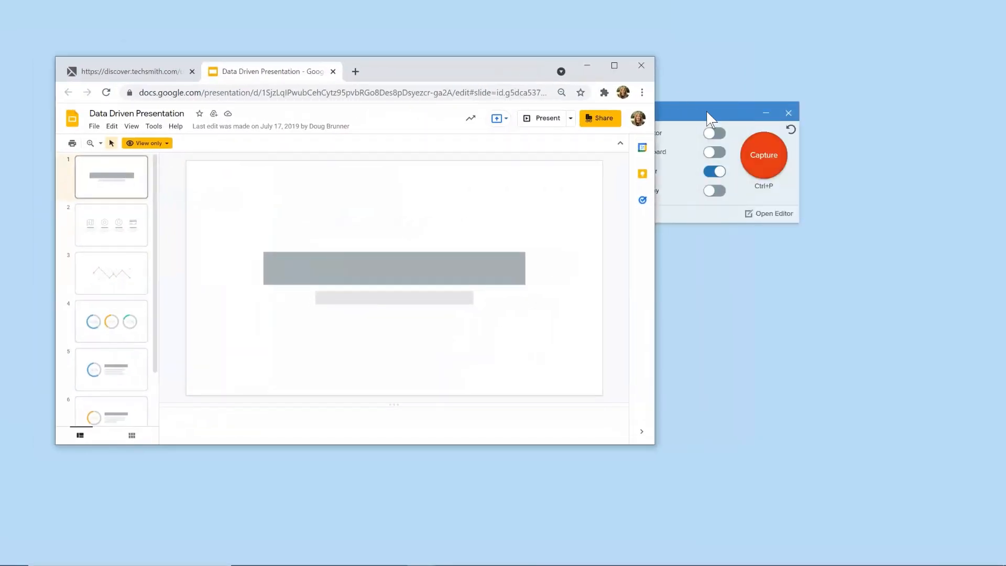
left_click_drag(709, 116, 844, 87)
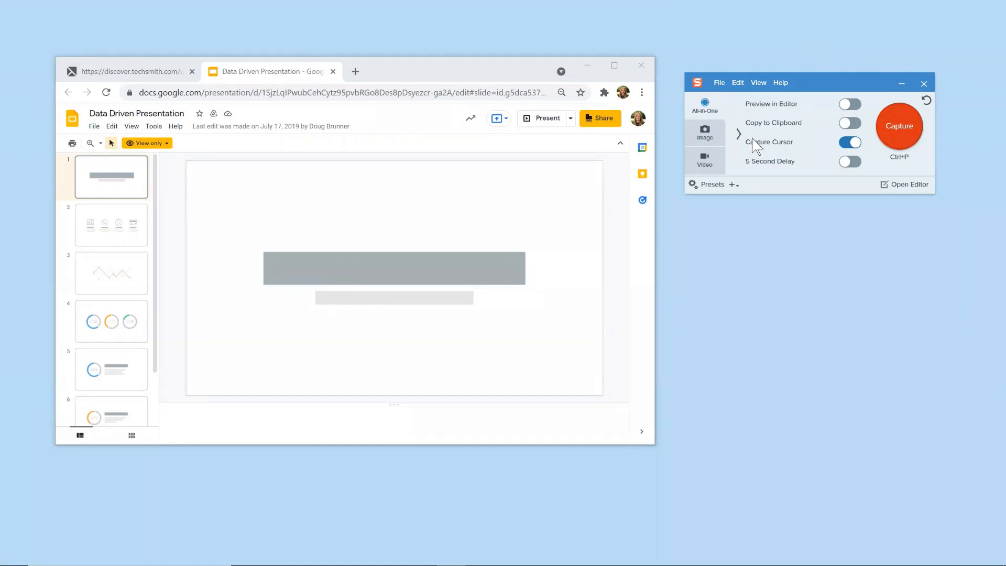
Step: Capture the canvas of slide 1 as an image, about 1053 x 593 px
left_click(894, 134)
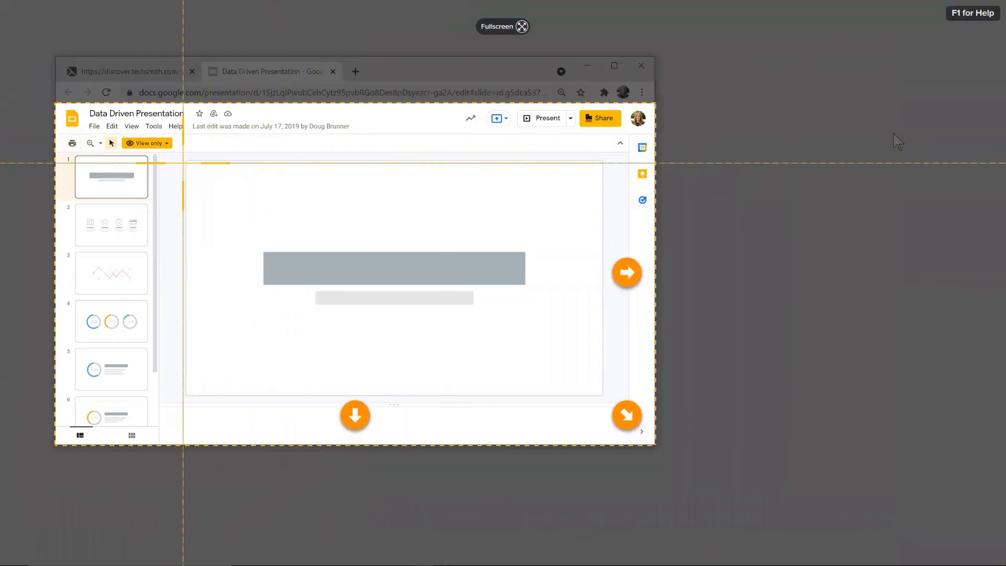
left_click_drag(187, 159, 602, 393)
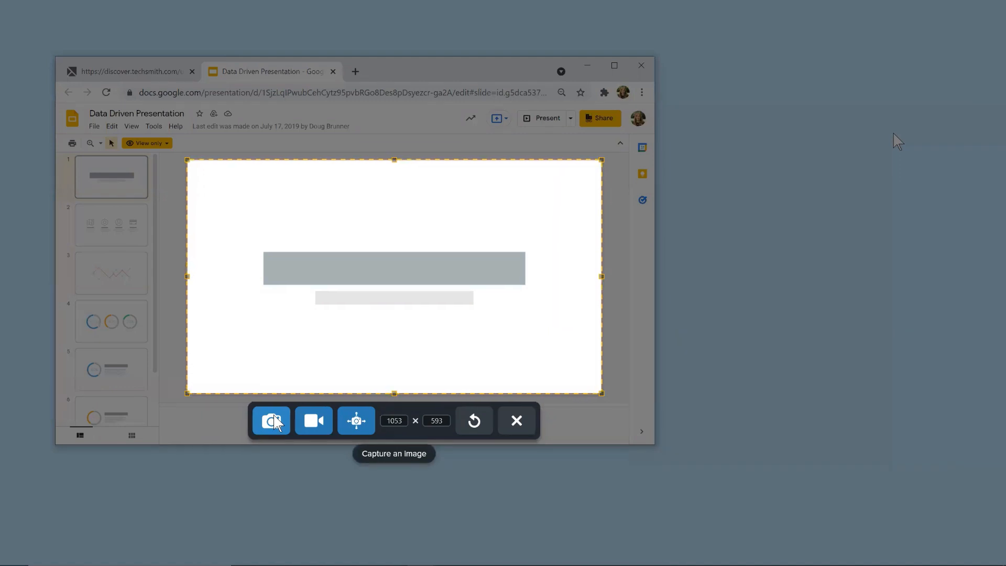
left_click(274, 421)
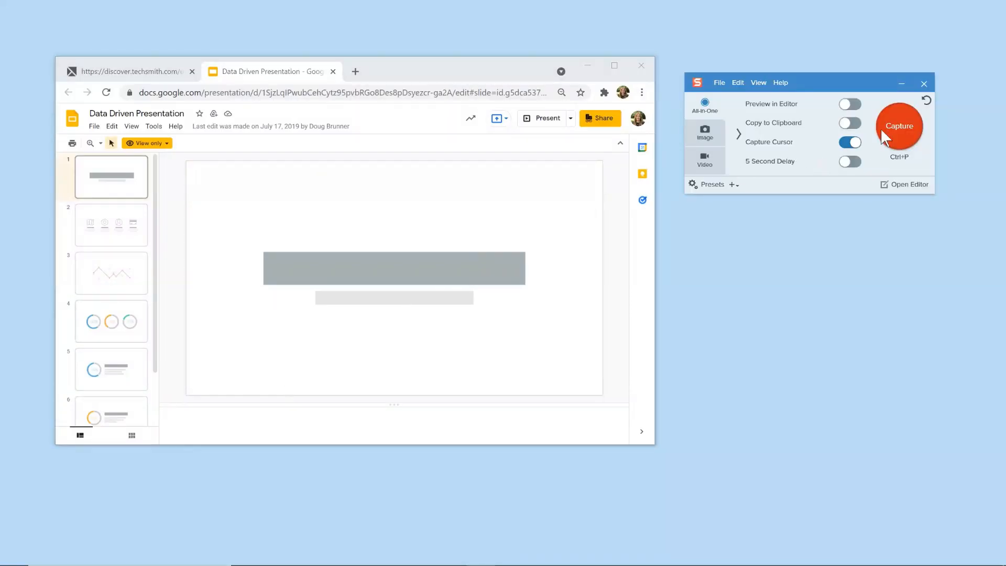
Step: Open slide 3 with the line chart and capture its canvas as an image, about 1054 x 586 px
left_click(889, 125)
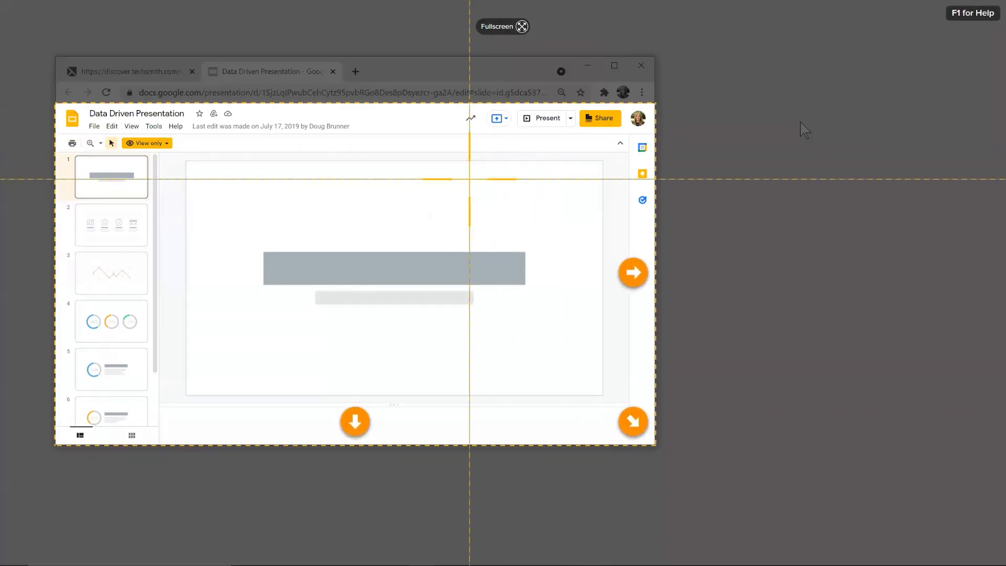
key("Escape")
left_click(133, 267)
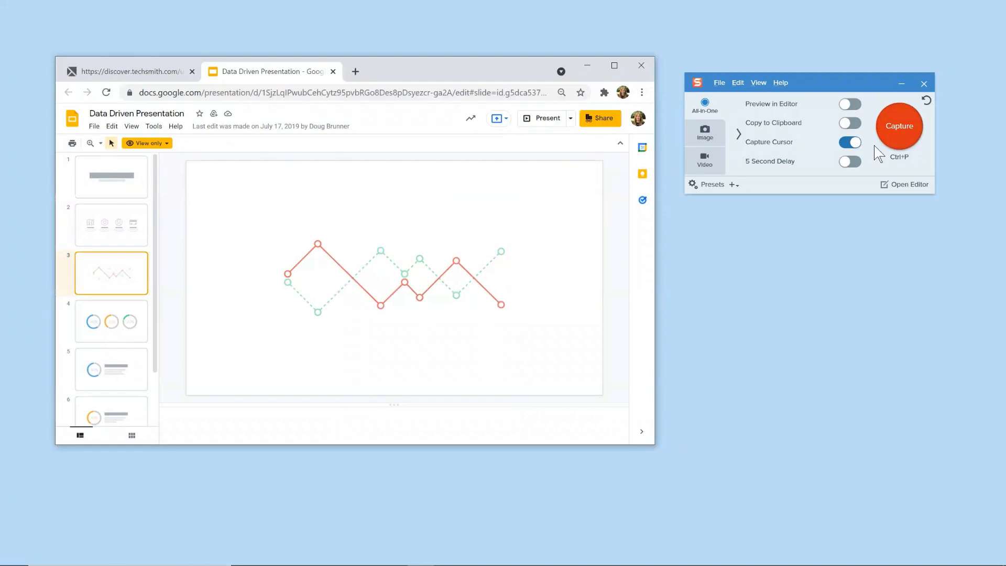
left_click(892, 139)
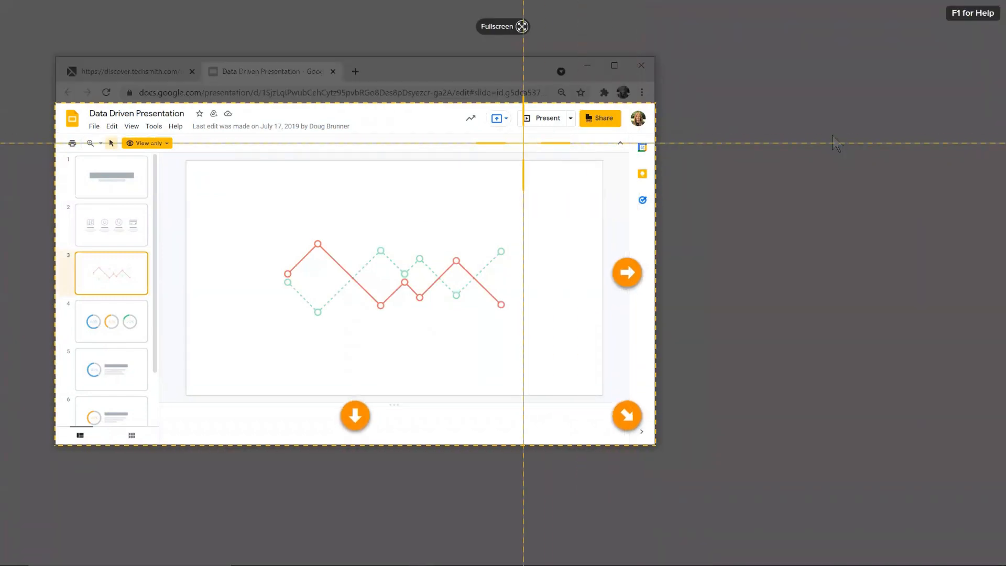
left_click_drag(187, 161, 601, 392)
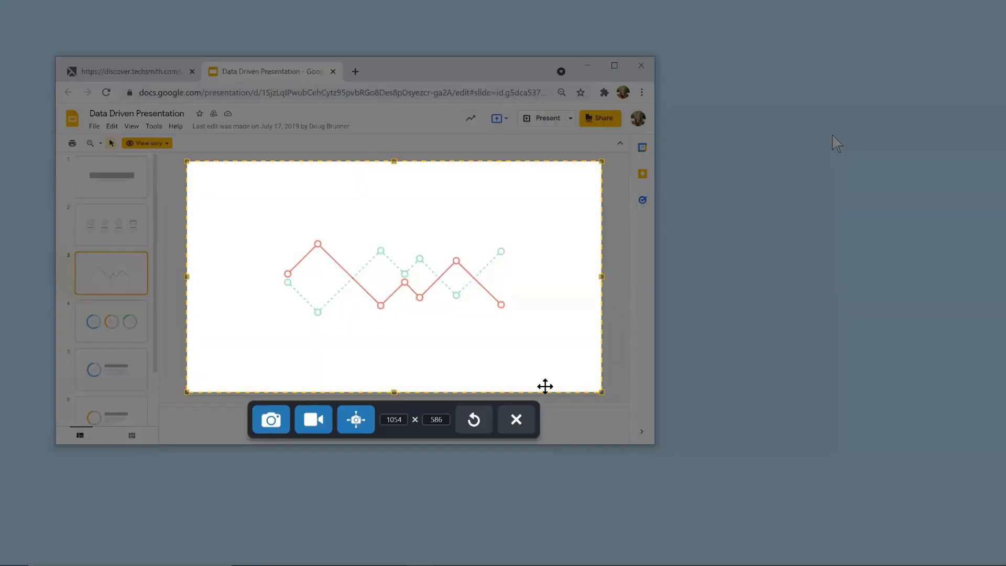
left_click(282, 414)
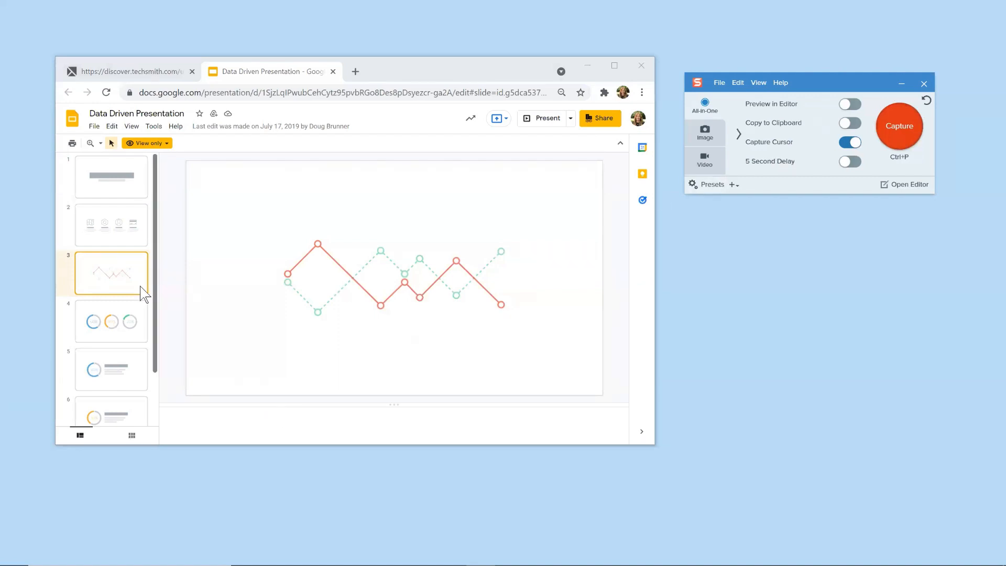
Step: Open slide 4 with the three ring charts and capture its canvas as an image, about 1050 x 590 px
left_click(131, 324)
left_click(889, 120)
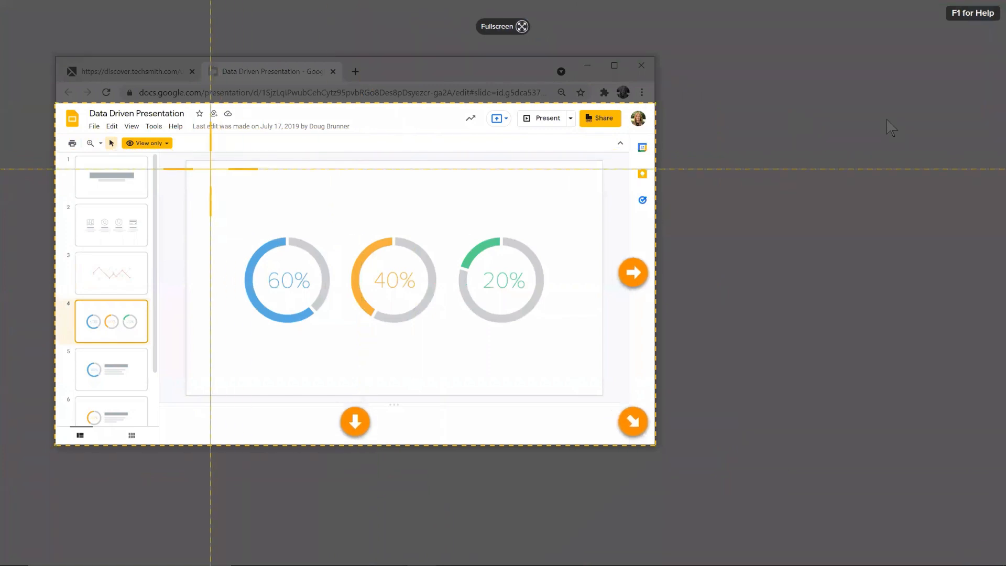
left_click_drag(187, 162, 596, 390)
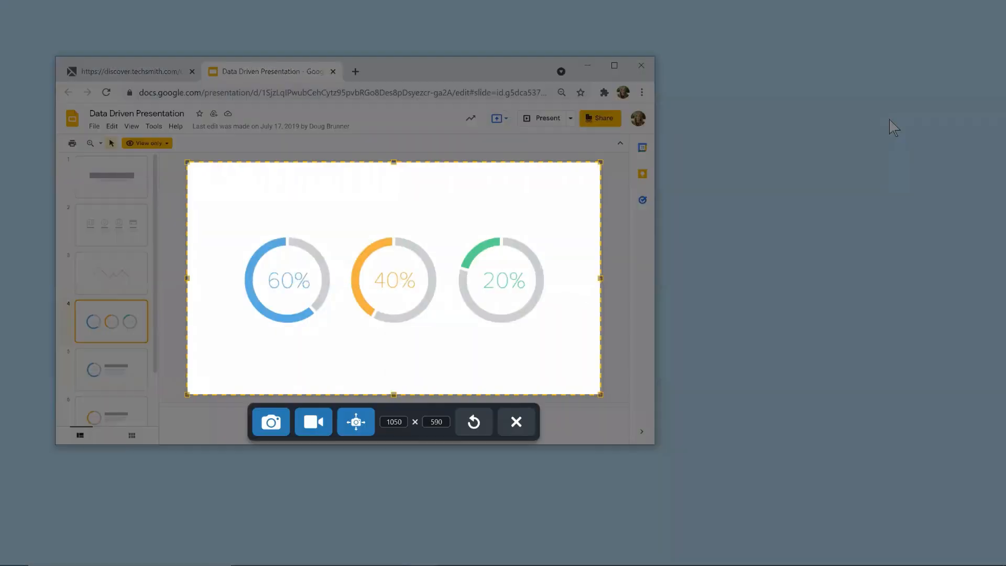
left_click(284, 429)
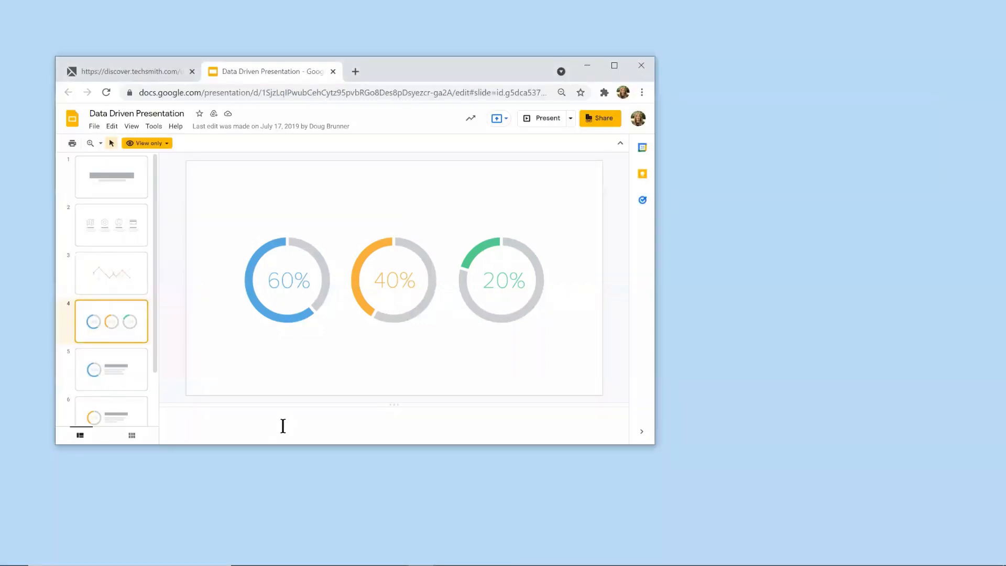
Step: Capture the canvas of slide 5 as an image, about 1045 x 586 px, and open Snagit Editor
left_click(898, 123)
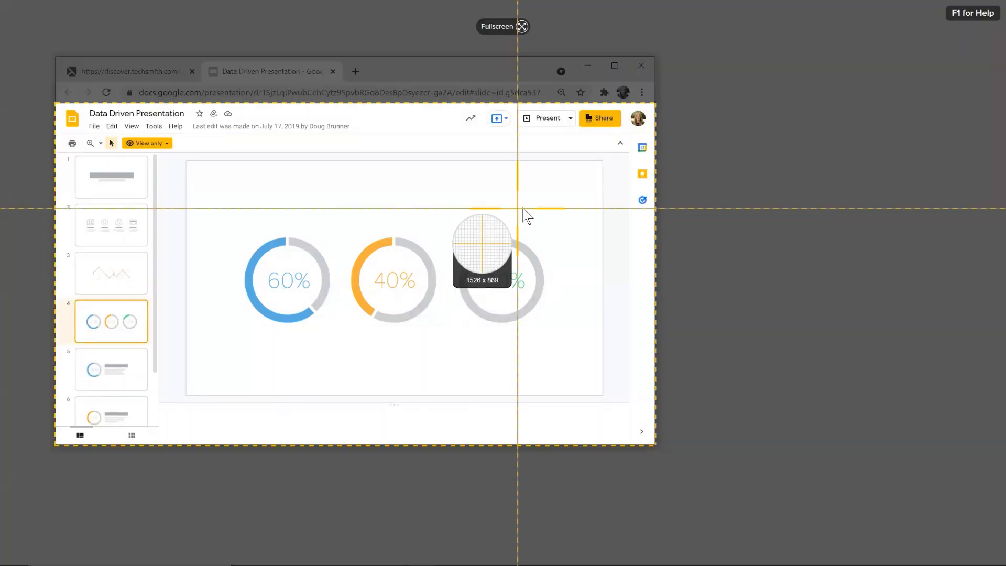
key("Escape")
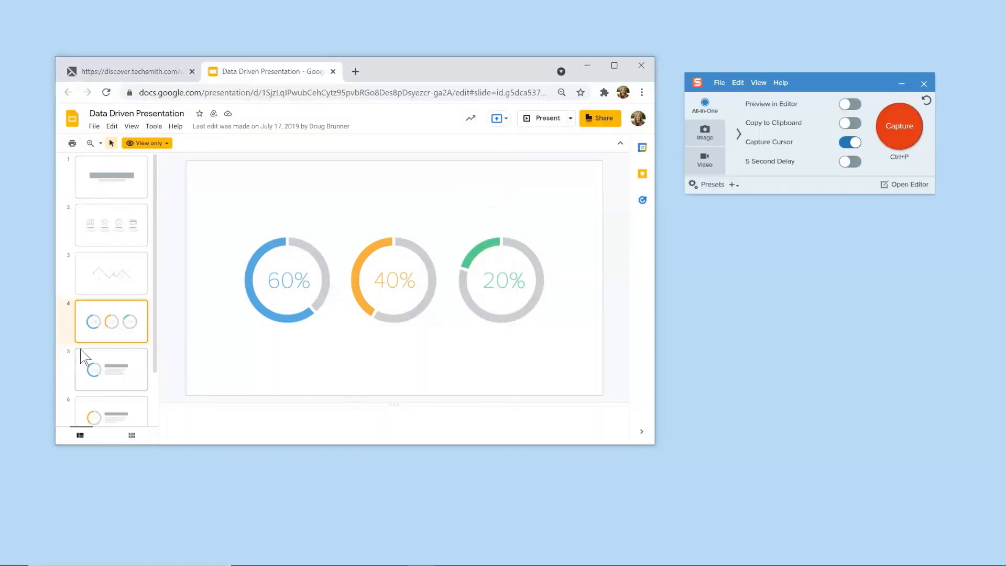
left_click(92, 362)
left_click(891, 122)
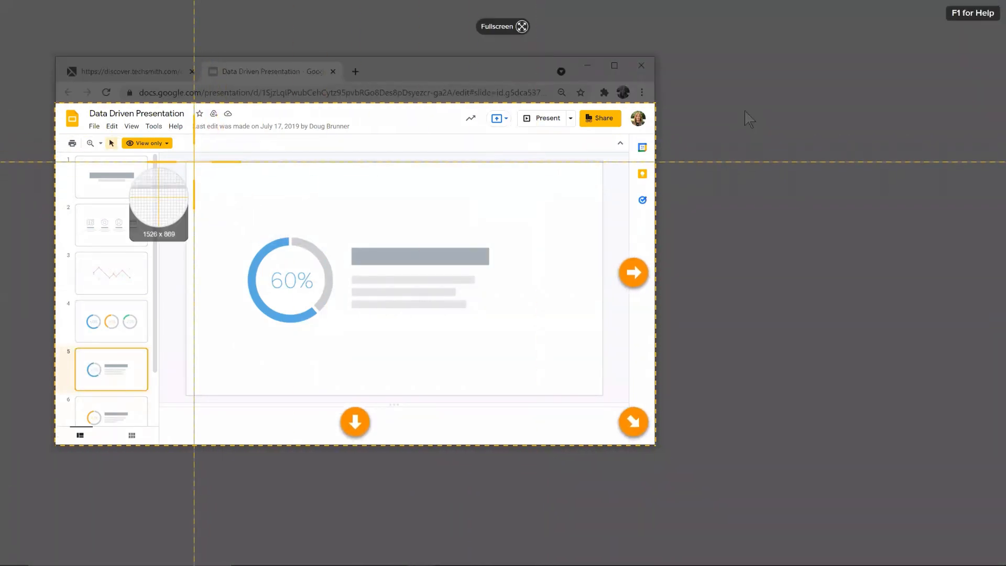
left_click_drag(189, 160, 600, 391)
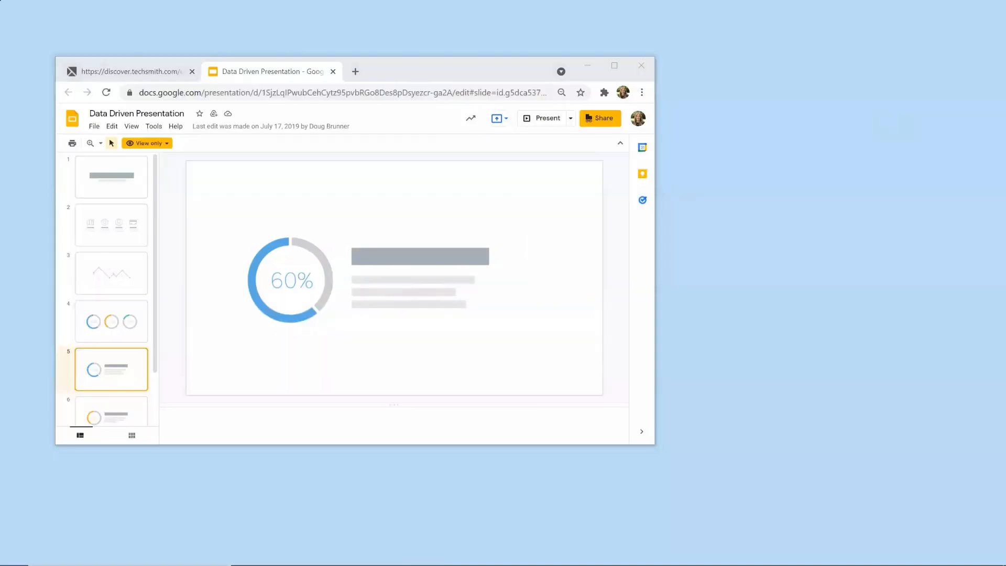
left_click(271, 418)
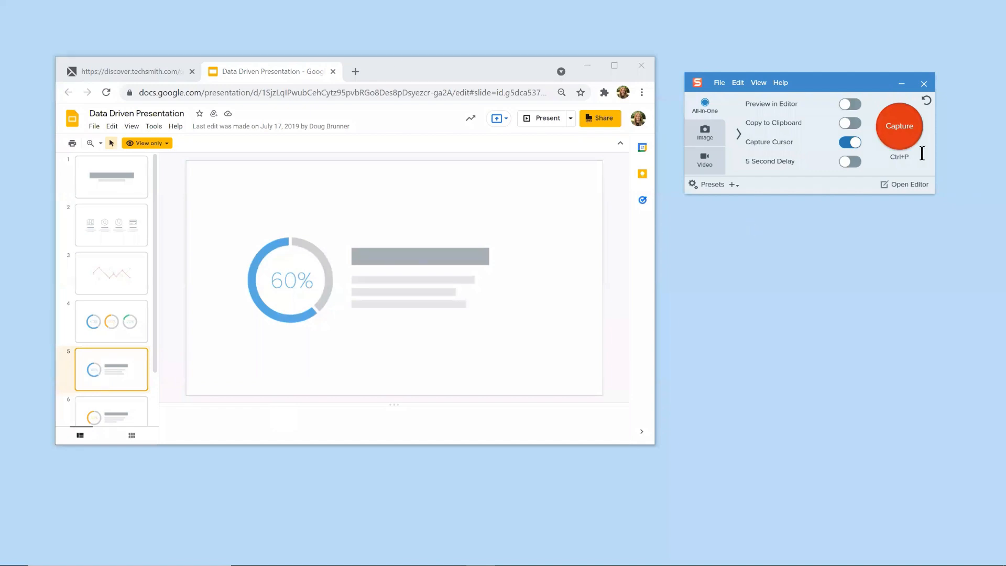
left_click(911, 185)
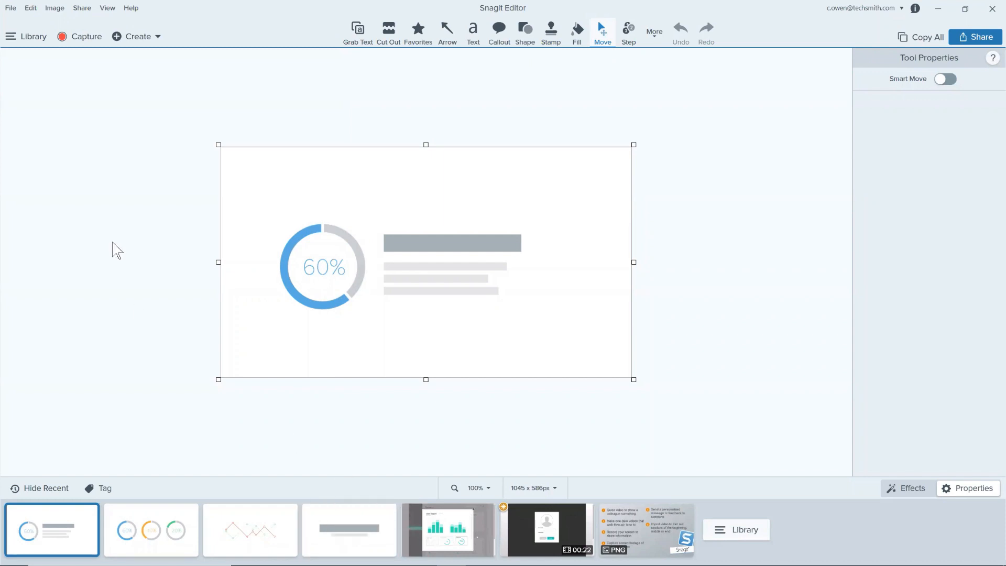
Step: Select the four captured slide images together in the recent captures
left_click(157, 37)
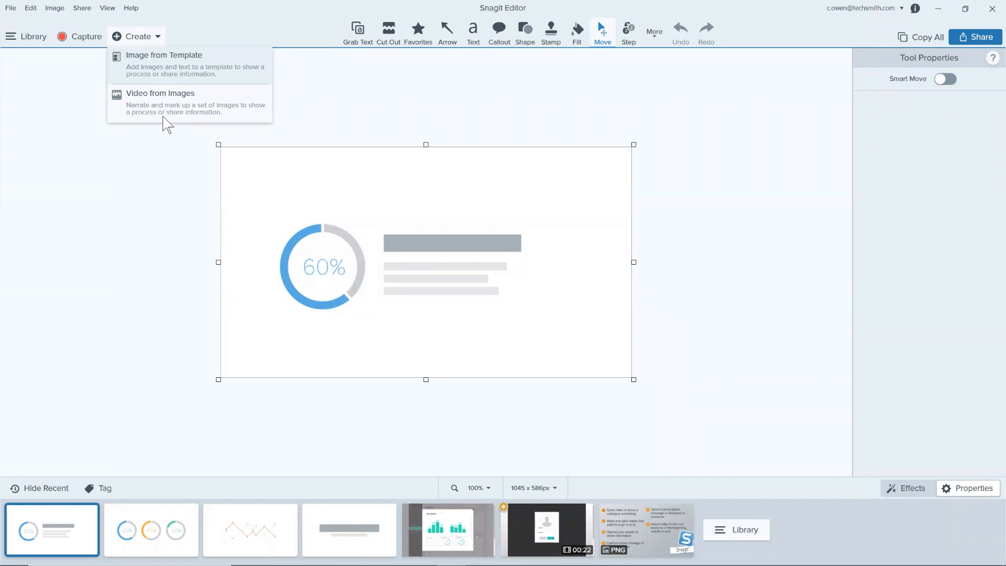
left_click(144, 241)
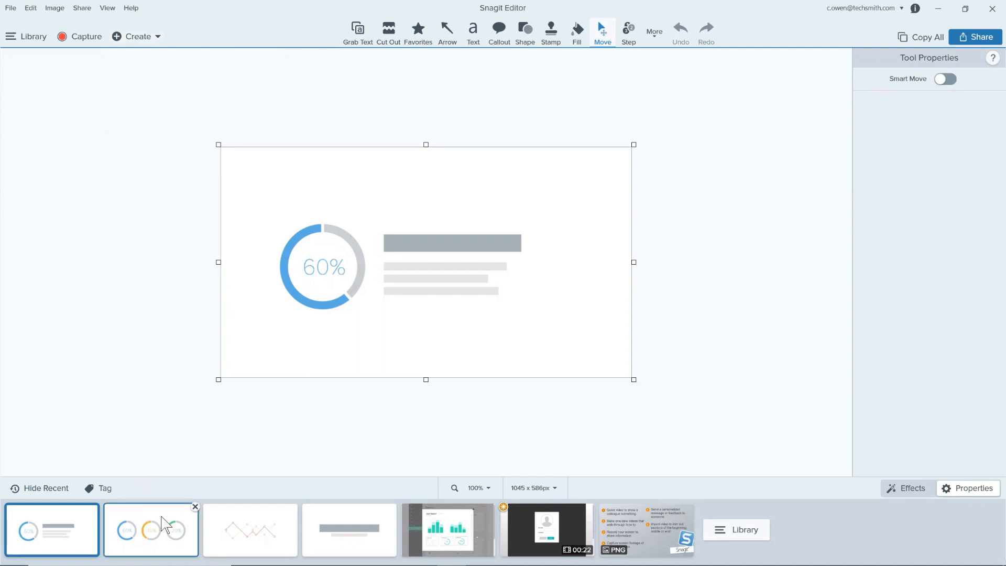
left_click(323, 539, "shift")
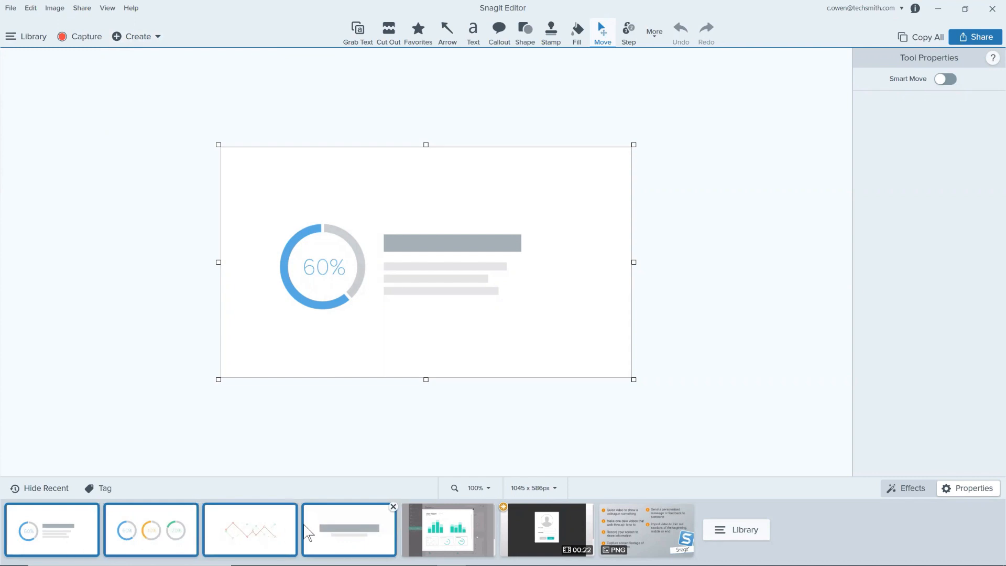
right_click(318, 524)
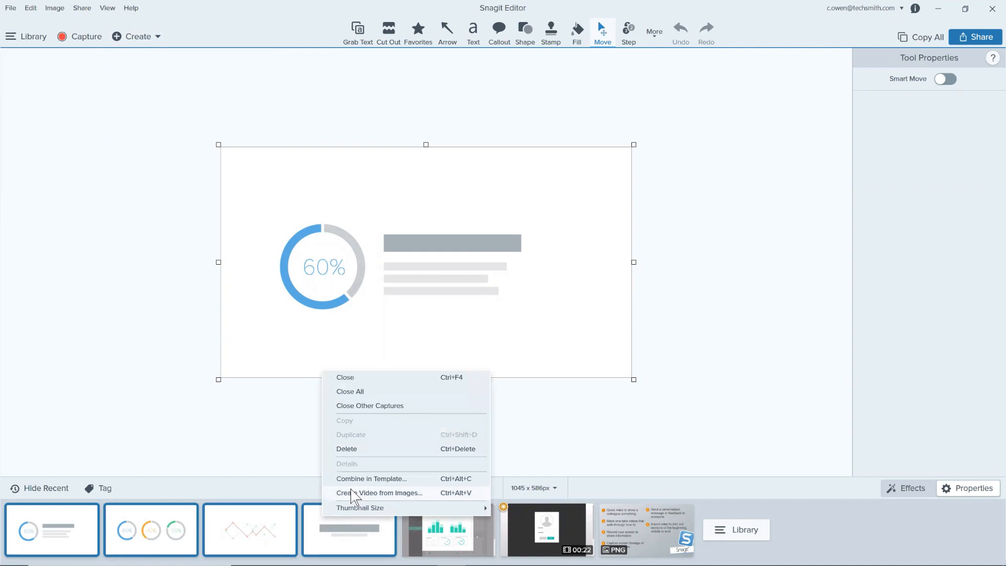
left_click(294, 466)
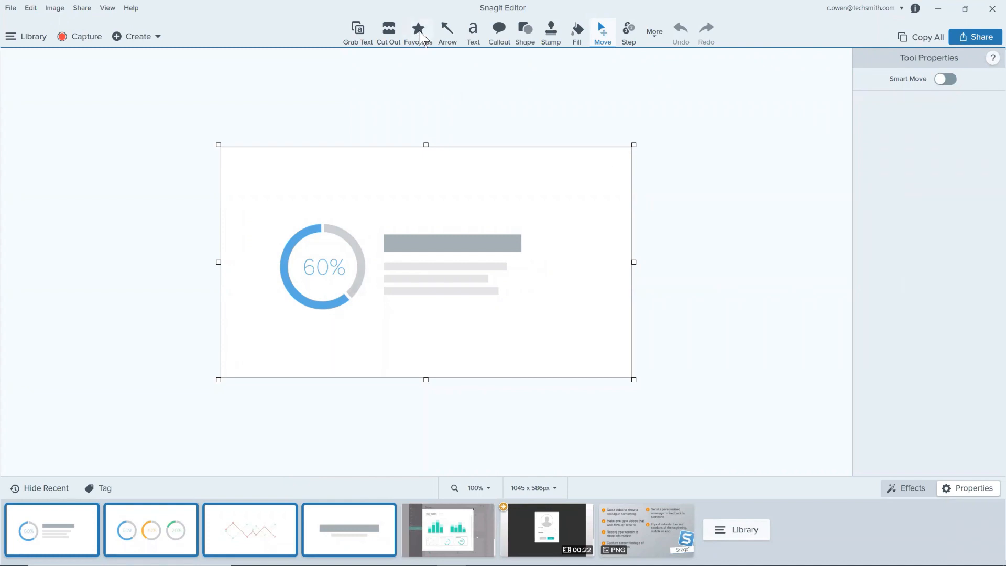
Step: Add the blue Pen style from the Shoulda Been a Snagit theme to the favorite quick styles and show it among the favorites
left_click(419, 31)
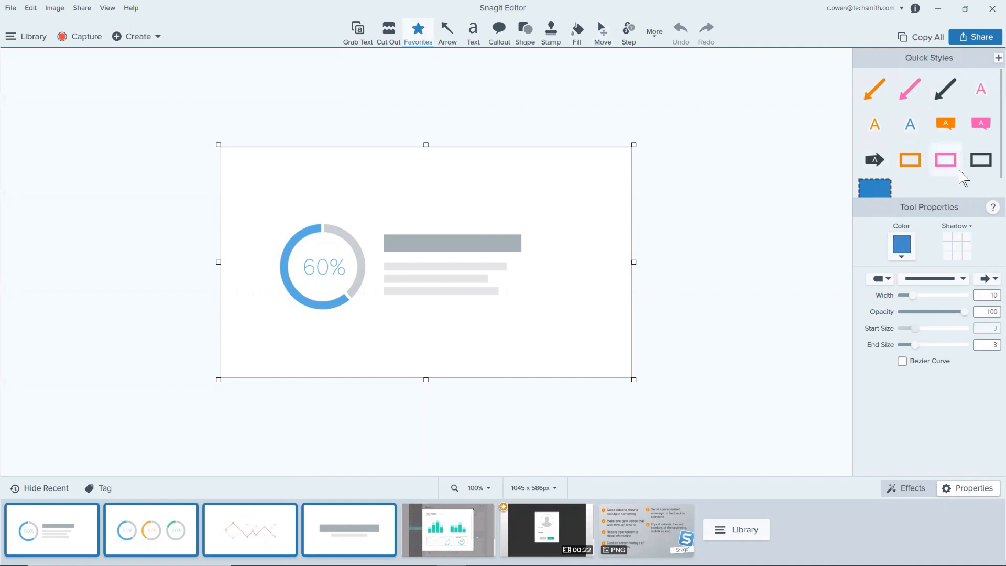
left_click(658, 34)
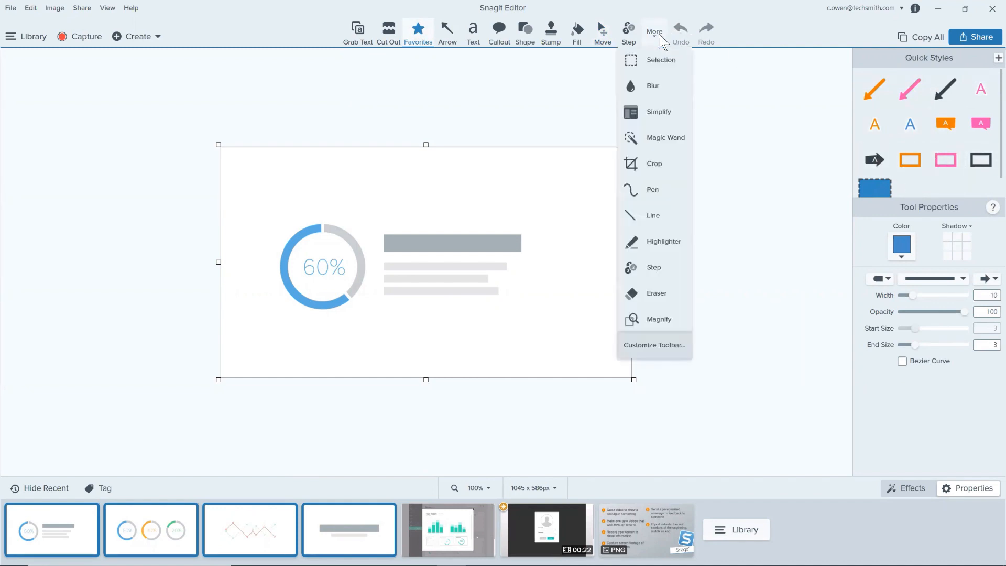
left_click(645, 195)
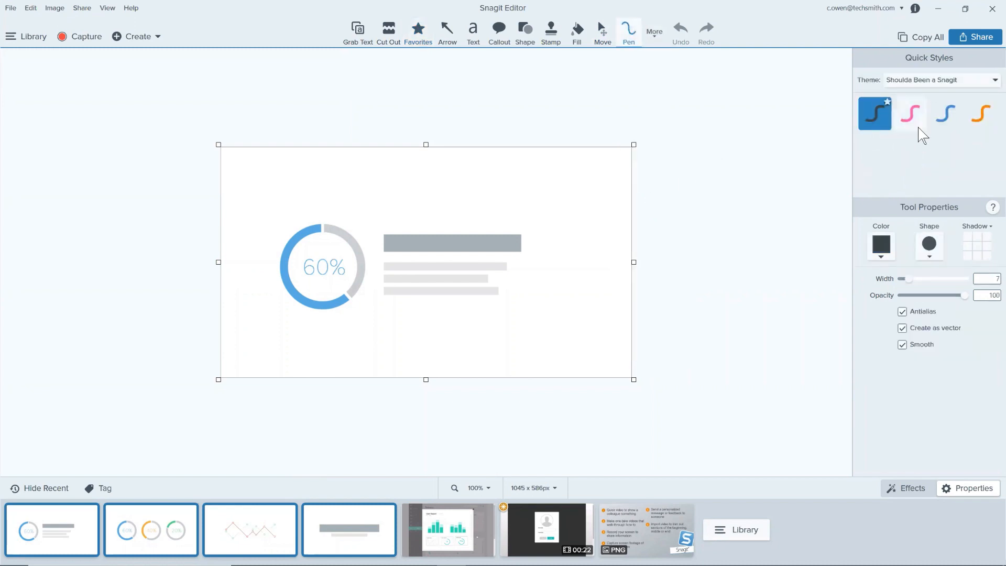
left_click(958, 126)
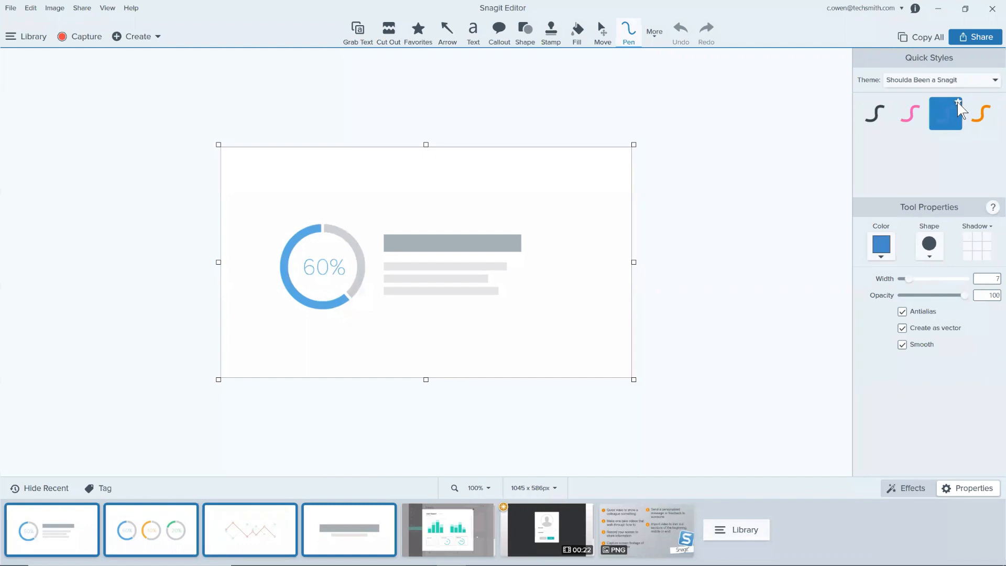
left_click(957, 102)
left_click(419, 33)
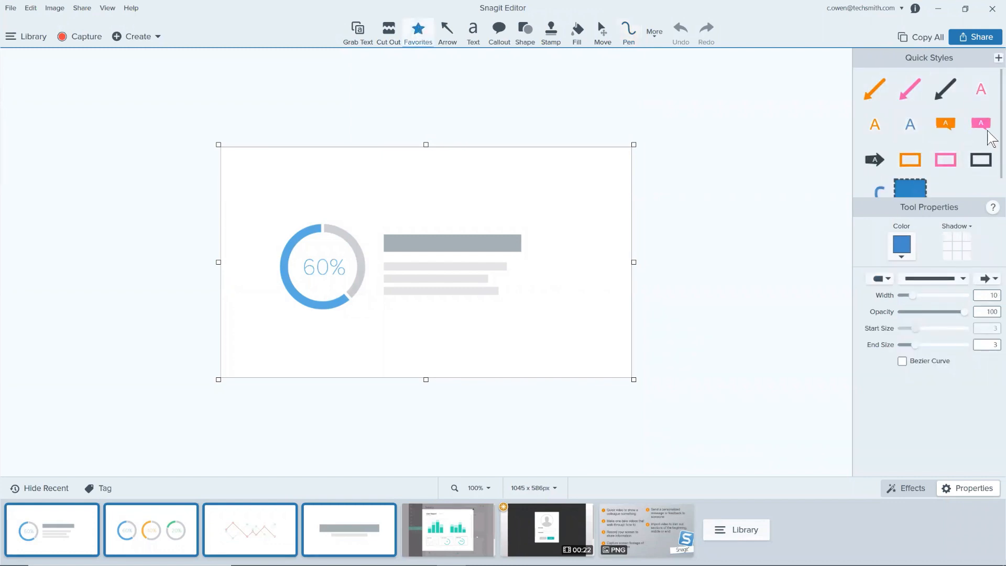
scroll(989, 139, "down", 1)
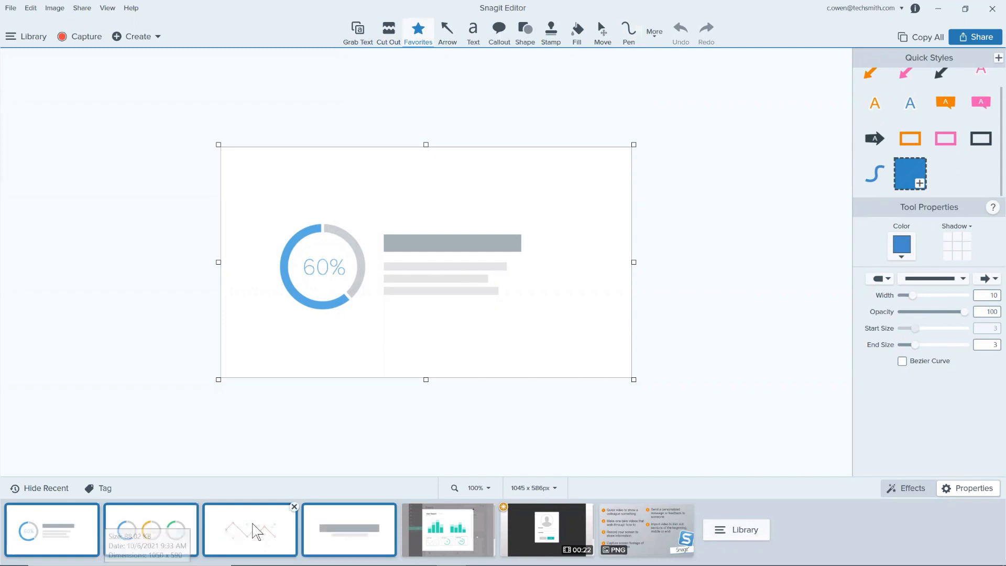
Step: Create a video from the selected images and order them as title slide, line chart, three ring charts, single 60% ring
right_click(338, 538)
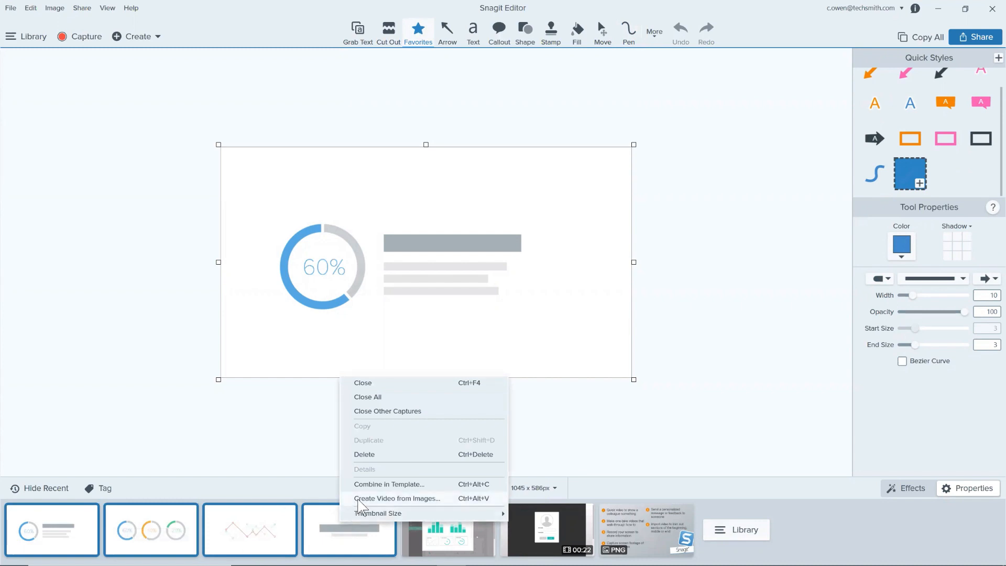
left_click(378, 498)
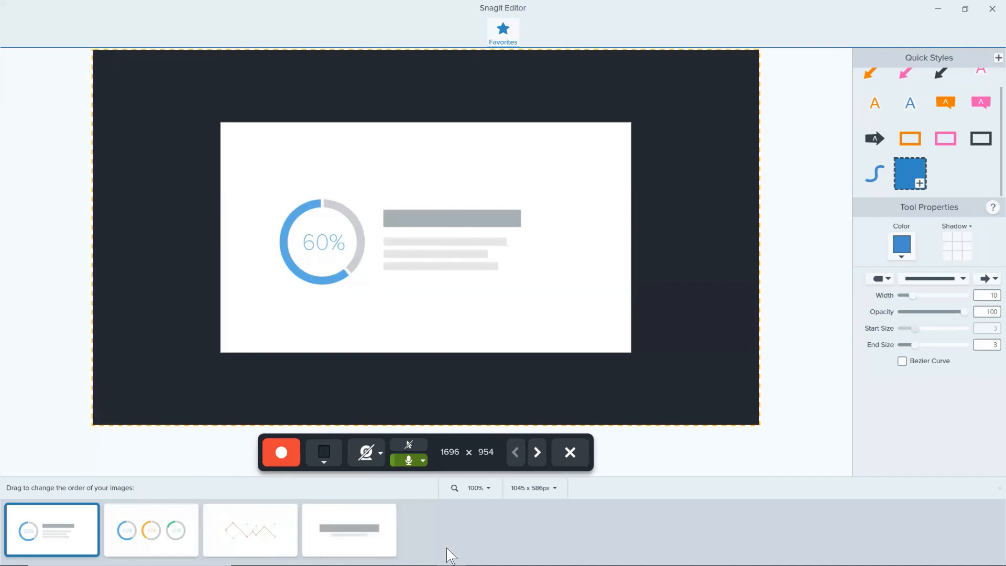
left_click_drag(377, 529, 42, 524)
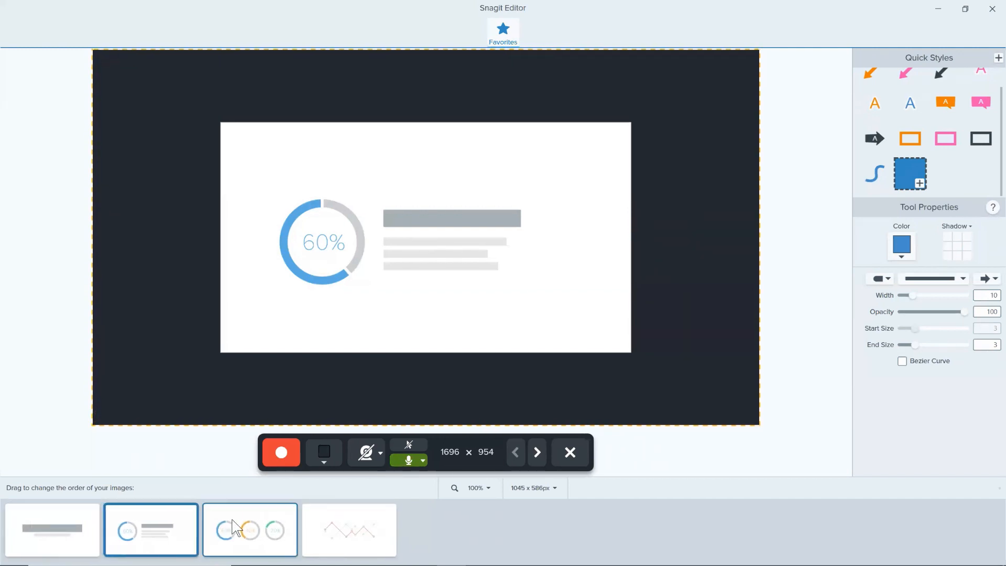
left_click_drag(346, 526, 139, 530)
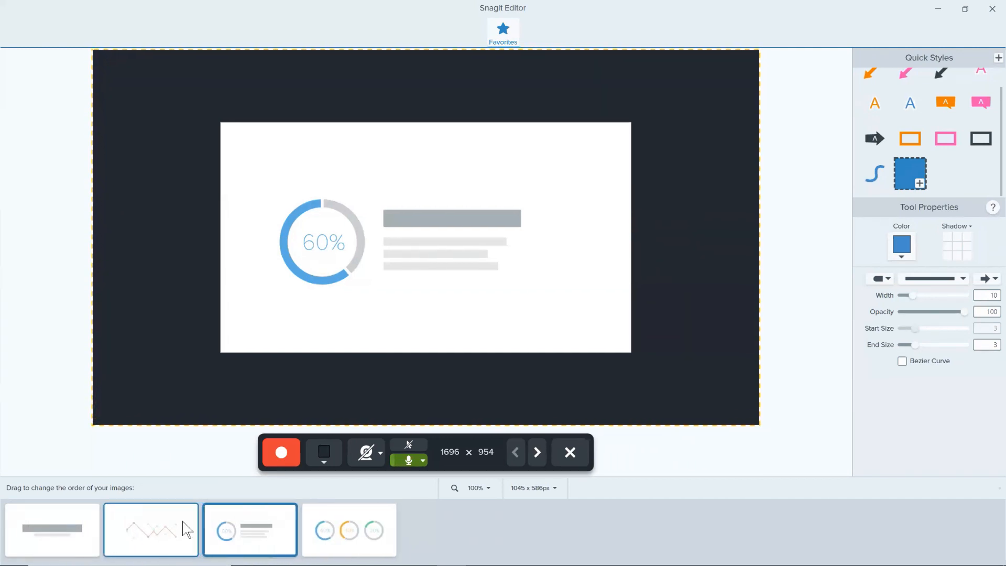
left_click_drag(251, 537, 353, 544)
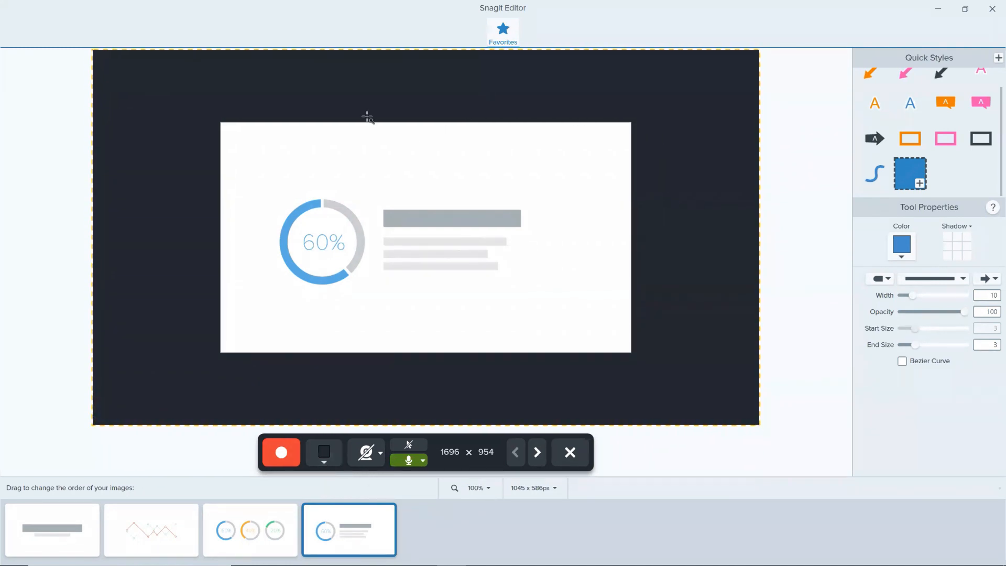
Step: Set the video's background color to the blue sampled from the 60% ring with the eyedropper
left_click(324, 463)
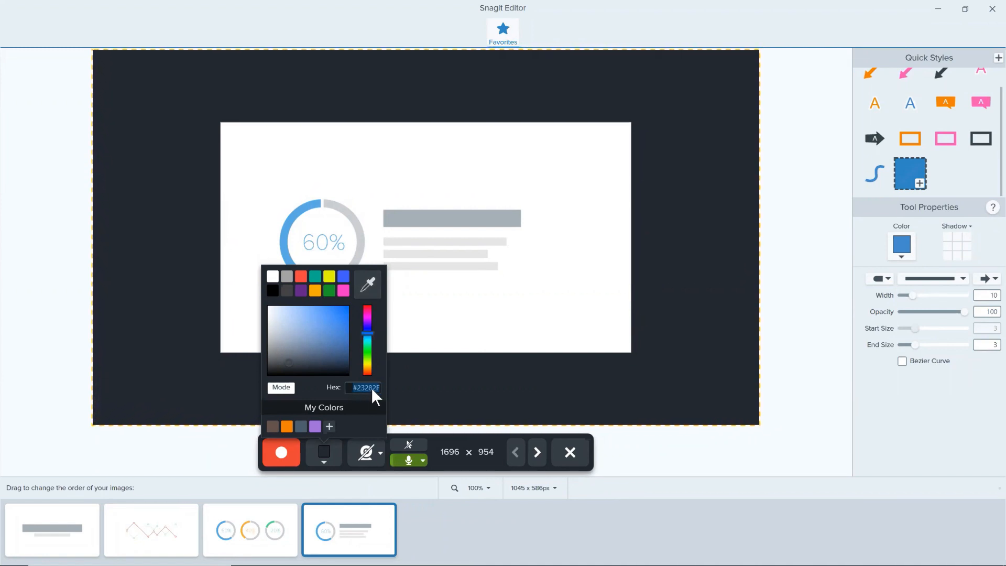
left_click(370, 287)
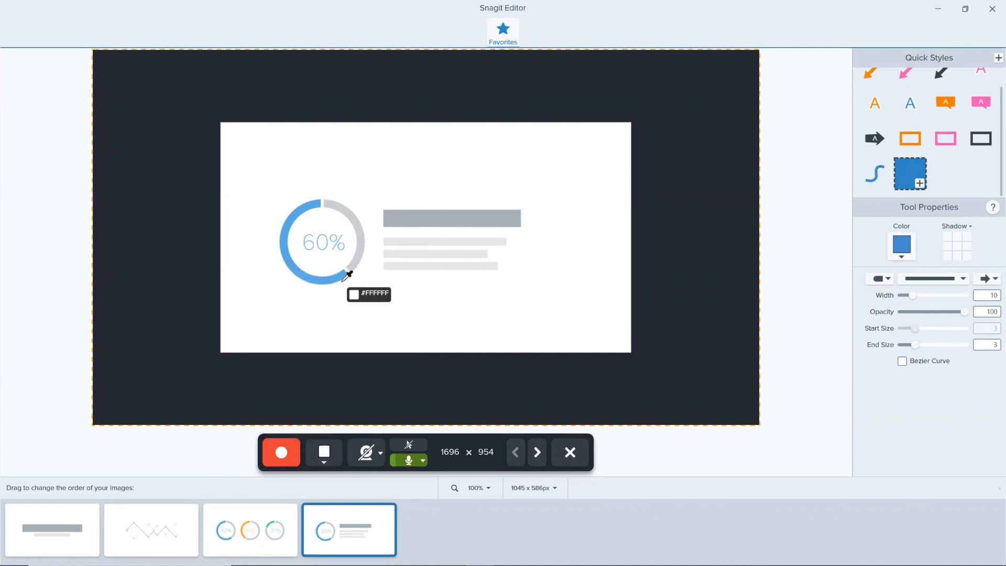
left_click(316, 271)
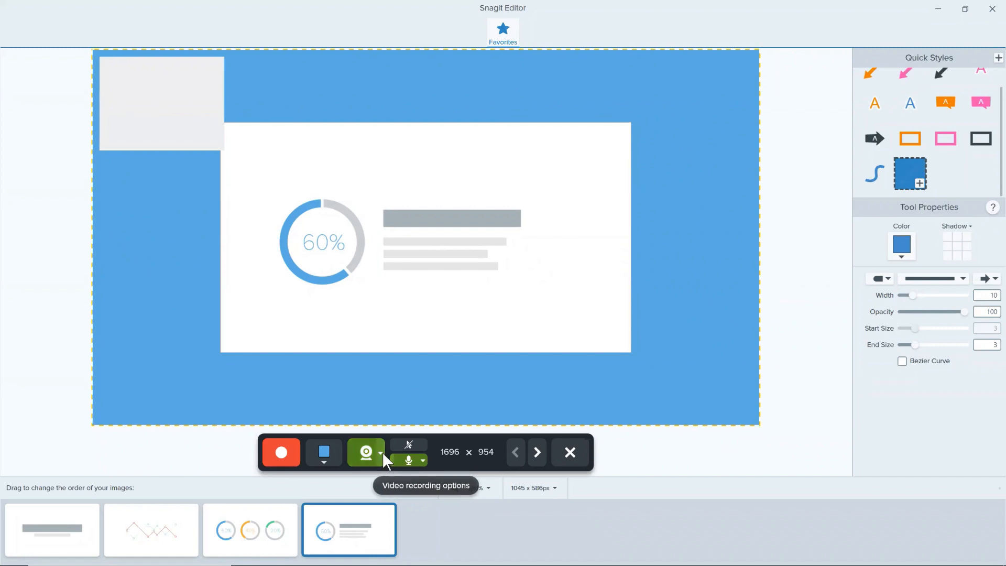
Step: Turn on the webcam with HD Webcam C615 as its device and review the picture-in-picture and aspect ratio options
left_click(379, 453)
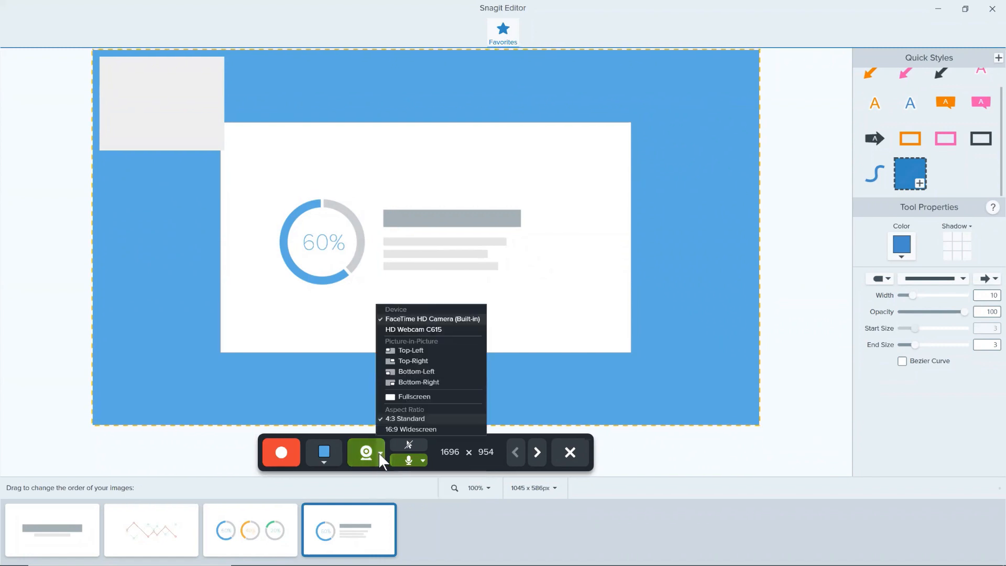
left_click(435, 329)
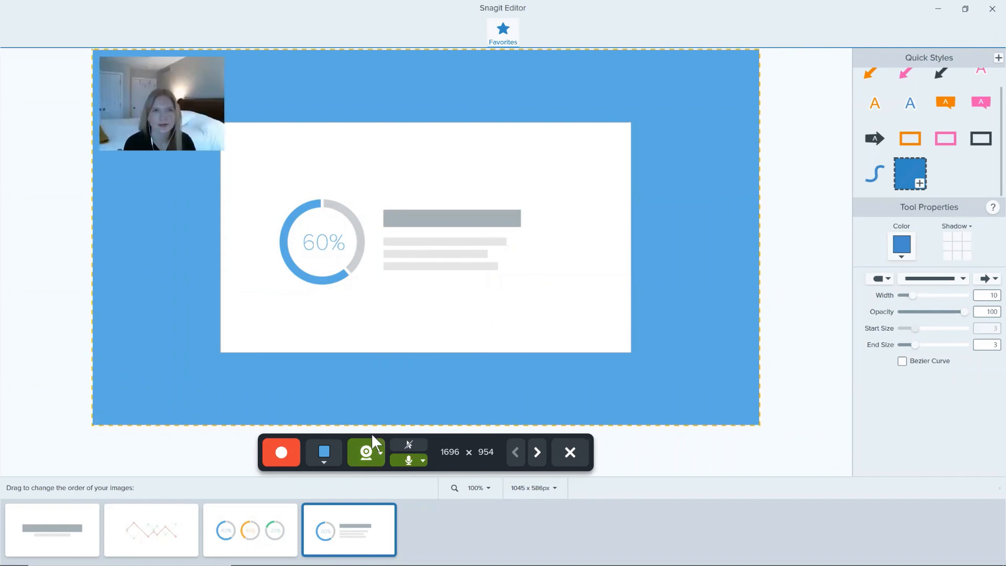
left_click(380, 452)
left_click(379, 452)
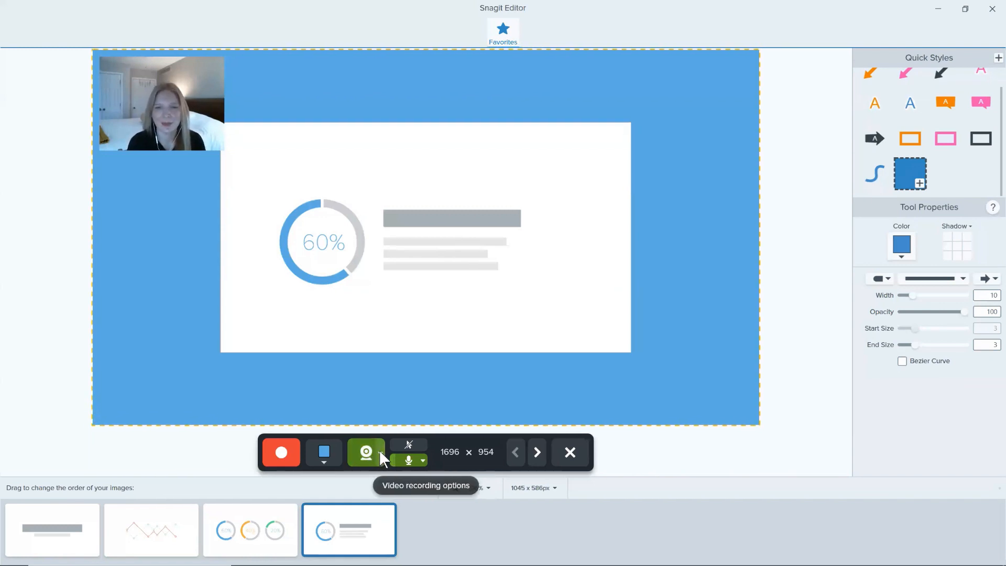
left_click(381, 456)
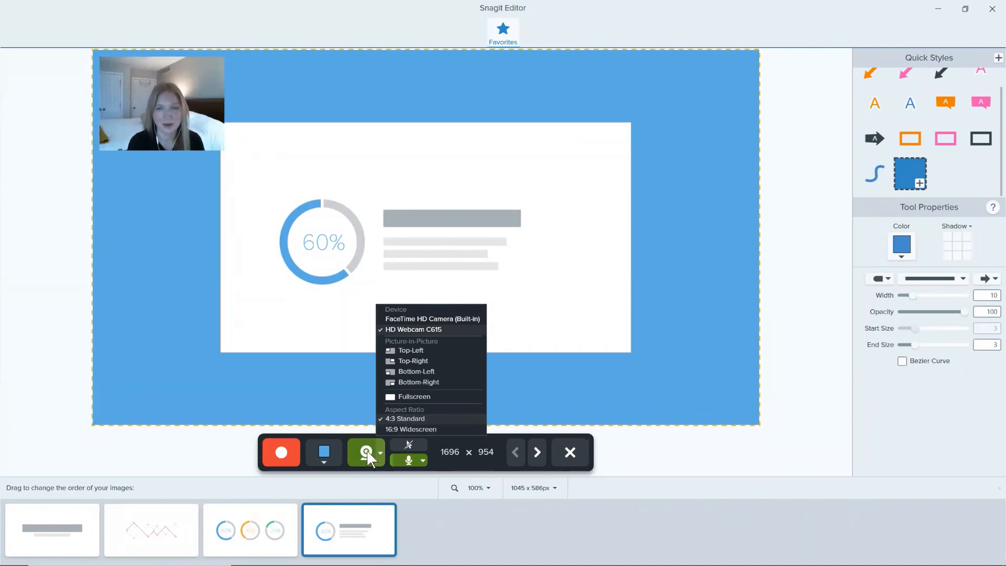
left_click(387, 472)
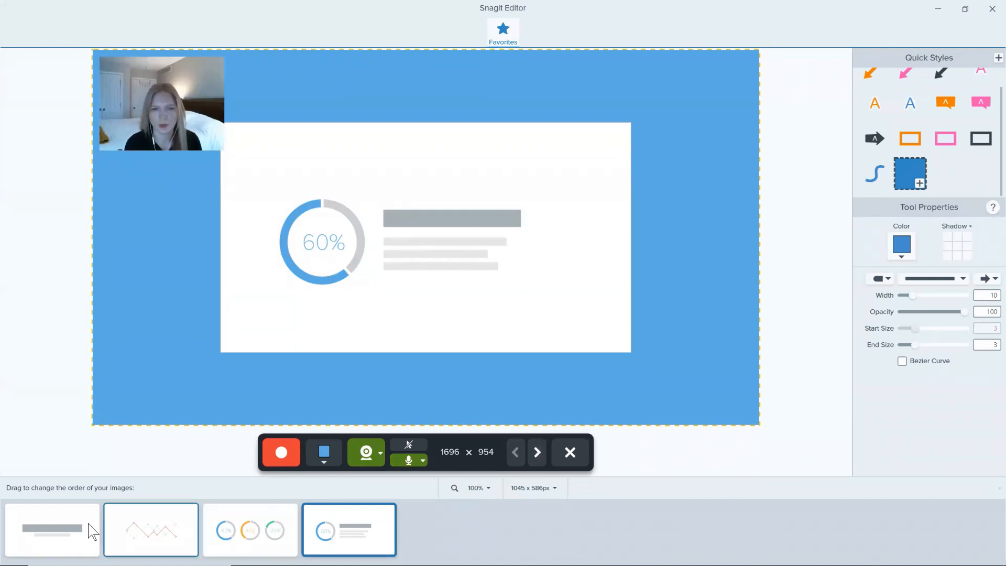
Step: Preview the image sequence from the title slide, stepping forward and back through the slides
left_click(82, 531)
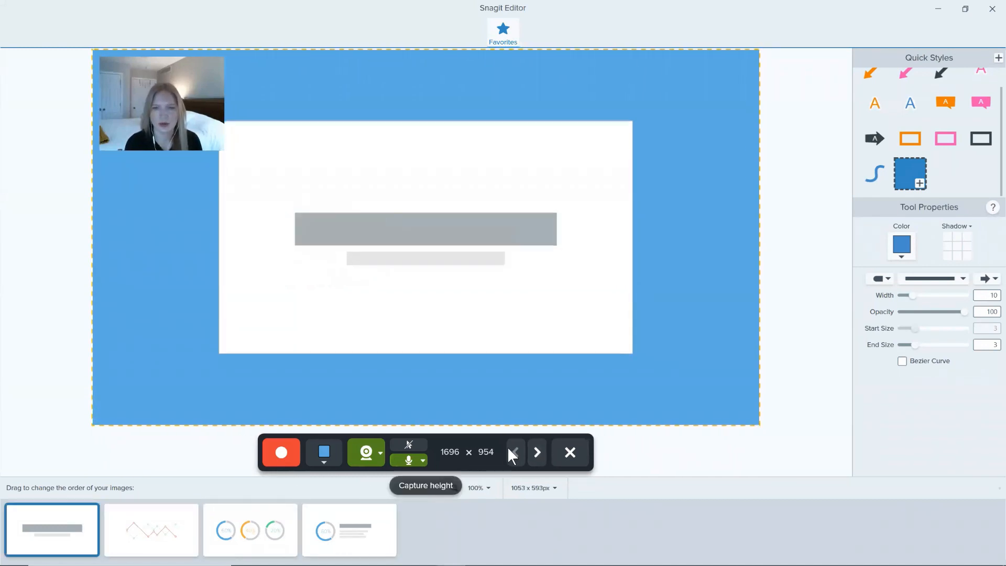
left_click(535, 453)
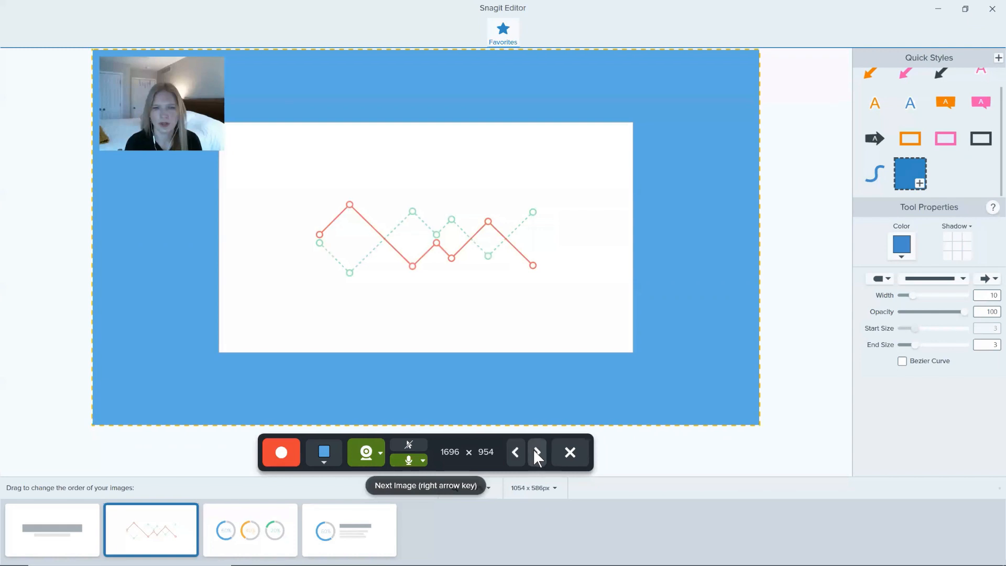
left_click(534, 452)
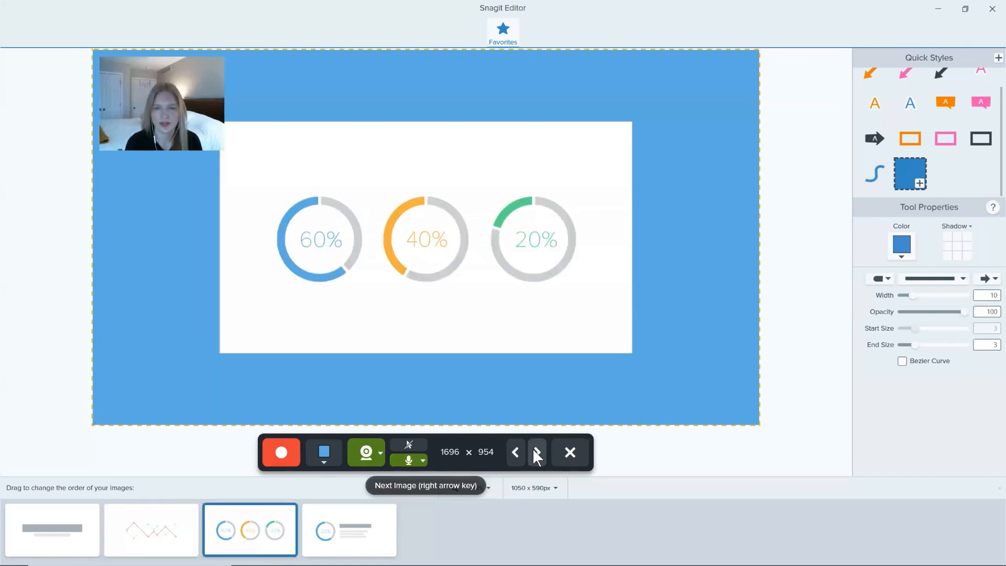
left_click(534, 452)
left_click(519, 451)
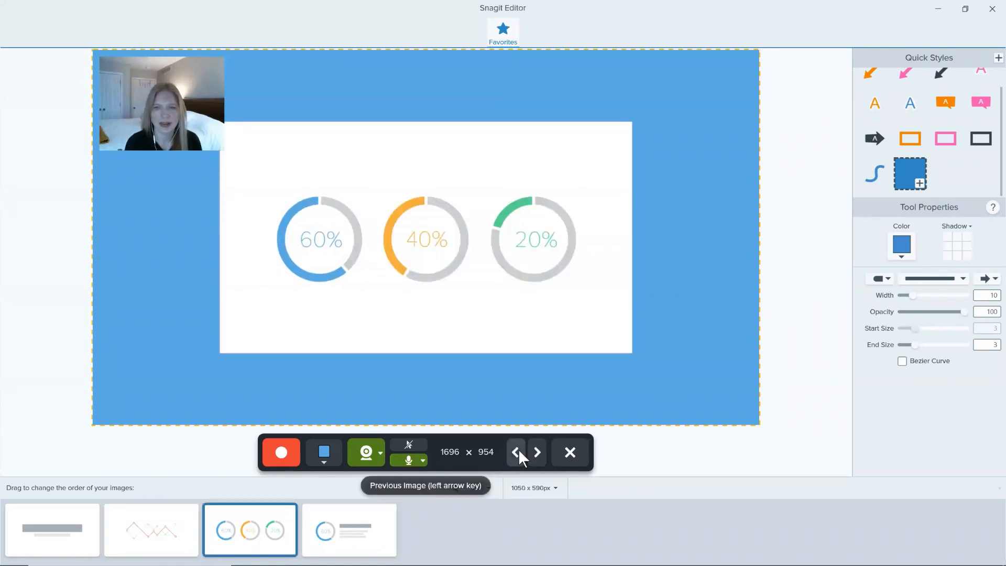
left_click(518, 452)
left_click_drag(383, 526, 326, 534)
left_click(326, 534)
left_click(274, 539)
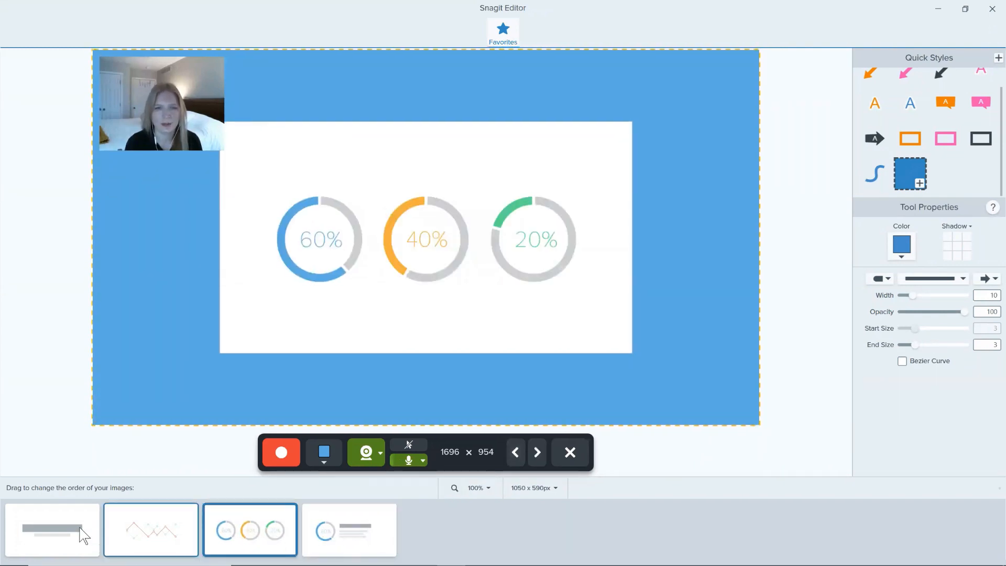
Step: Start recording the video from the title slide and advance to the line chart image
left_click(84, 536)
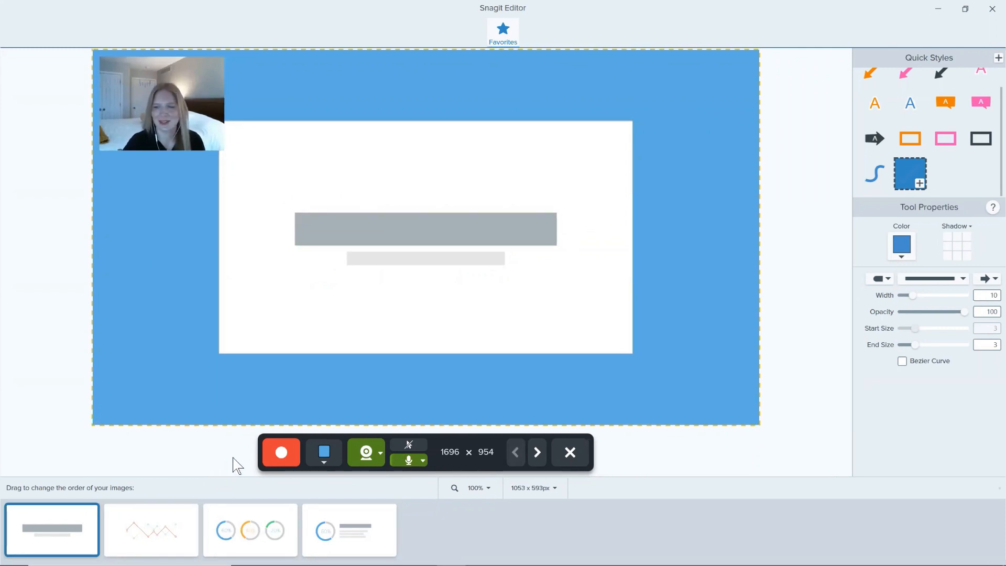
left_click(272, 454)
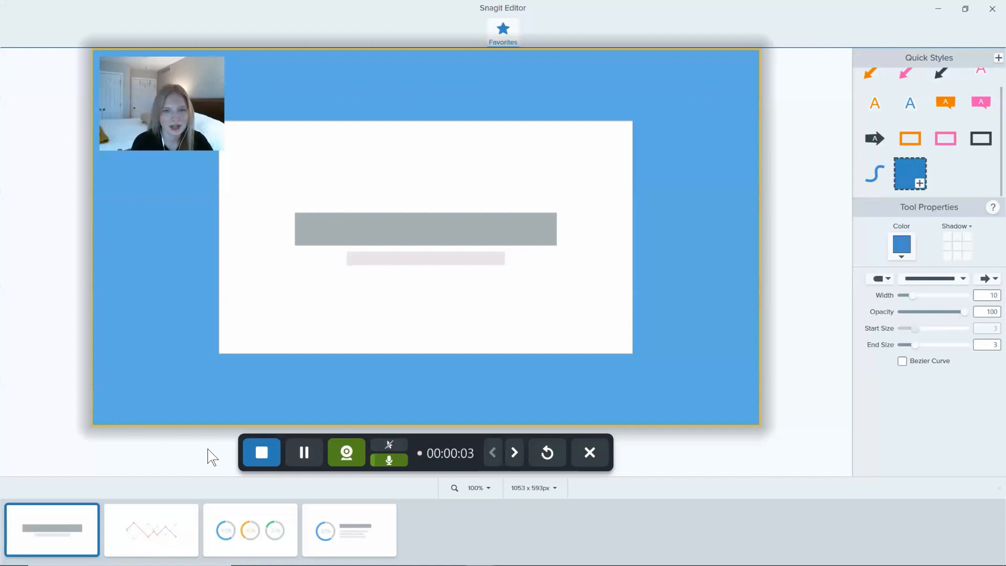
left_click(514, 458)
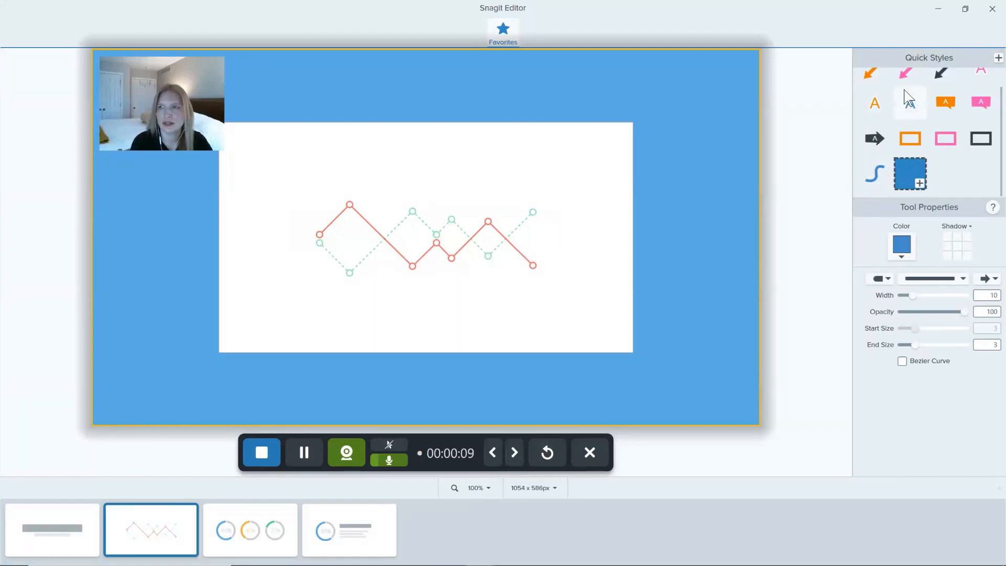
Step: Draw a pink arrow pointing down at the last green point of the line chart and an orange arrow beside the first red peak
left_click(905, 79)
left_click_drag(524, 147, 533, 212)
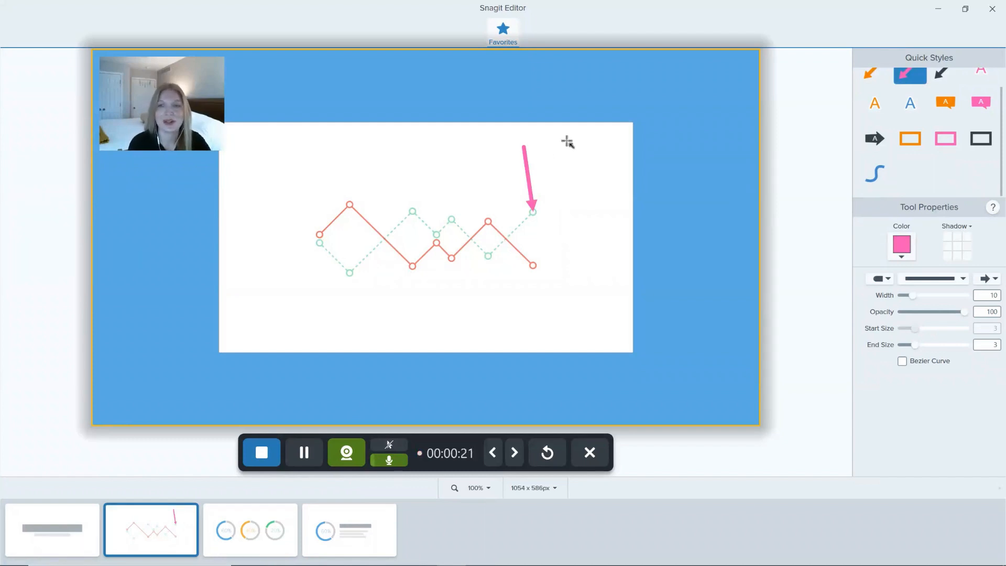
scroll(904, 90, "up", 1)
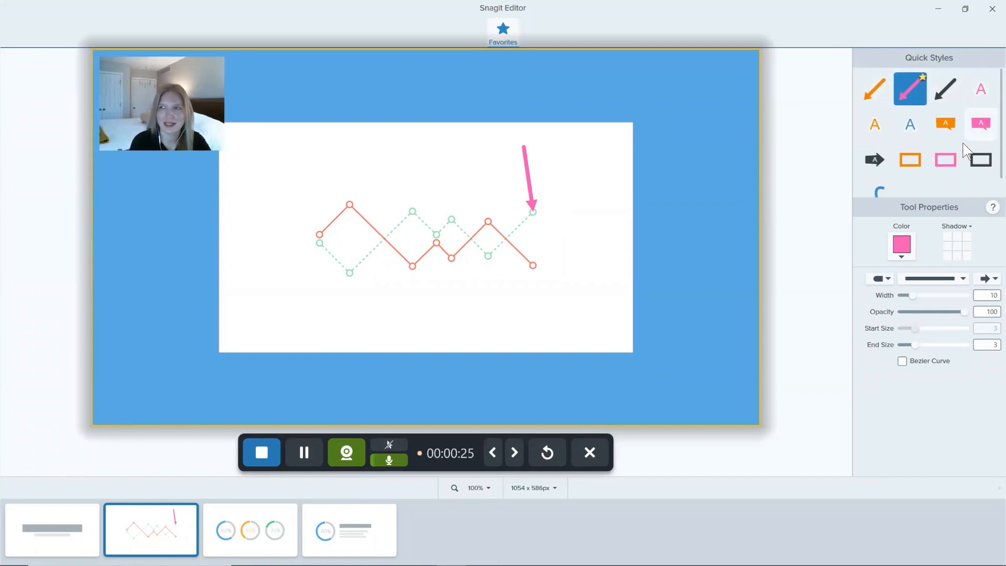
left_click(885, 96)
left_click_drag(402, 155, 378, 195)
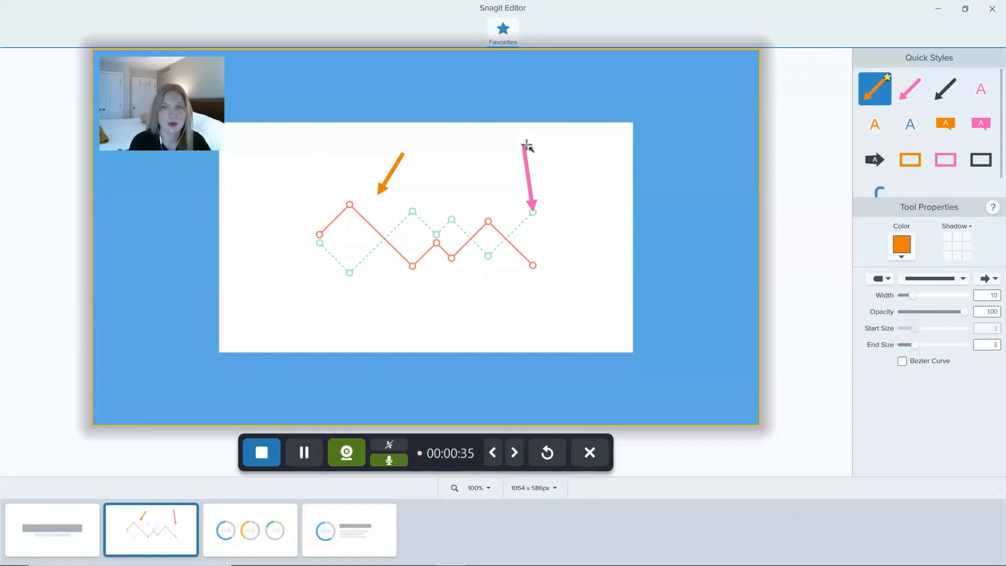
Step: Delete the pink arrow and the orange arrow from the line chart image while the recording runs
left_click(527, 181)
key("Delete")
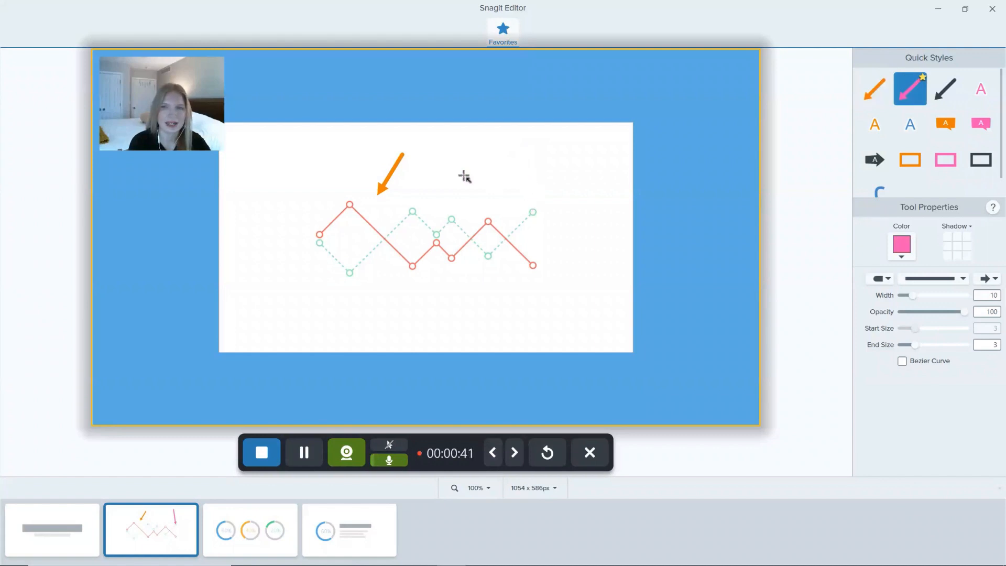
left_click(398, 169)
key("Delete")
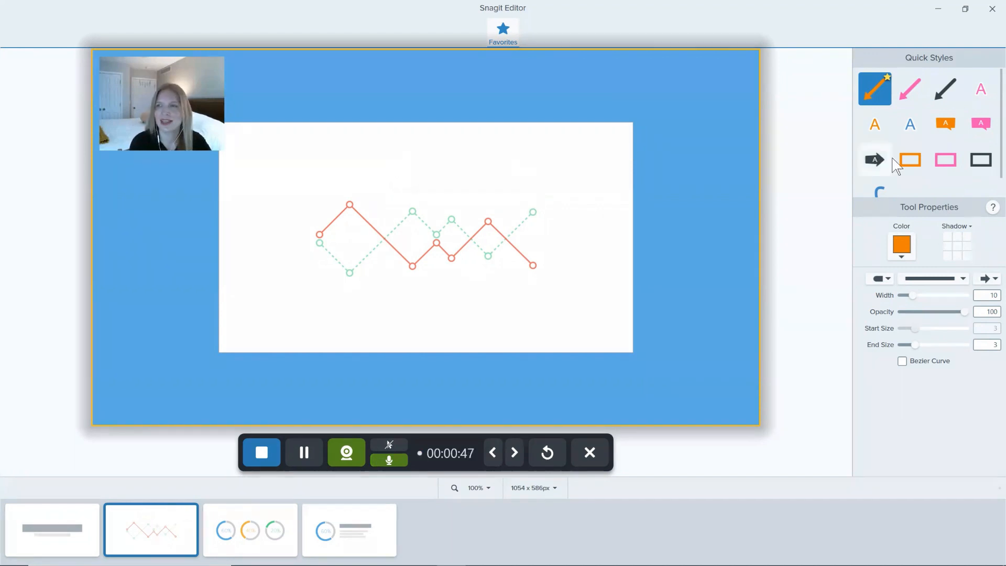
Step: Advance to the ring charts image and draw a blue freehand circle around the 20% ring
left_click(514, 441)
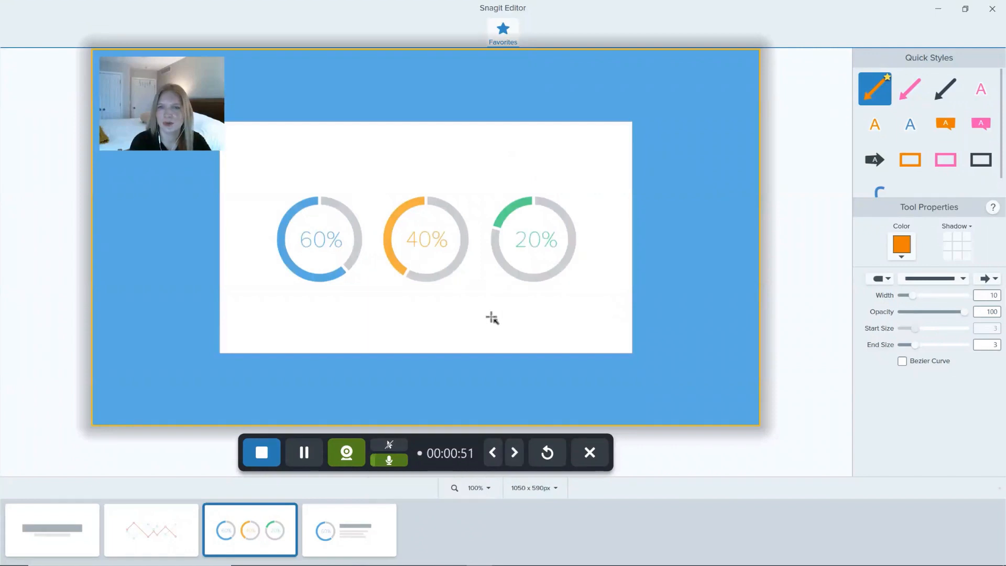
left_click(883, 189)
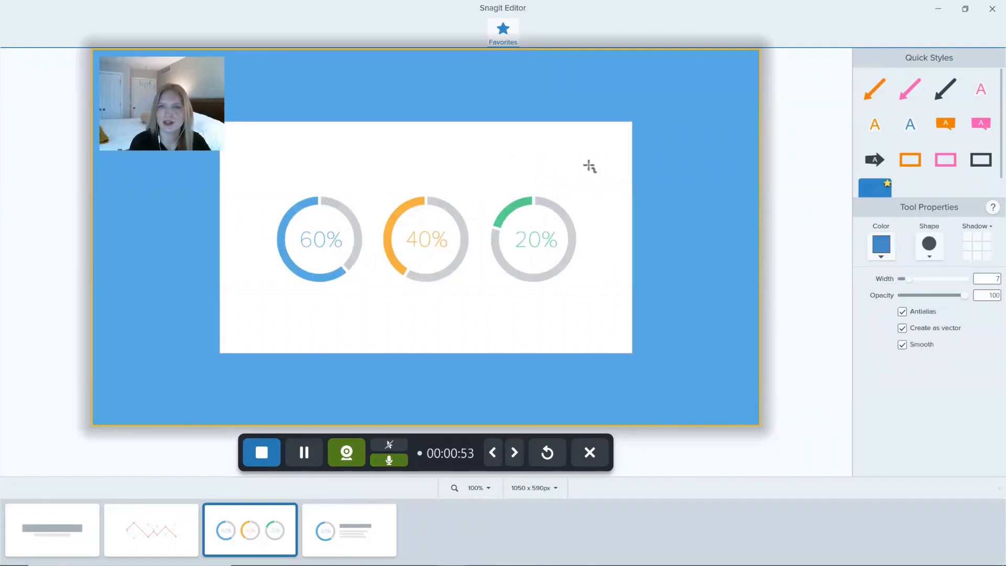
mouse_move(518, 177)
left_mouse_down()
mouse_move(584, 210)
mouse_move(552, 294)
mouse_move(501, 296)
mouse_move(490, 186)
mouse_move(525, 175)
left_mouse_up()
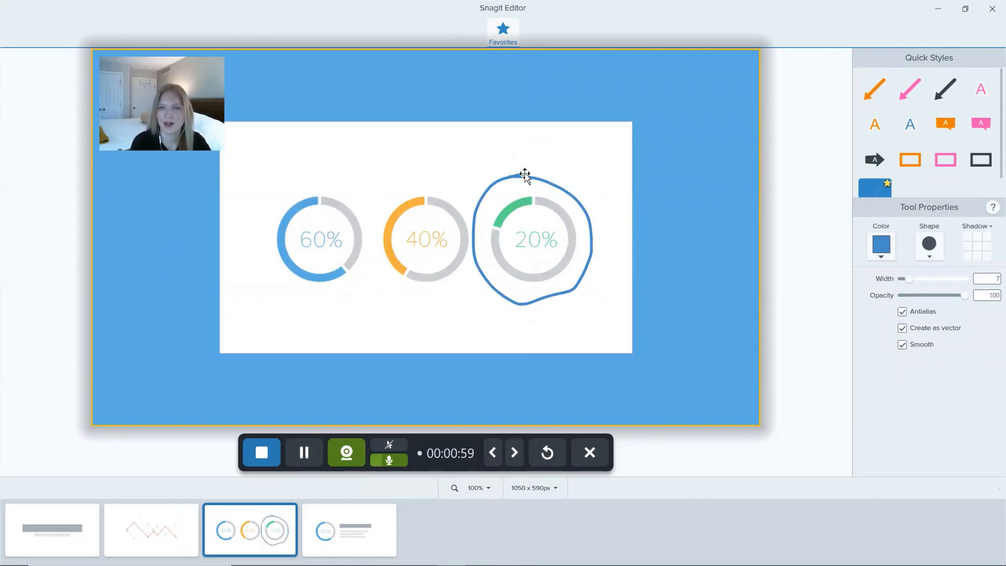
Step: Pause and resume the recording, and stop it to finish the video
left_click(306, 449)
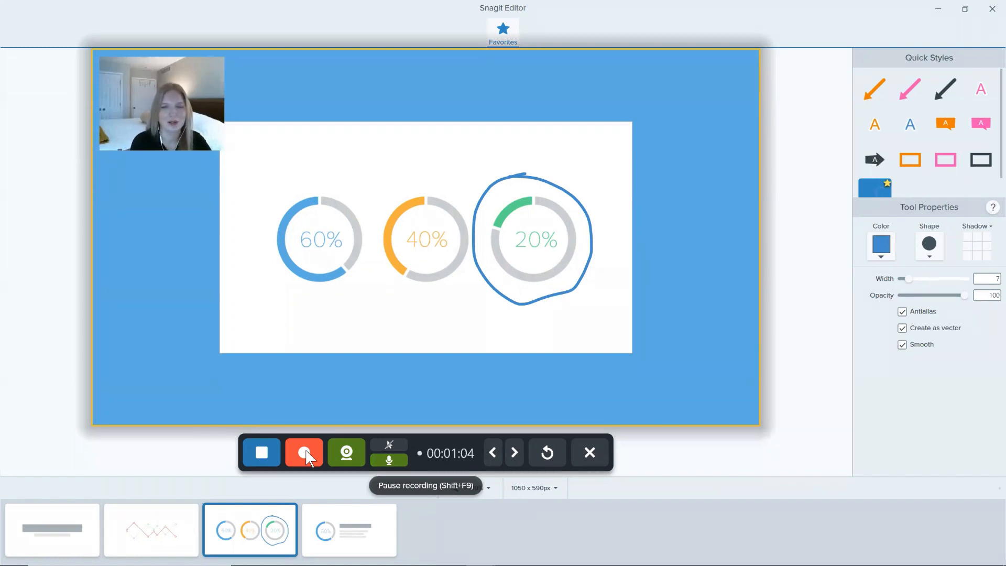
left_click(305, 450)
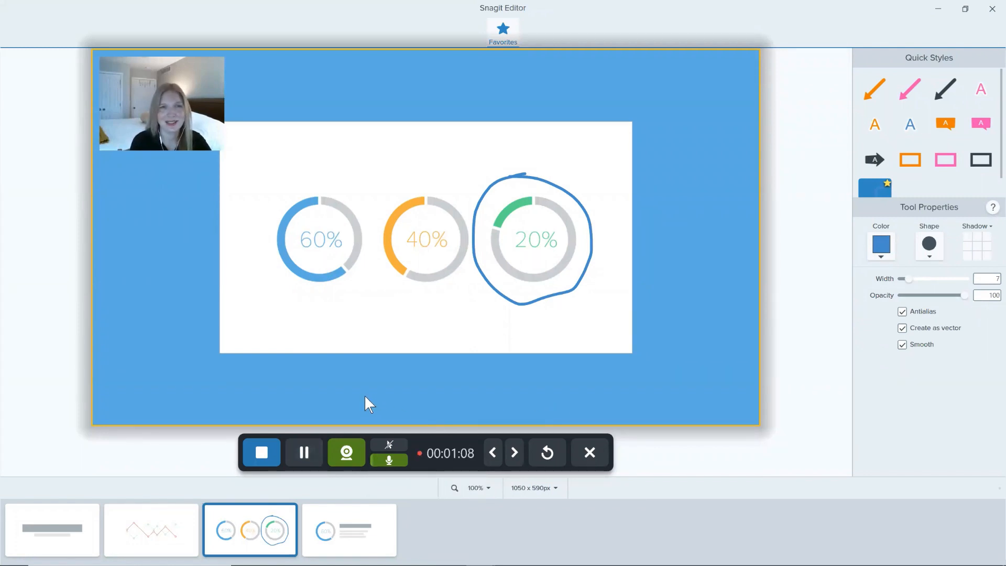
left_click(267, 440)
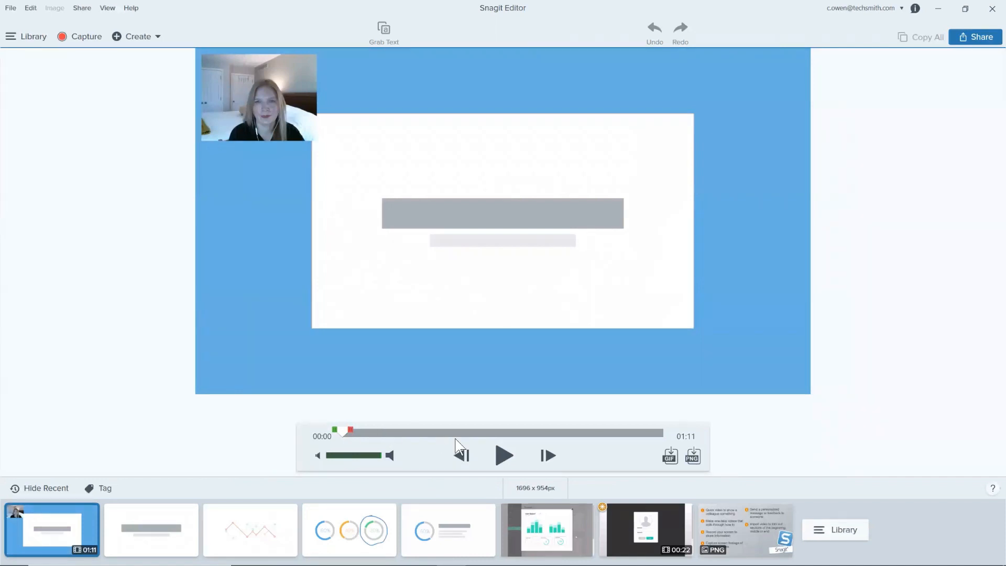
Step: Scrub through the recorded video to the annotated line chart section and play a short part of it
left_click(383, 433)
left_click_drag(383, 433, 526, 435)
left_click(505, 457)
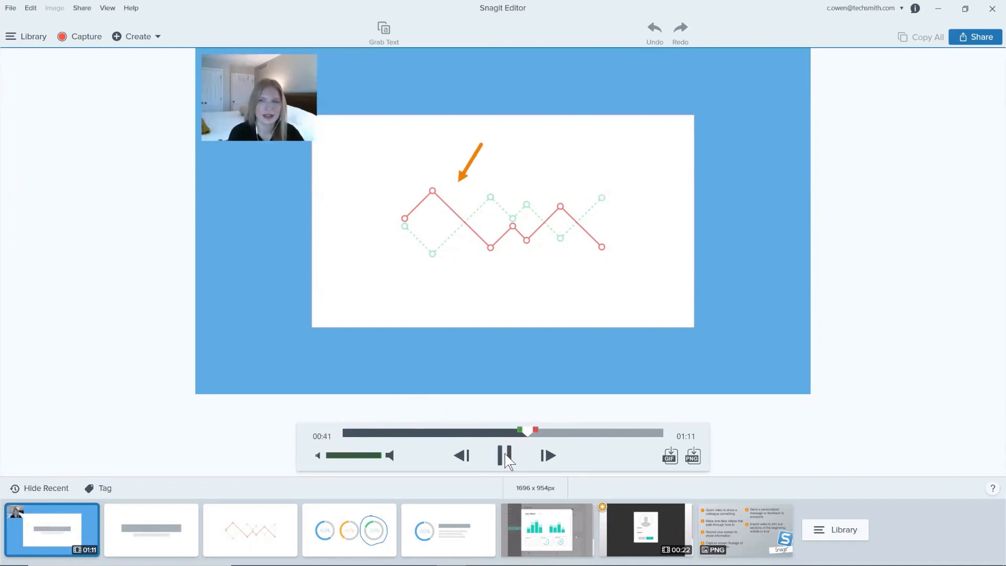
left_click(505, 457)
Step: Cut the section from about 00:11 to 00:36 out of the recorded video
mouse_move(531, 431)
left_mouse_down()
mouse_move(403, 439)
mouse_move(514, 432)
left_mouse_up()
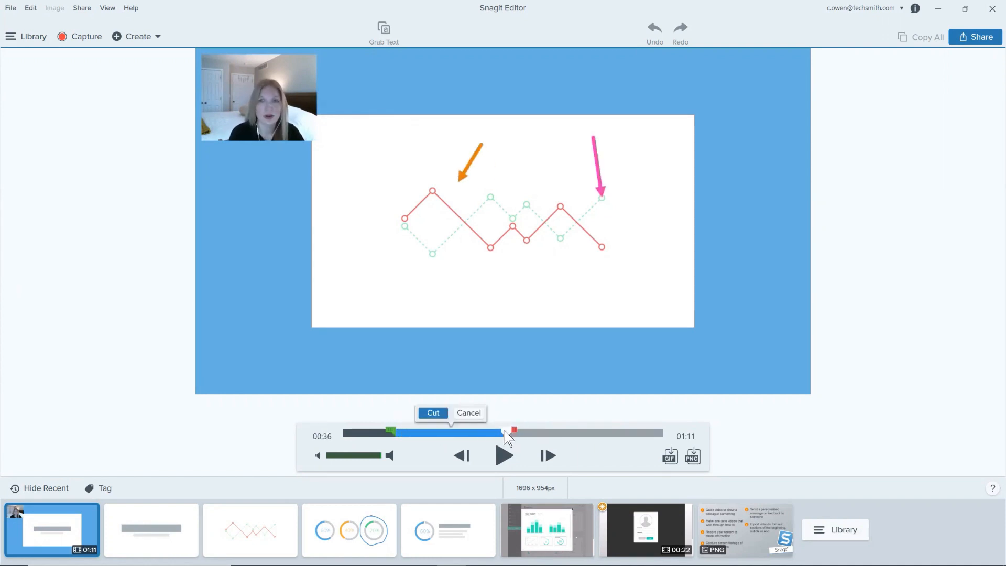
left_click(441, 414)
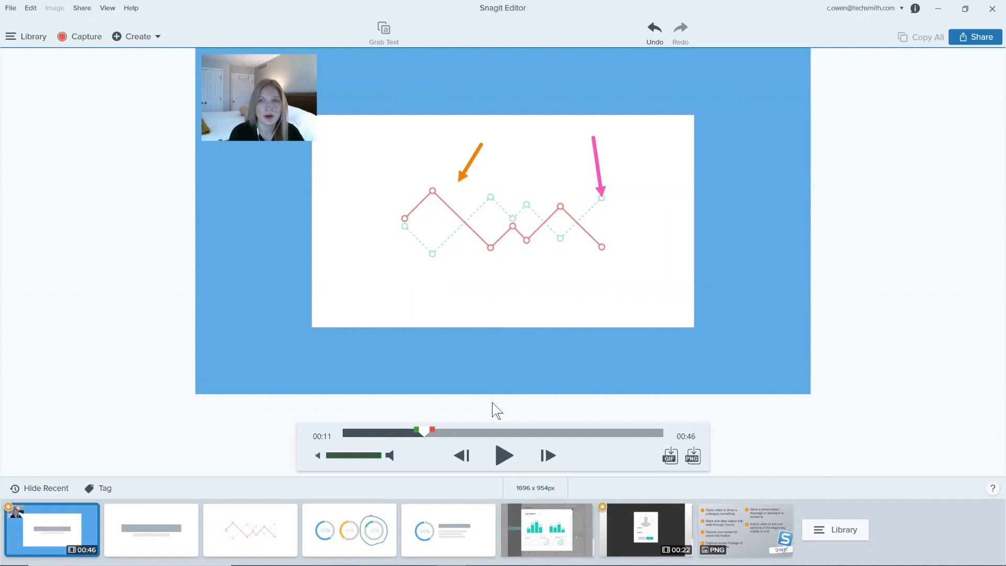
Step: Play the recorded video in short stretches from about 00:11 to 00:22 to find the next section to cut
left_click(504, 456)
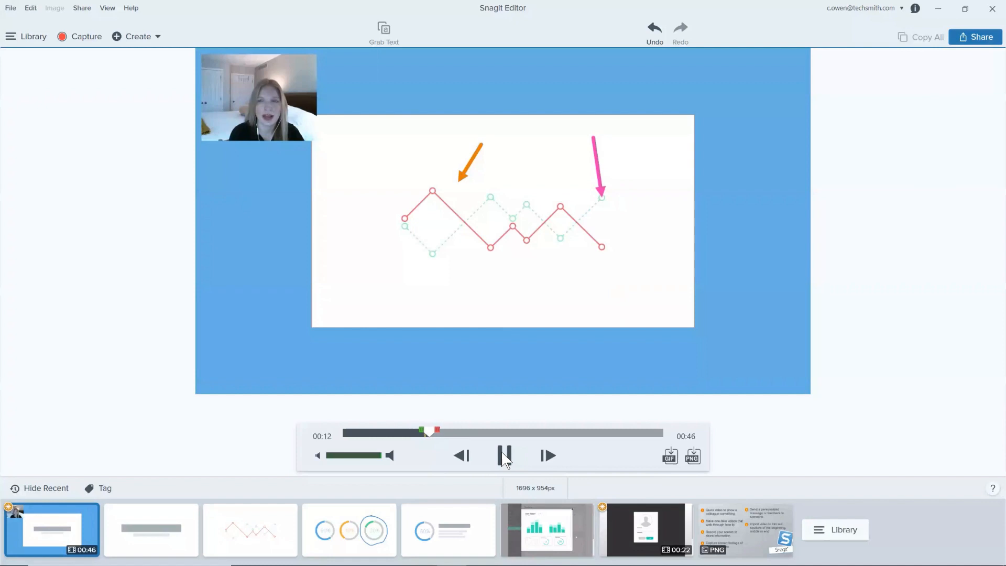
left_click(504, 457)
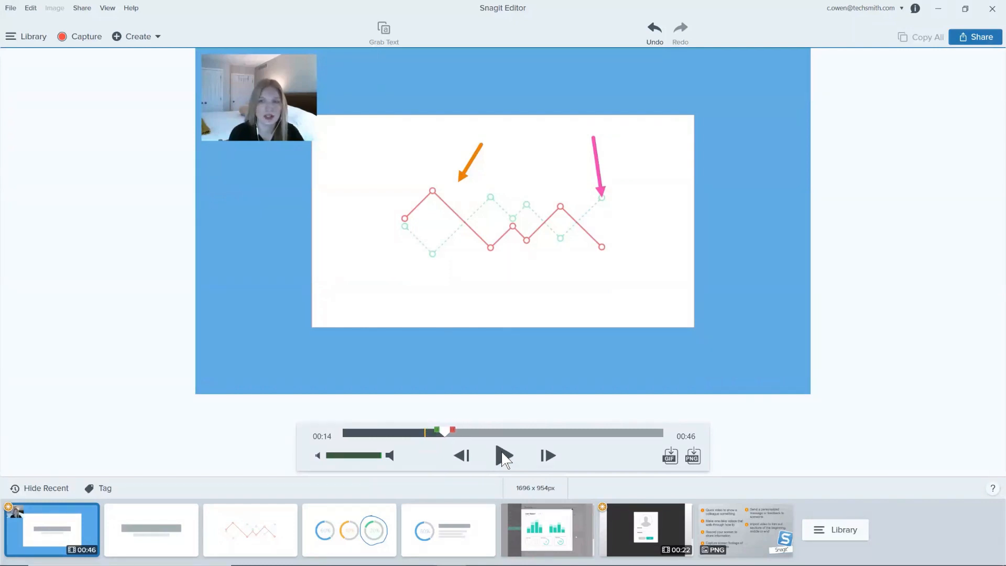
left_click(503, 456)
left_click(505, 456)
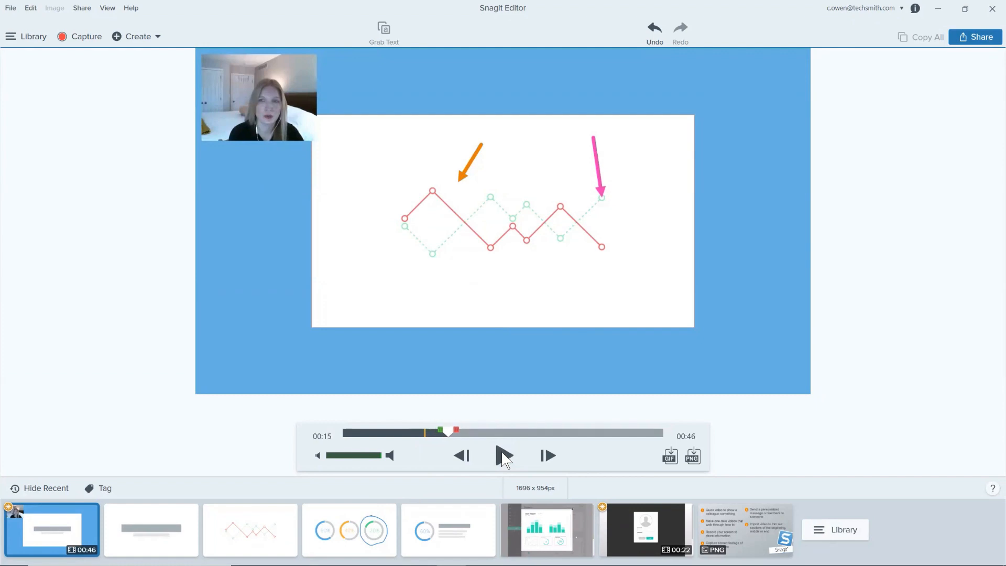
left_click(504, 457)
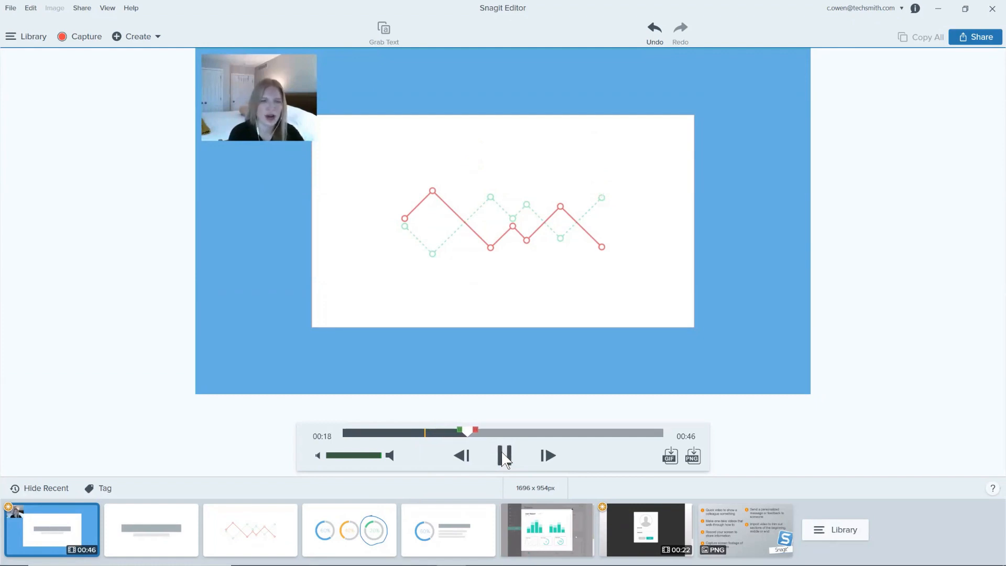
left_click(503, 457)
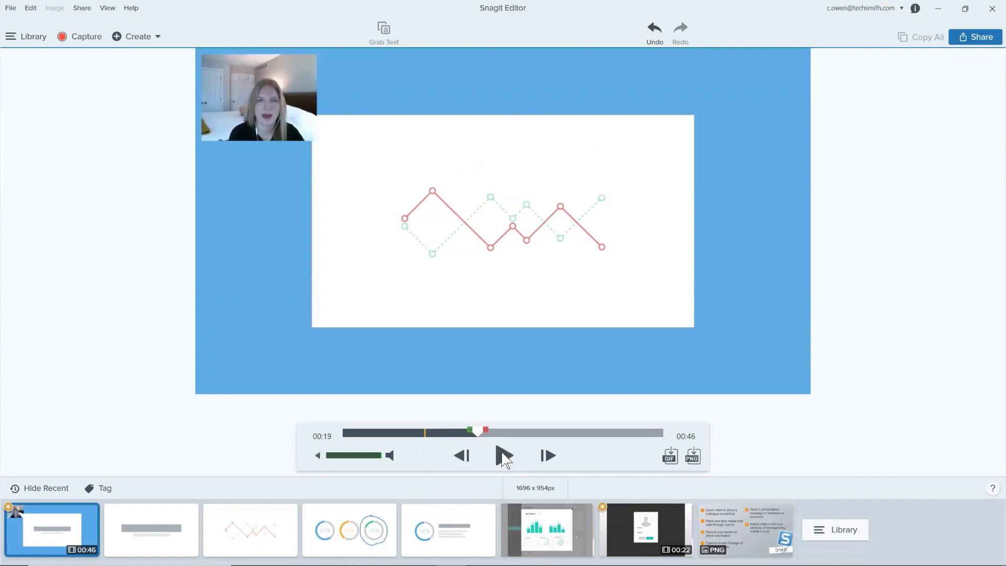
left_click(505, 457)
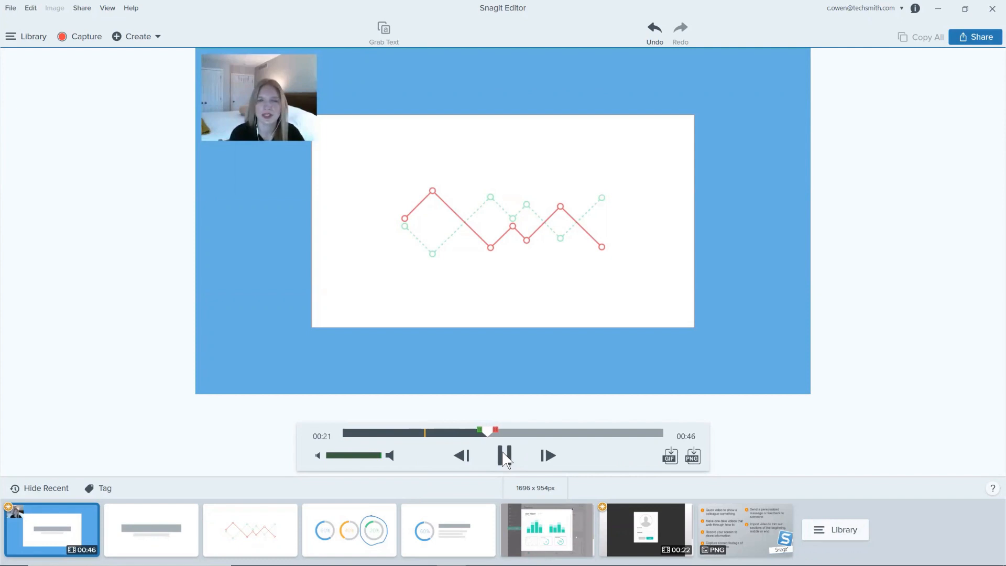
left_click(503, 457)
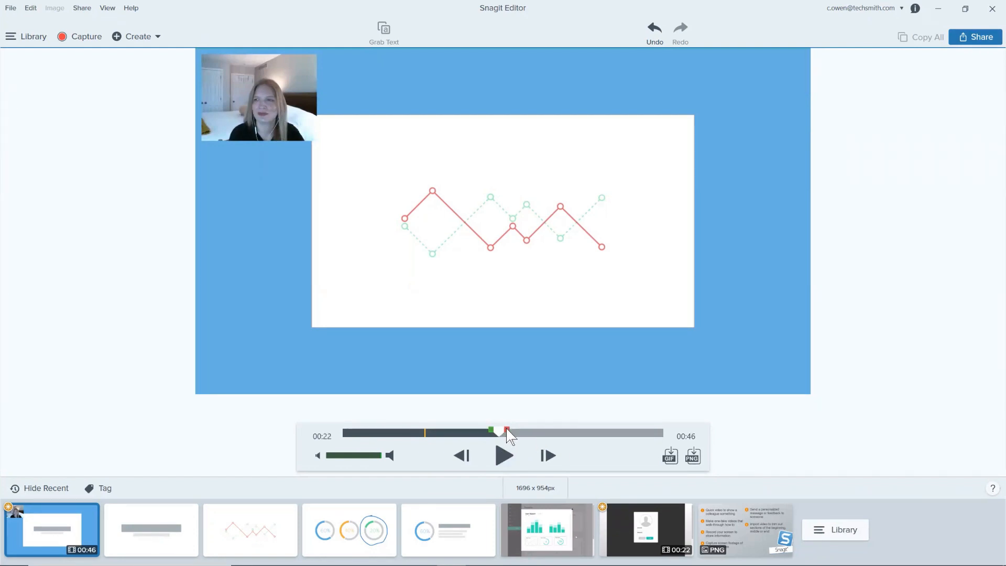
Step: Select the section of the video from about 00:22 to 00:29 for cutting and preview it from its start
left_click_drag(507, 429, 552, 432)
left_click(506, 455)
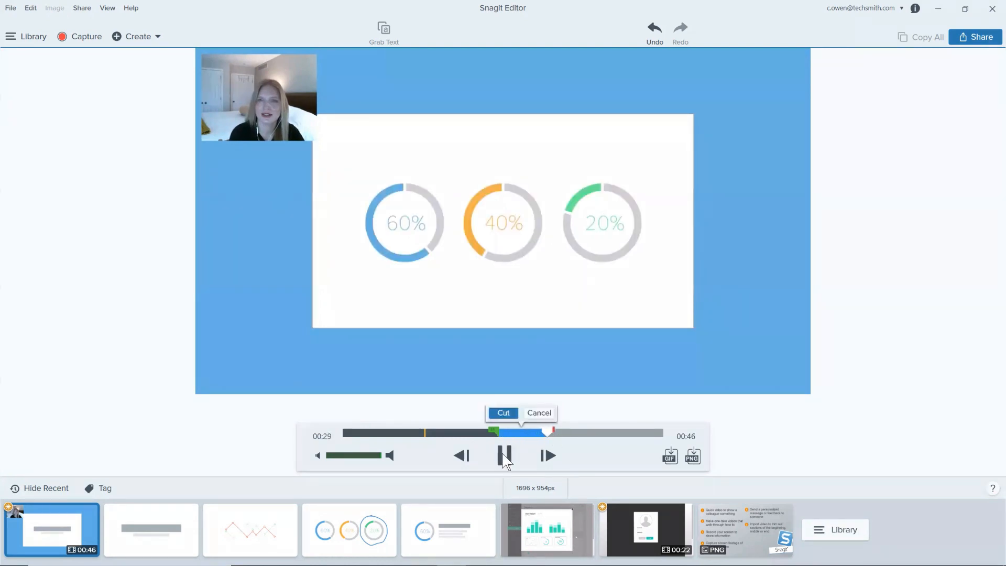
left_click_drag(550, 433, 509, 433)
left_click(504, 431)
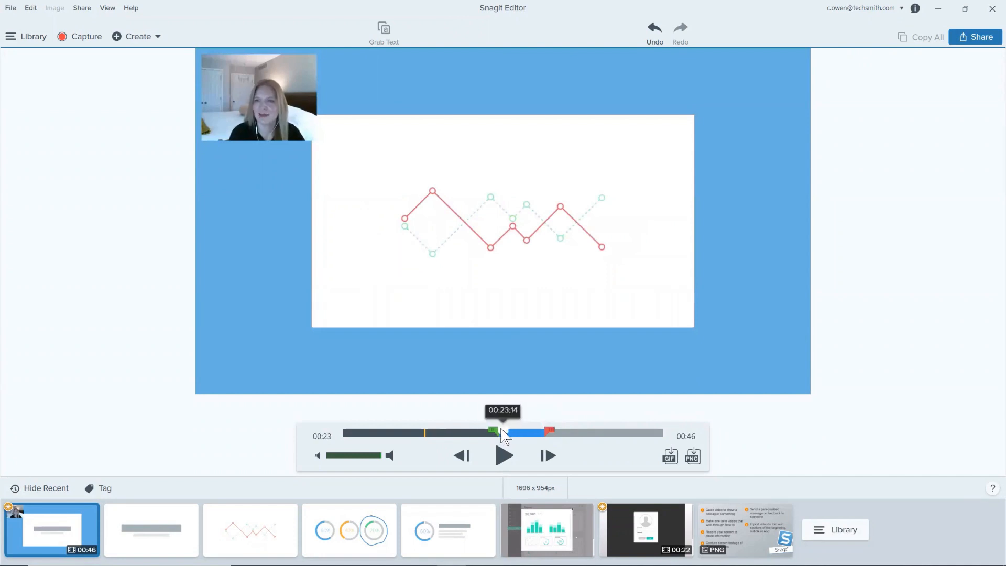
left_click_drag(503, 432, 503, 431)
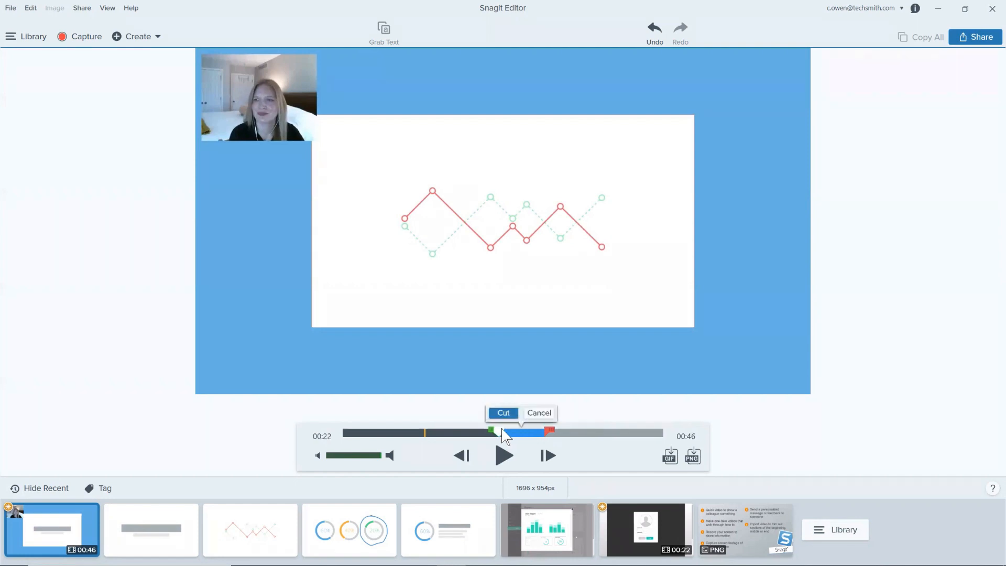
left_click(505, 459)
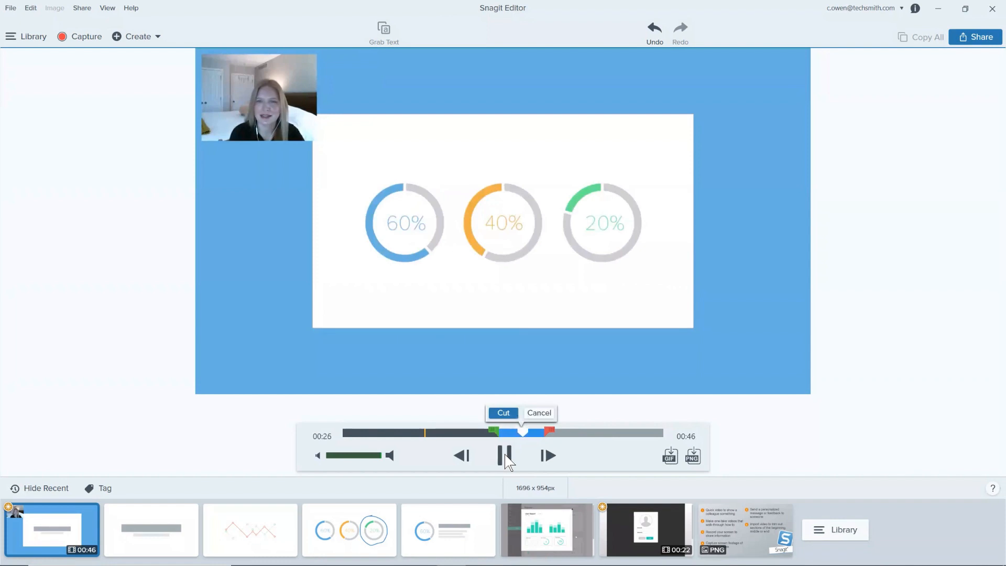
left_click(505, 456)
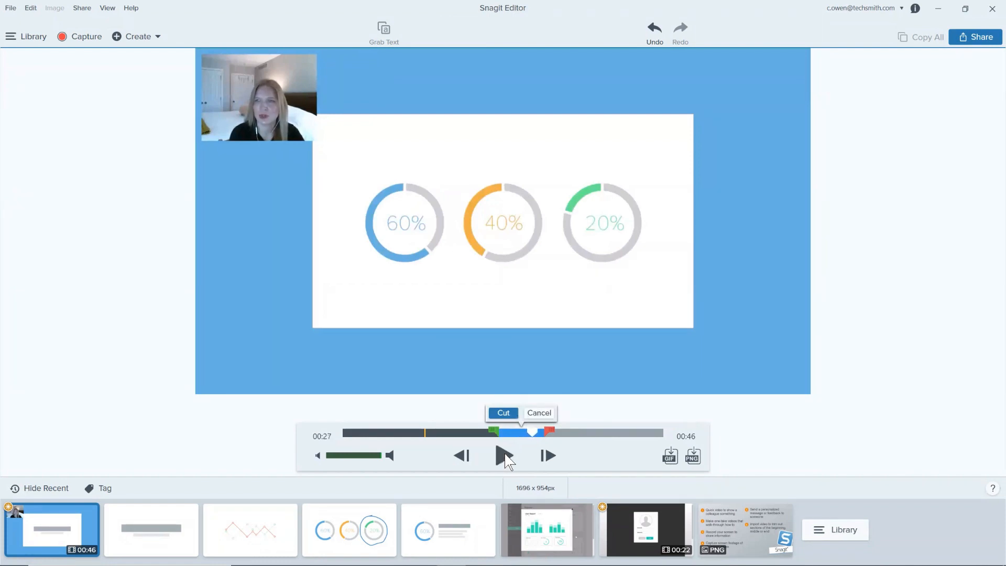
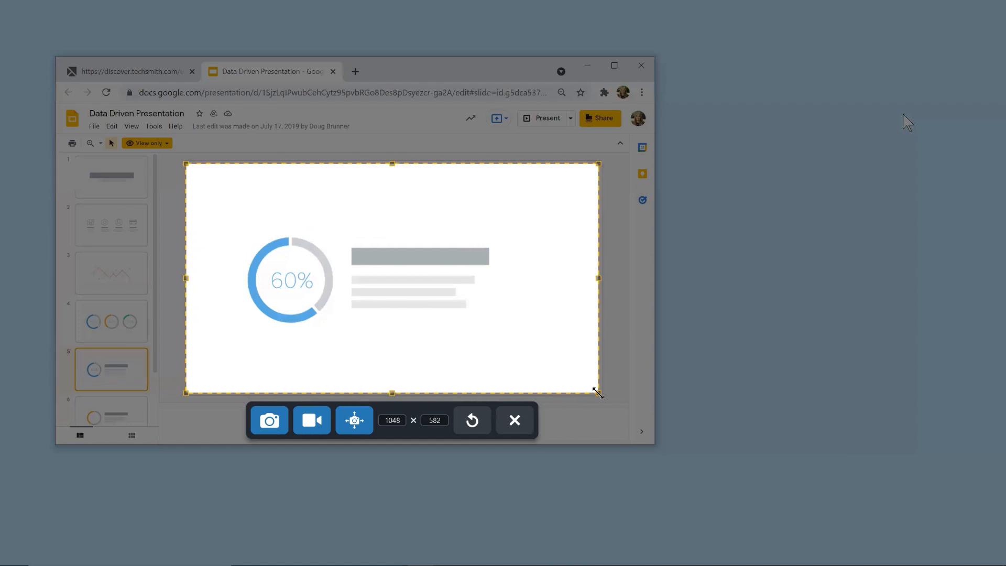
Step: Cancel the region capture of the 60% slide and dismiss the warning about the missing capture file
left_click(520, 426)
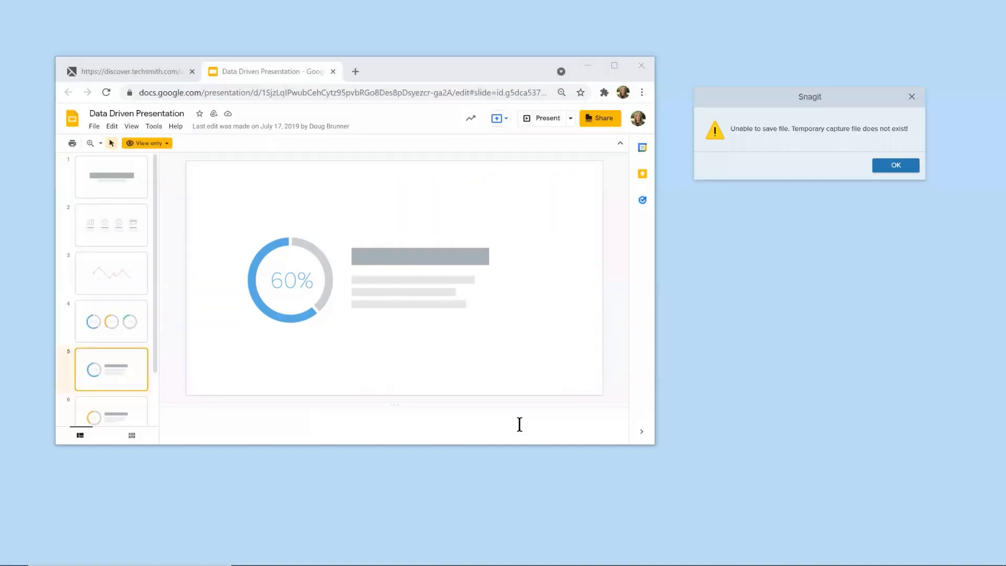
left_click(889, 166)
left_click(861, 159)
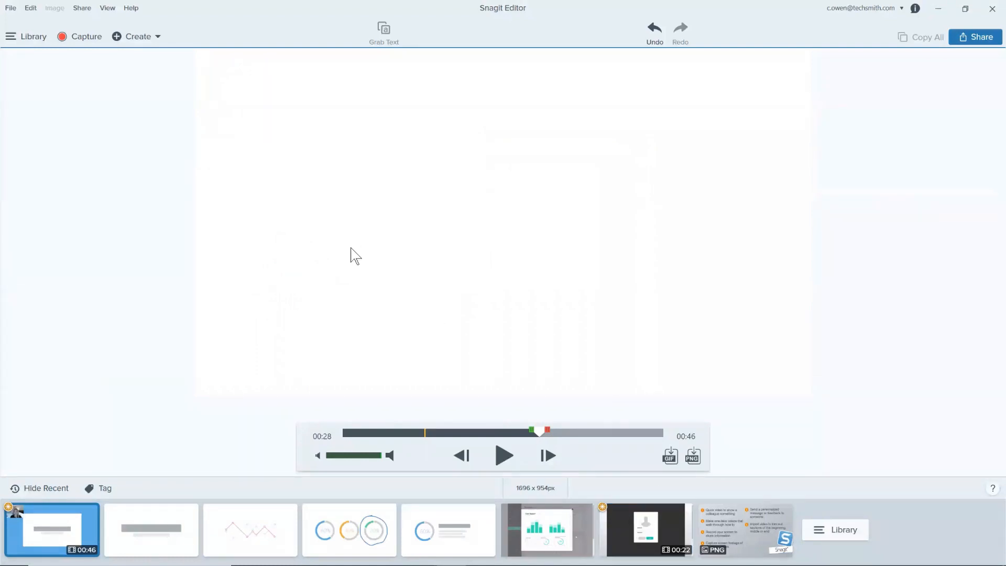
Step: Examine the save options for the recorded webcam video, including the MP4 file type, and close them without saving
left_click(18, 8)
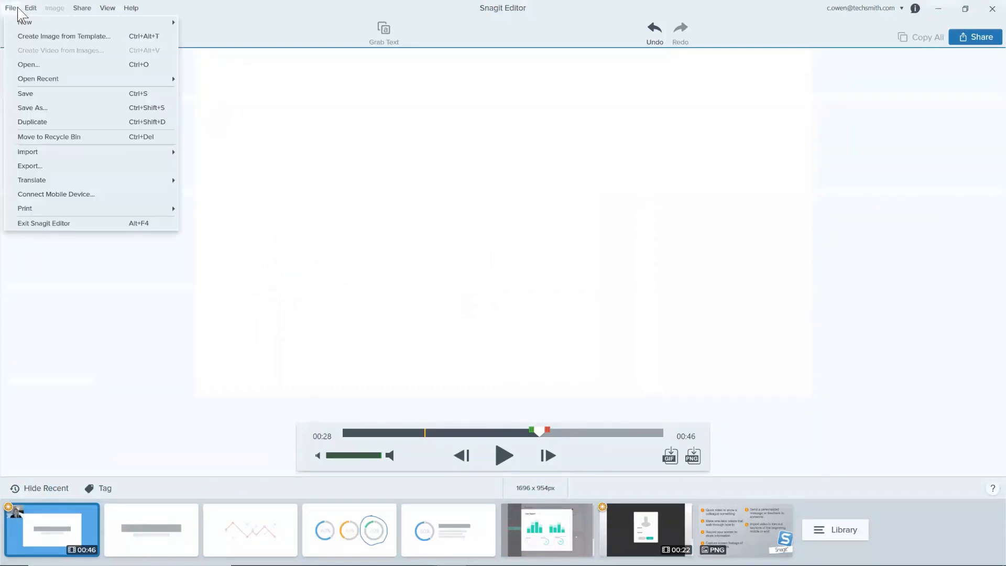
left_click(33, 91)
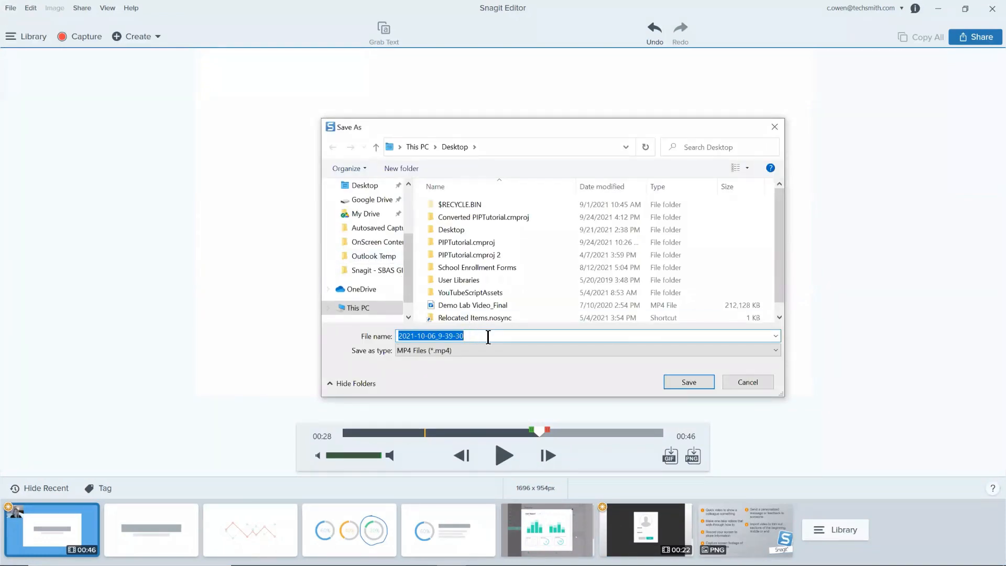
left_click(760, 384)
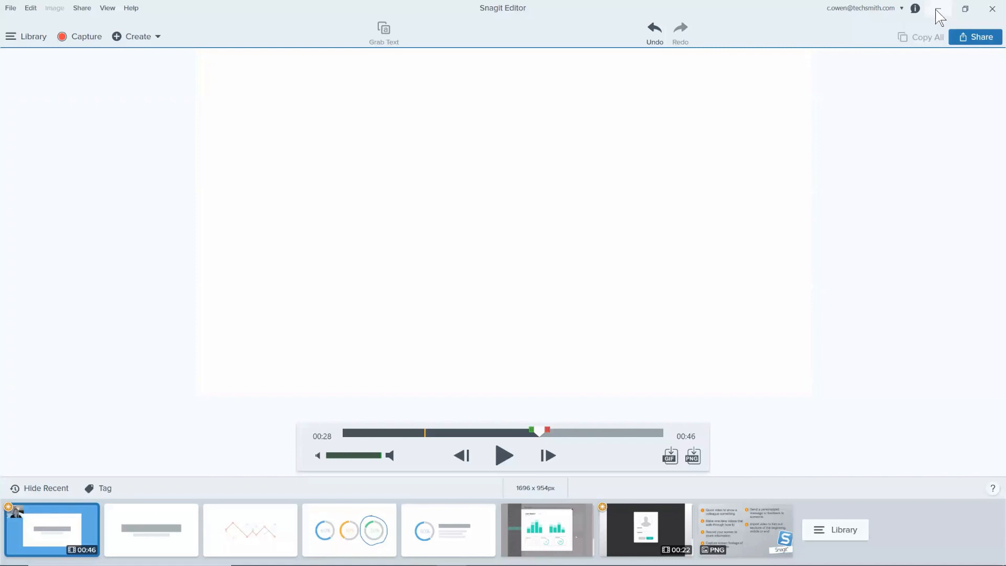
Step: Open the existing MP4 video file Wipeout from the Desktop for editing
left_click(265, 515)
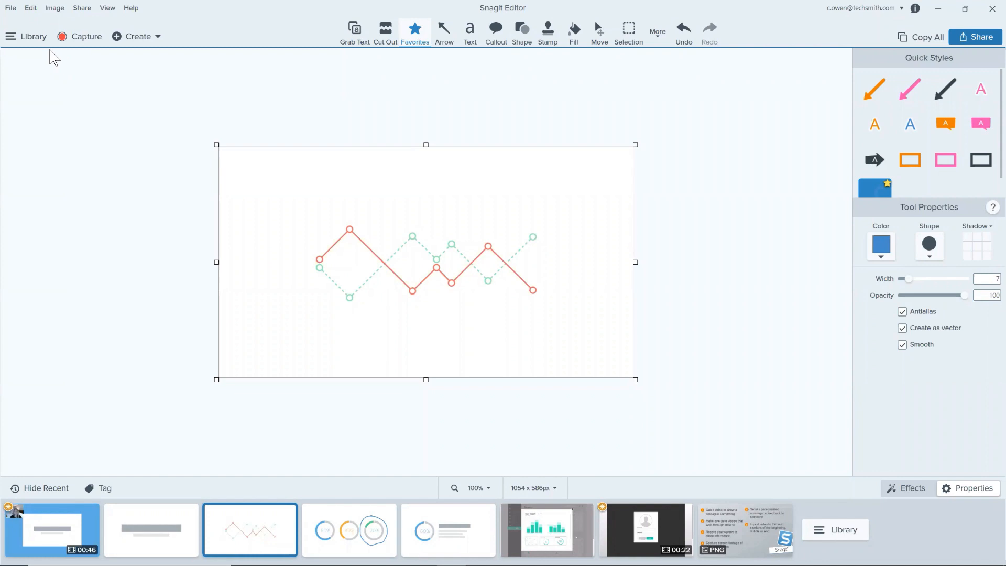
left_click(13, 8)
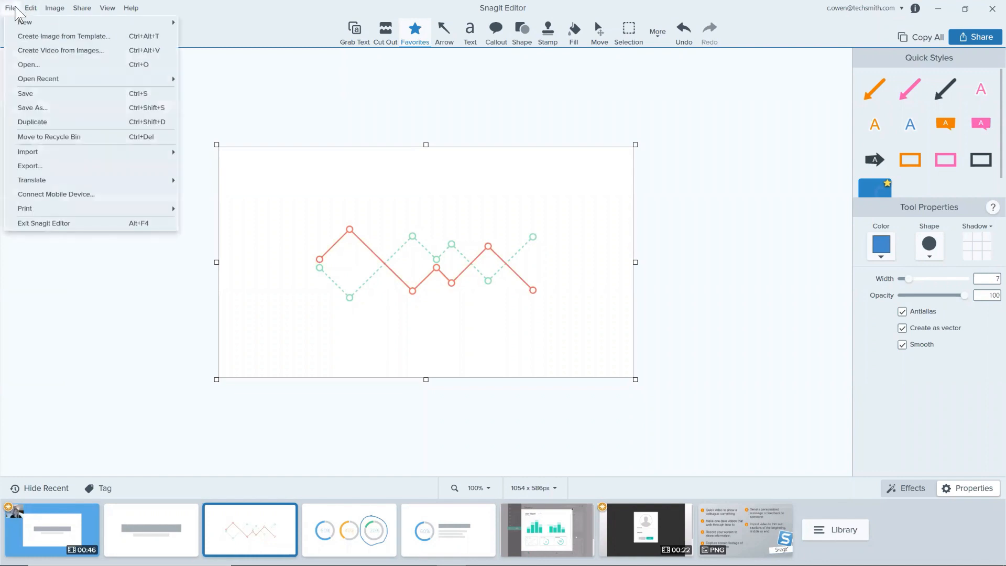
left_click(36, 65)
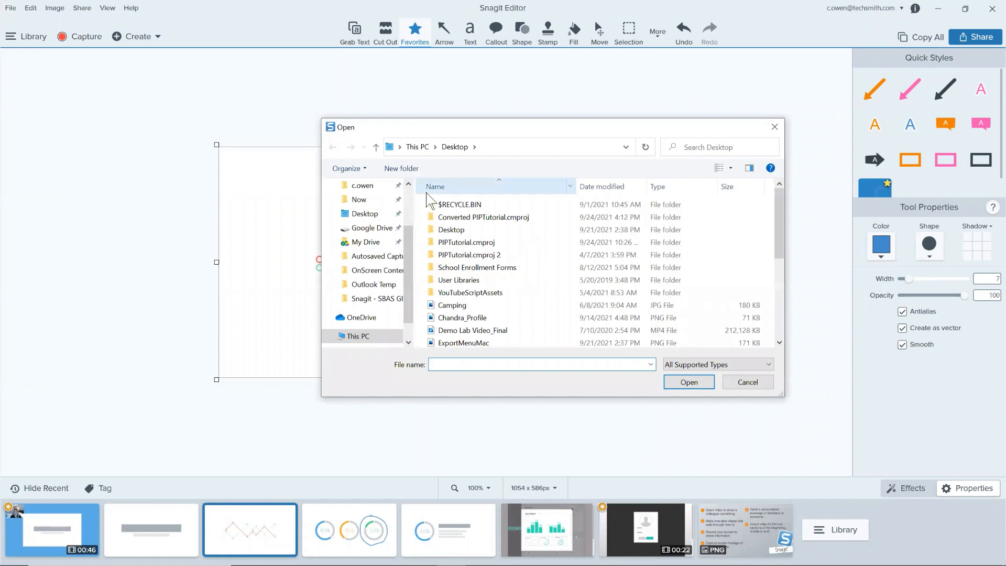
left_click_drag(780, 231, 780, 308)
left_click(539, 331)
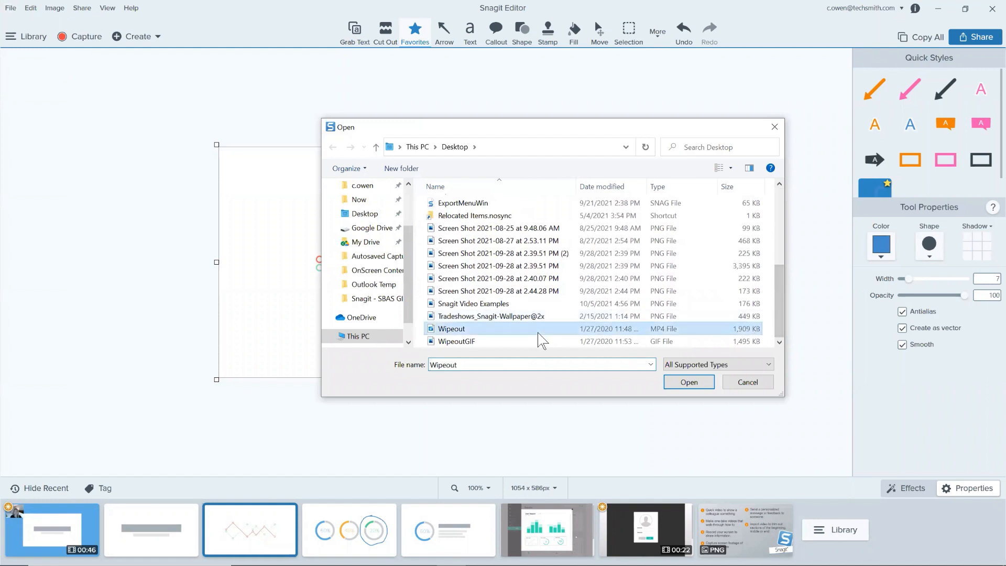
left_click(692, 385)
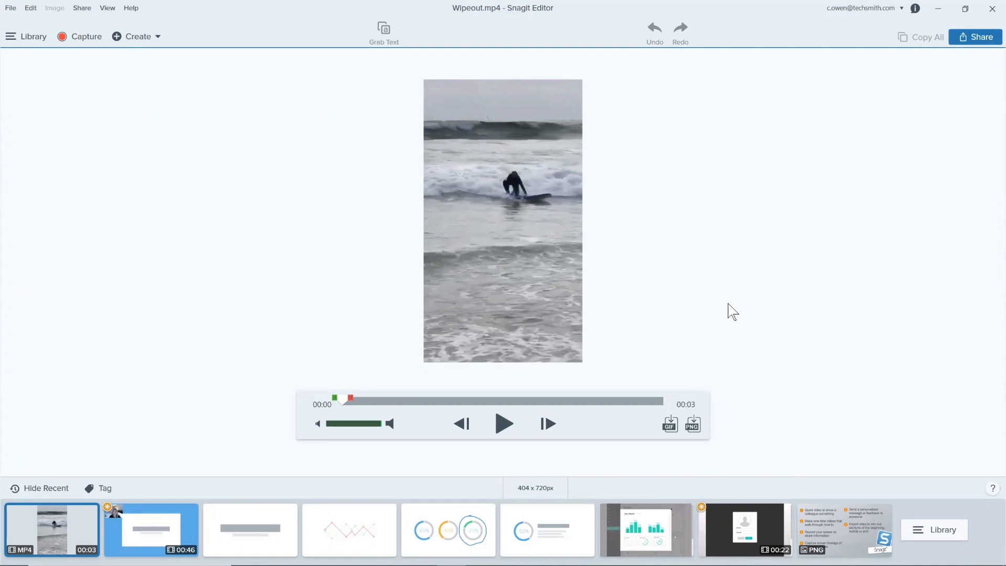
Step: Play the Wipeout video to its end and scrub back and forth through its final part
left_click(503, 424)
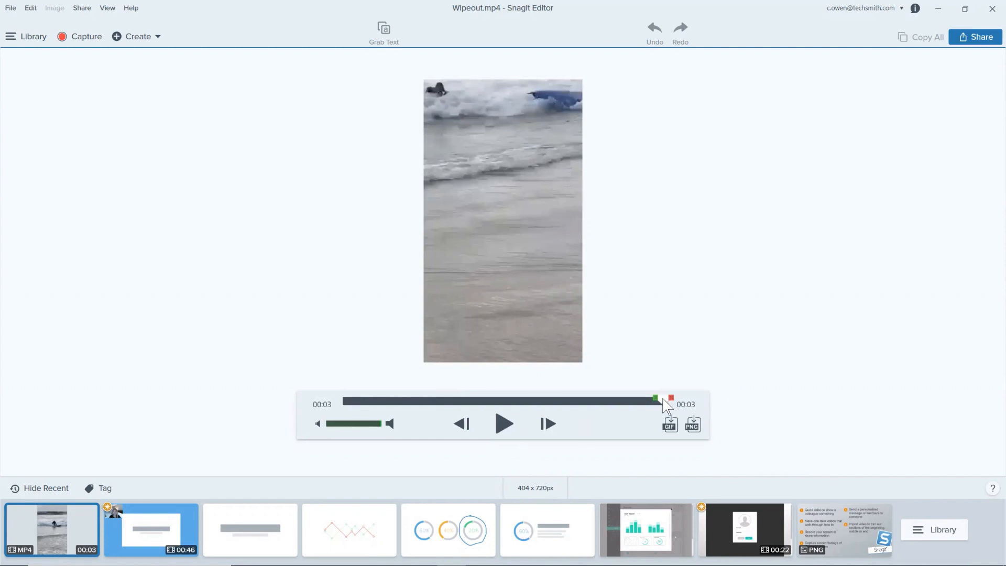
left_click_drag(669, 402, 581, 405)
left_click_drag(593, 400, 665, 402)
Step: Create a GIF from the Wipeout video, optimized for High Motion Video and with Fade to Black turned off
left_click(670, 424)
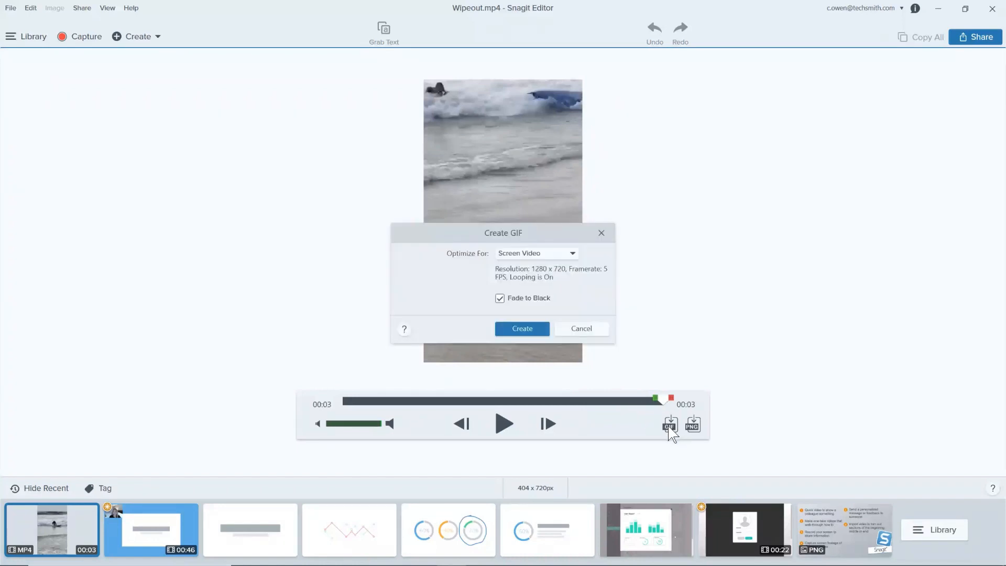
left_click(572, 255)
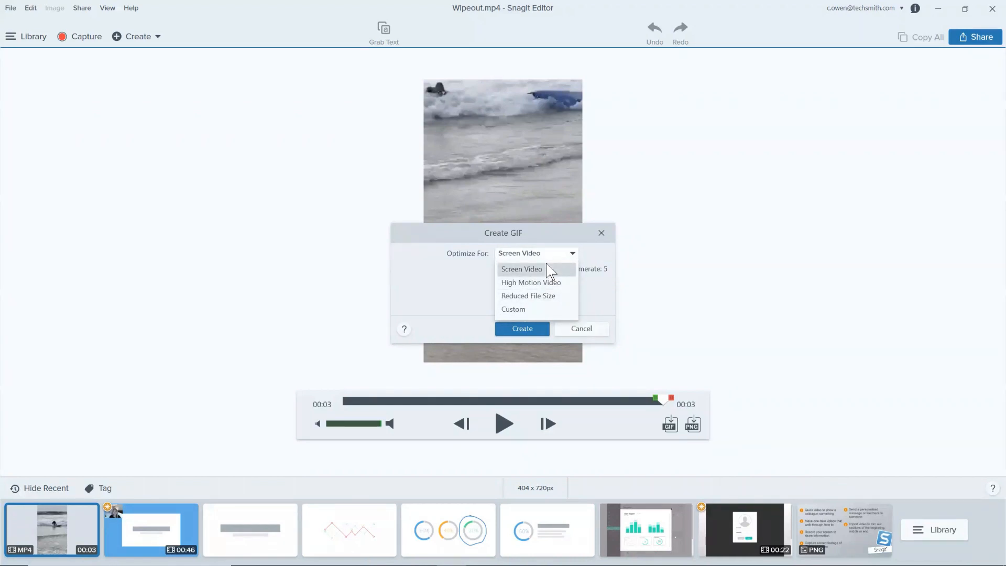
left_click(566, 284)
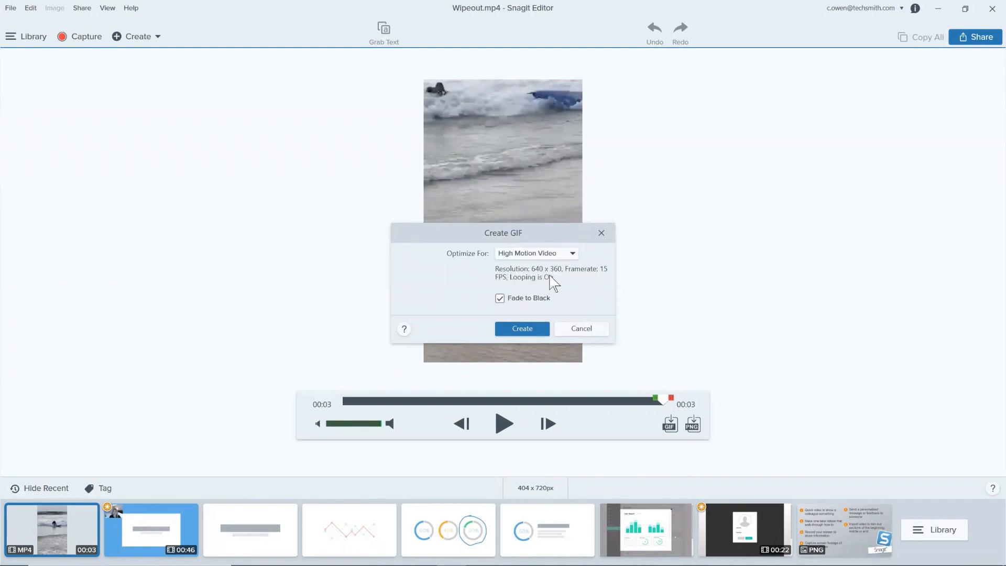
left_click(500, 299)
left_click(543, 335)
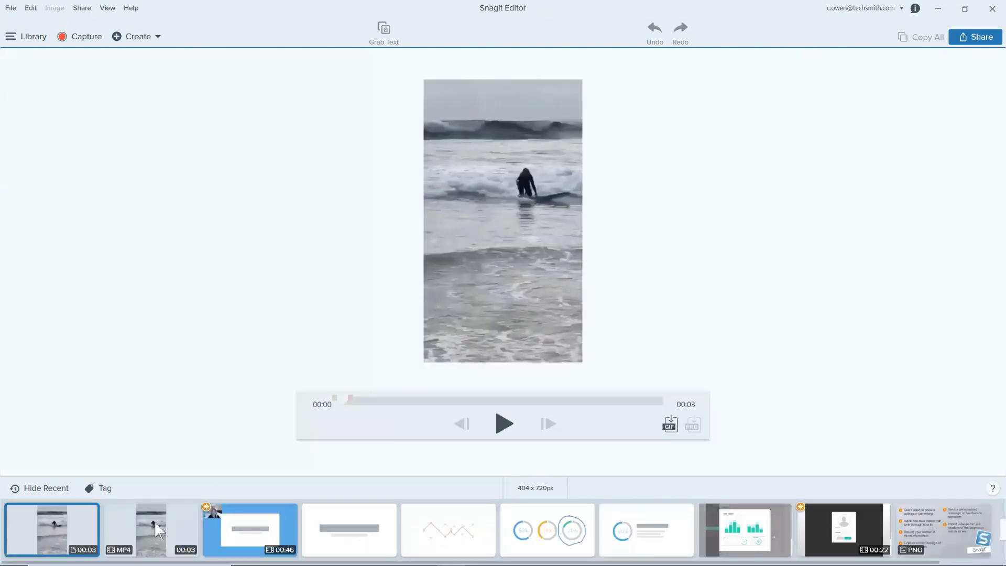
Step: Compare the new GIF with the original Wipeout MP4 by playing it briefly, and view its sharing destinations
left_click(143, 533)
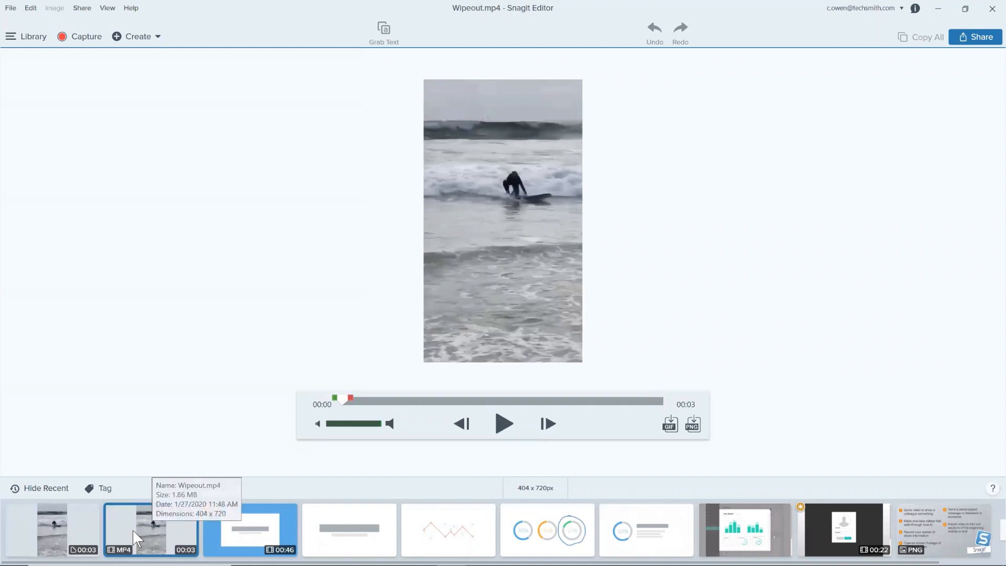
left_click(74, 520)
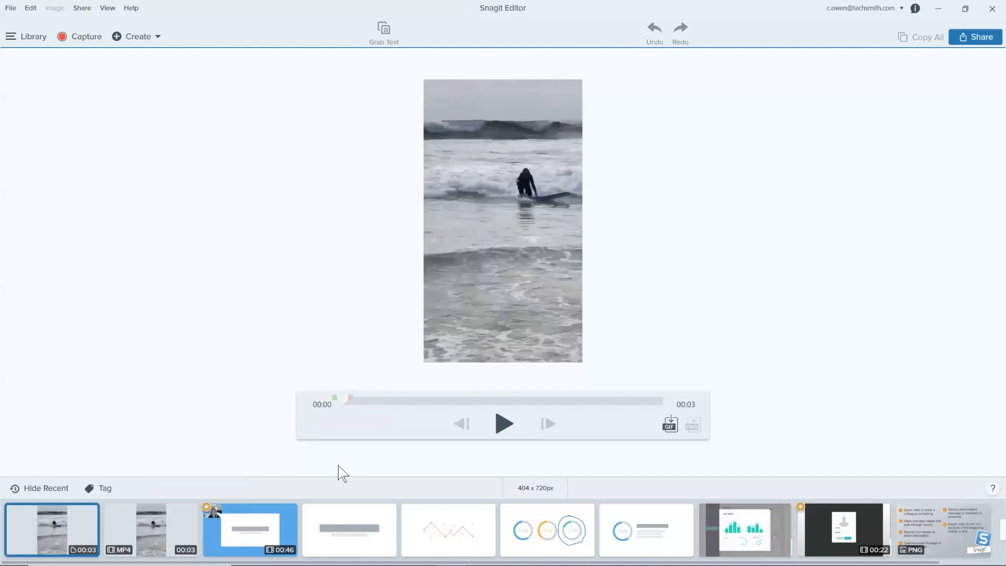
left_click(503, 427)
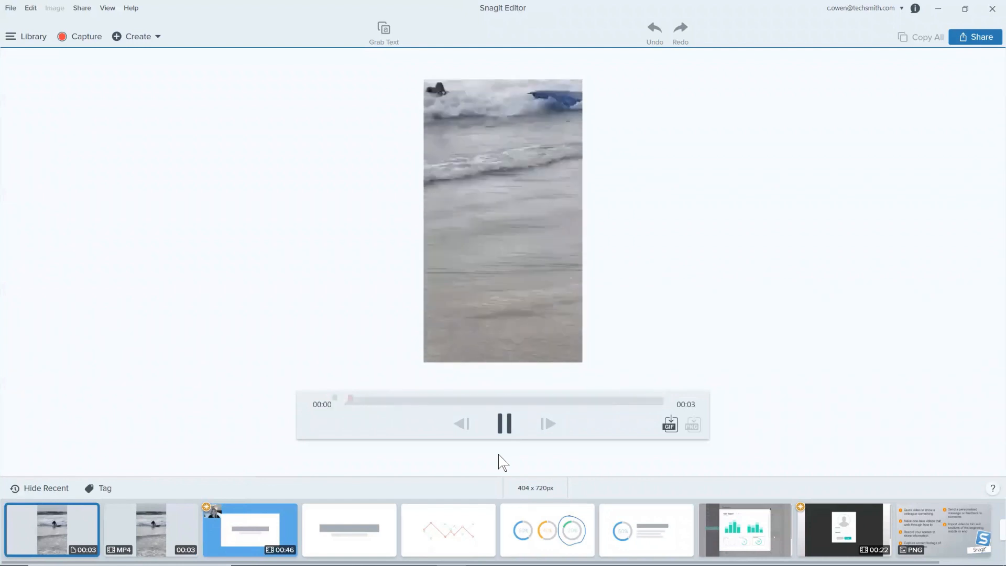
left_click(504, 431)
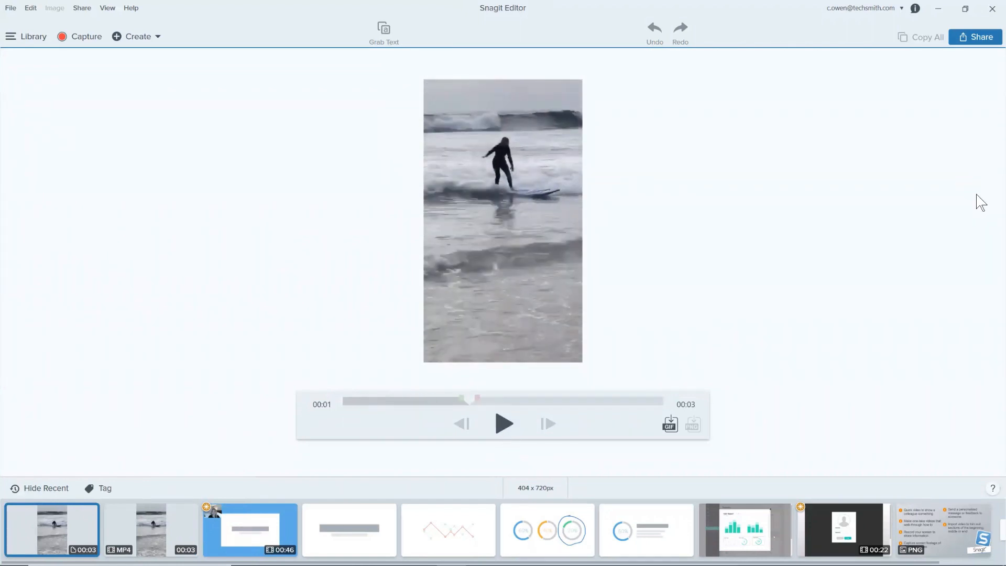
left_click(984, 42)
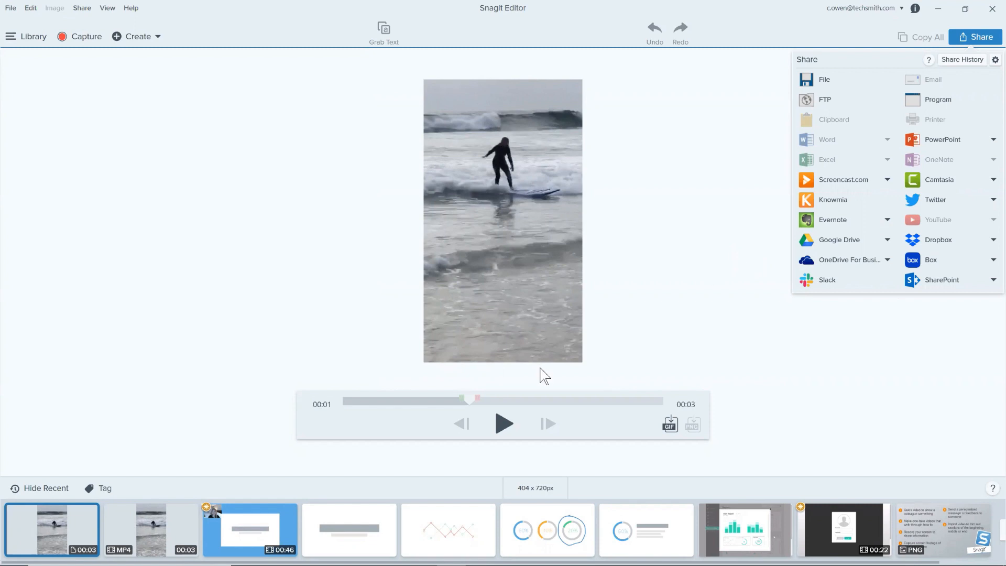
Step: Try cutting another section from the 00:46 webcam video, undo the cut and cancel the restored selection
left_click(262, 524)
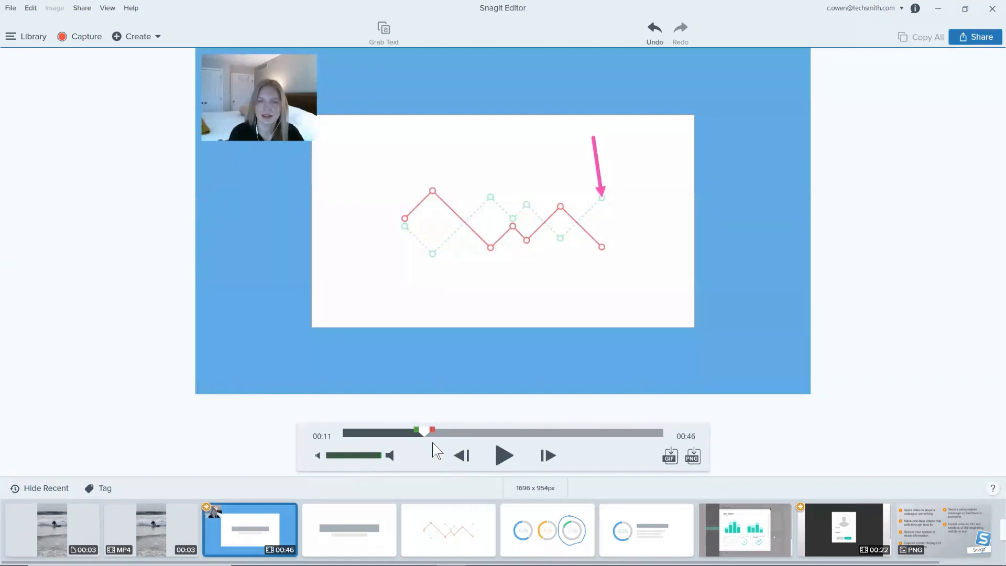
left_click_drag(426, 433, 480, 434)
left_click(451, 413)
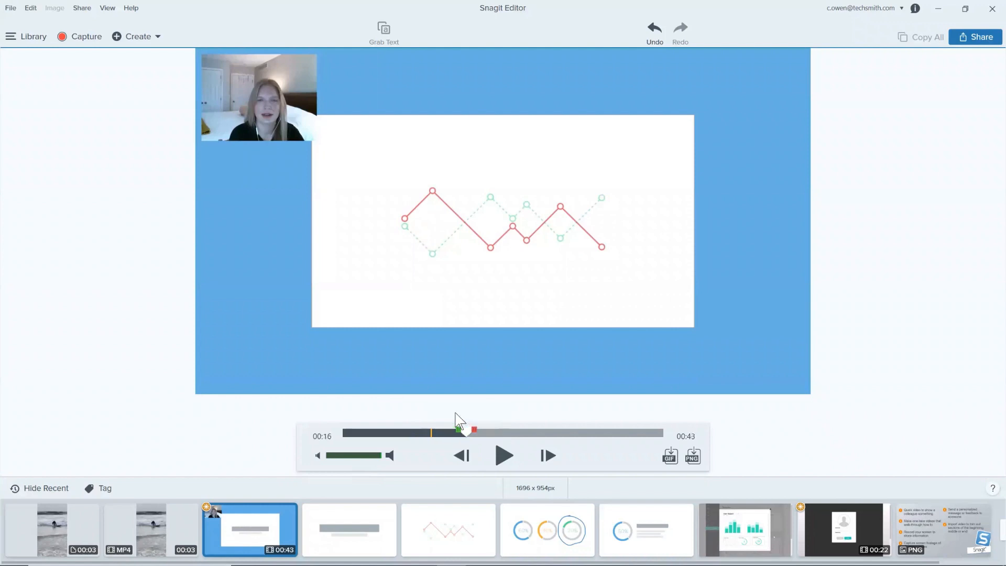
key("ctrl+z")
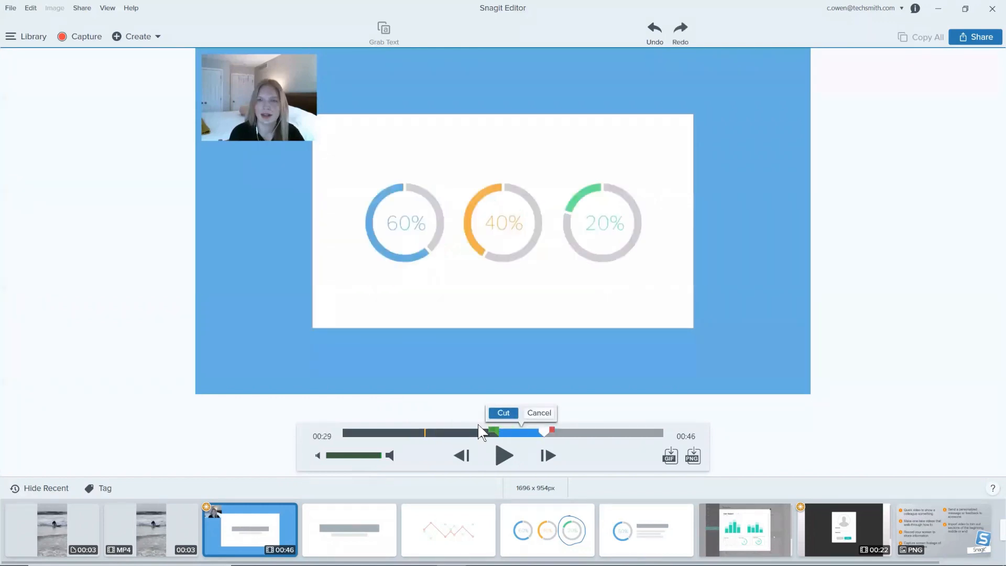
left_click(529, 414)
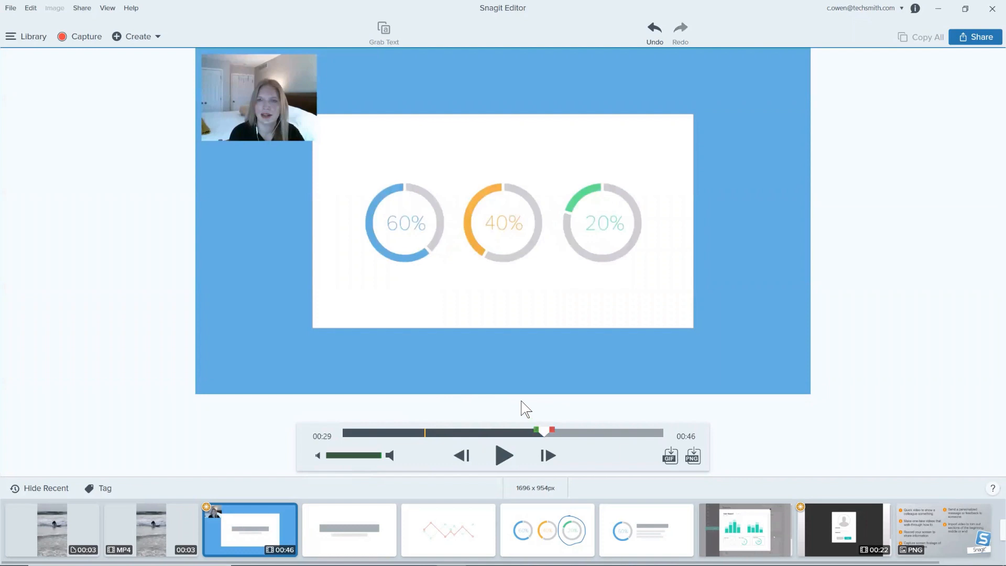
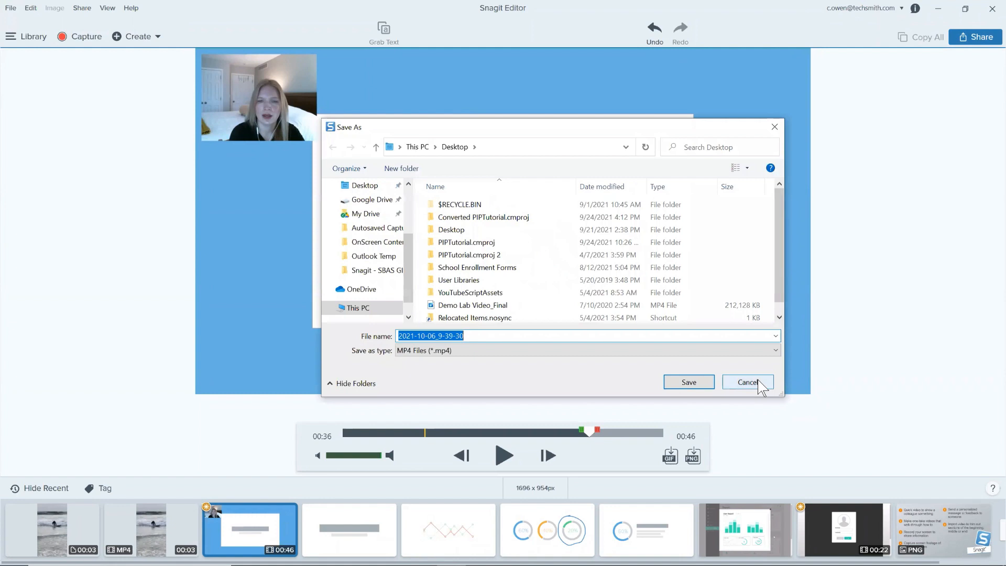
Step: Cancel the Save As dialog and examine the share destinations in the sharing preferences, including SharePoint and OneNote, without making changes
left_click(758, 379)
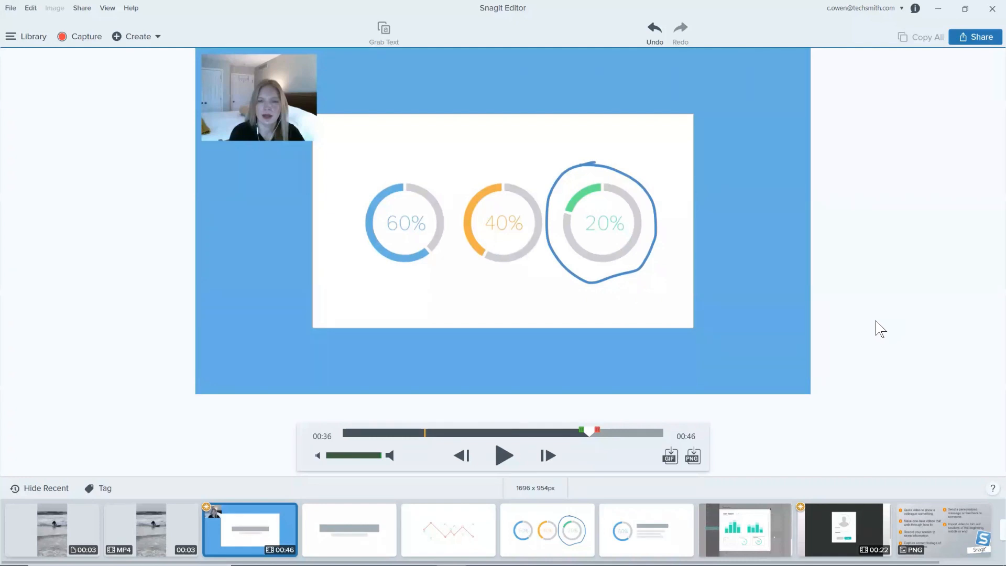
left_click(978, 39)
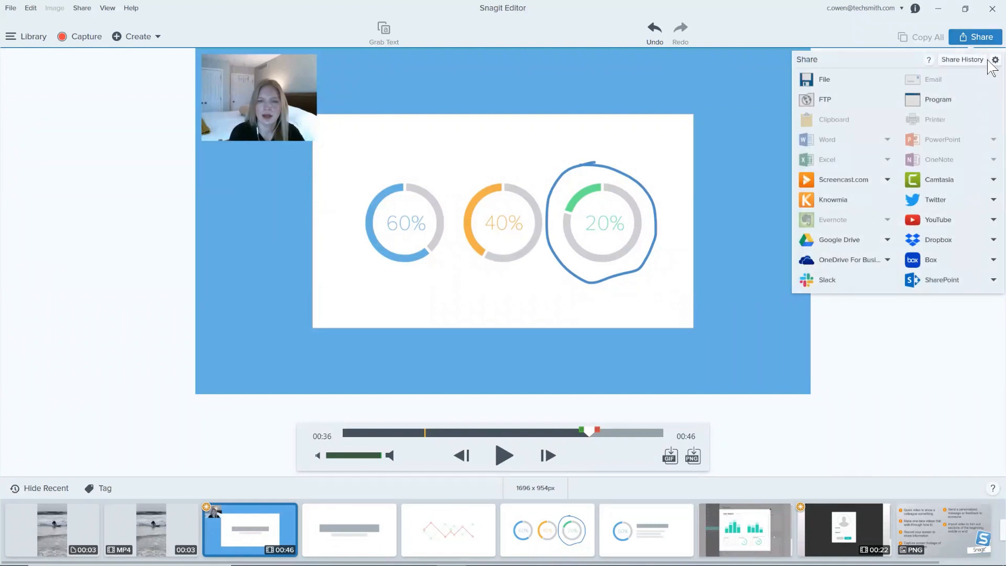
left_click(994, 61)
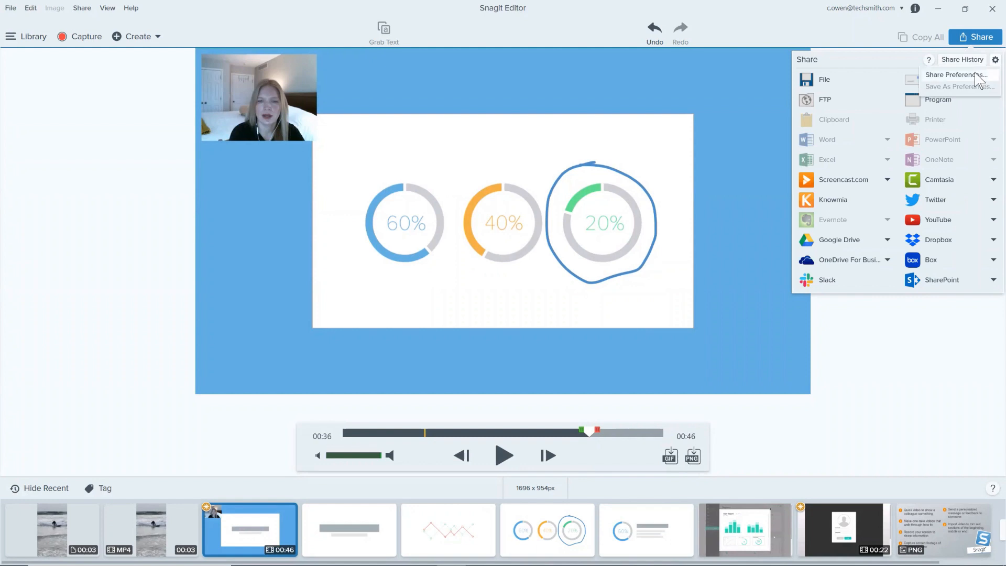
left_click(976, 74)
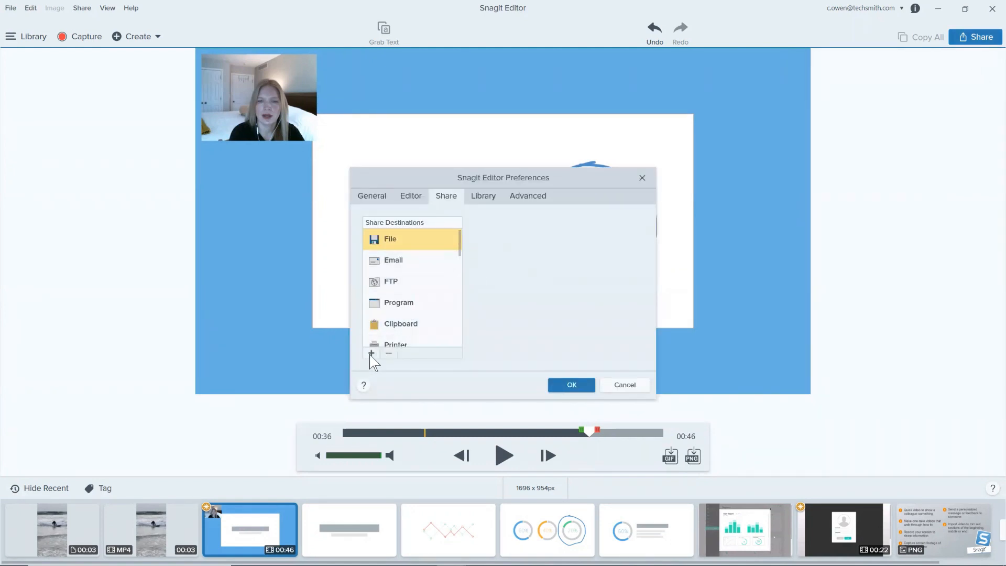
left_click_drag(459, 242, 456, 331)
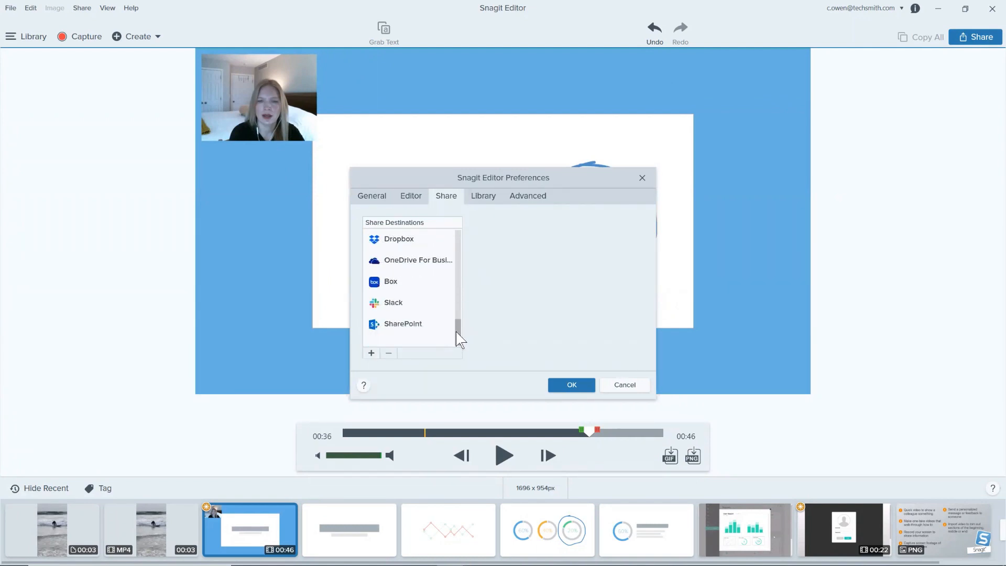
left_click(388, 328)
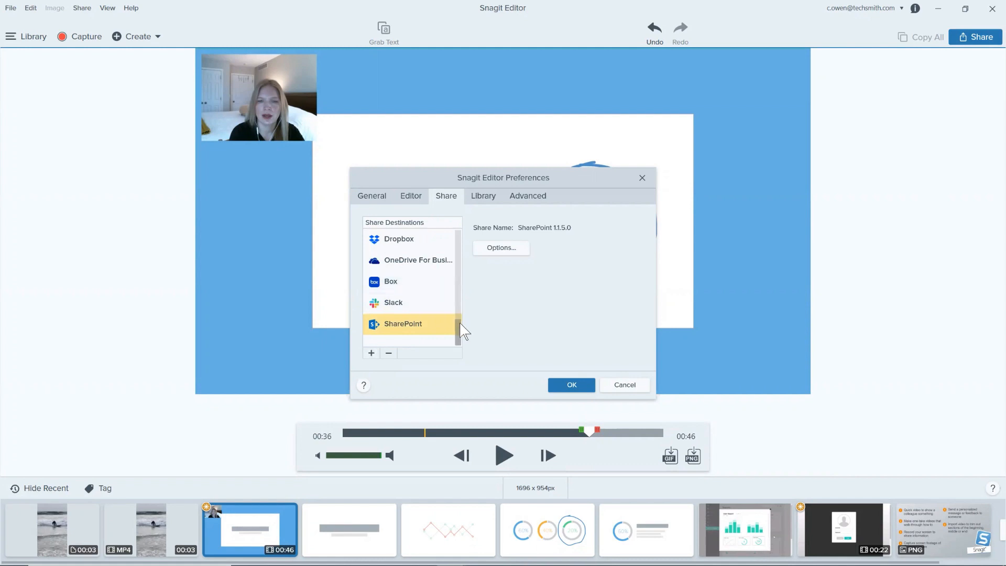
left_click_drag(459, 329, 454, 270)
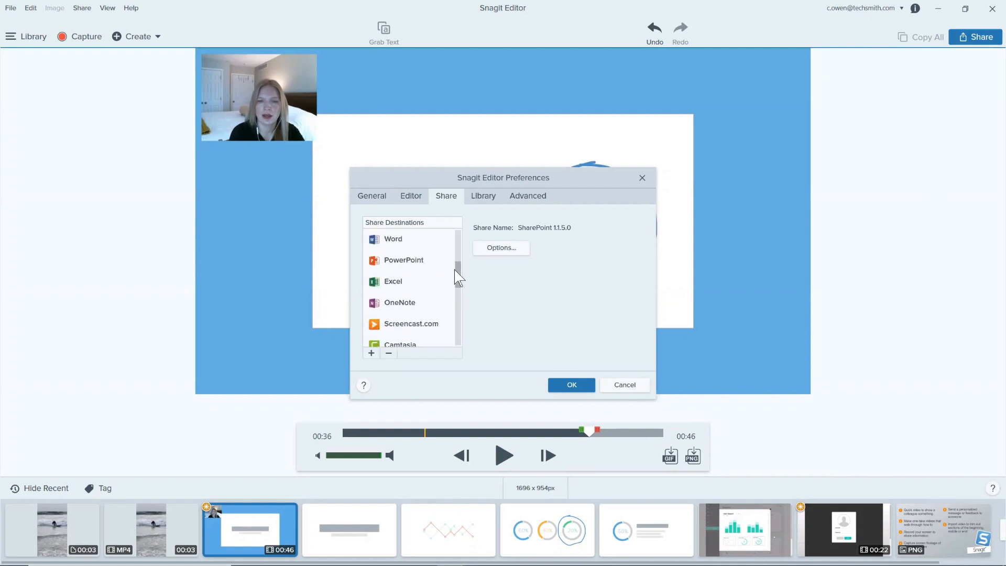
left_click(411, 306)
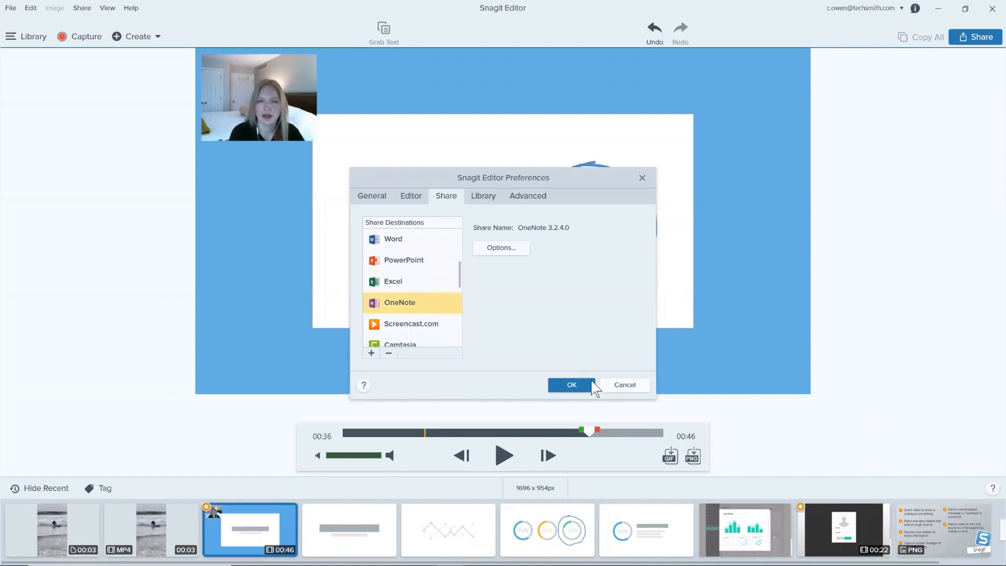
left_click(623, 390)
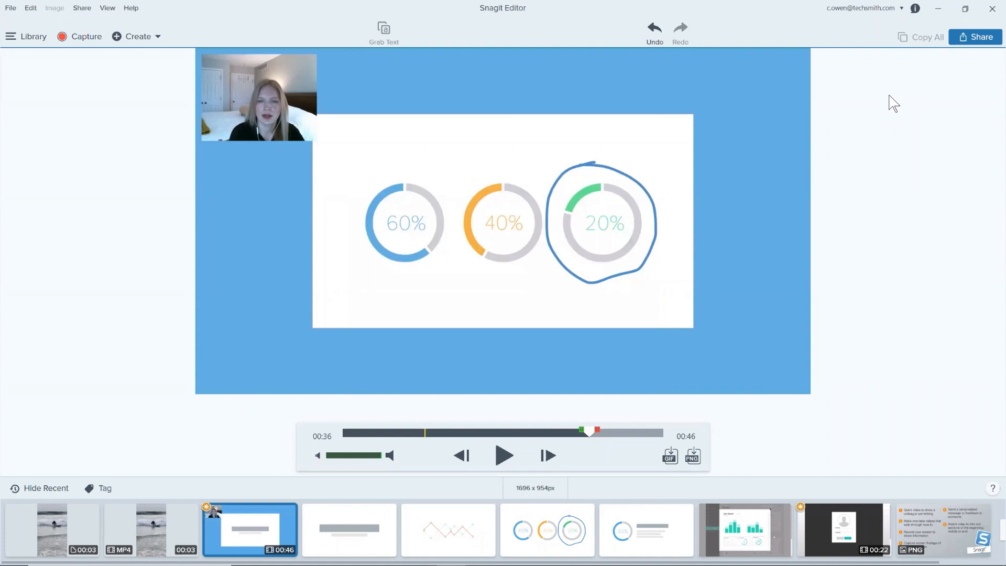
Step: Save a still PNG frame from the Wipeout MP4 video at about 00:02
left_click(71, 532)
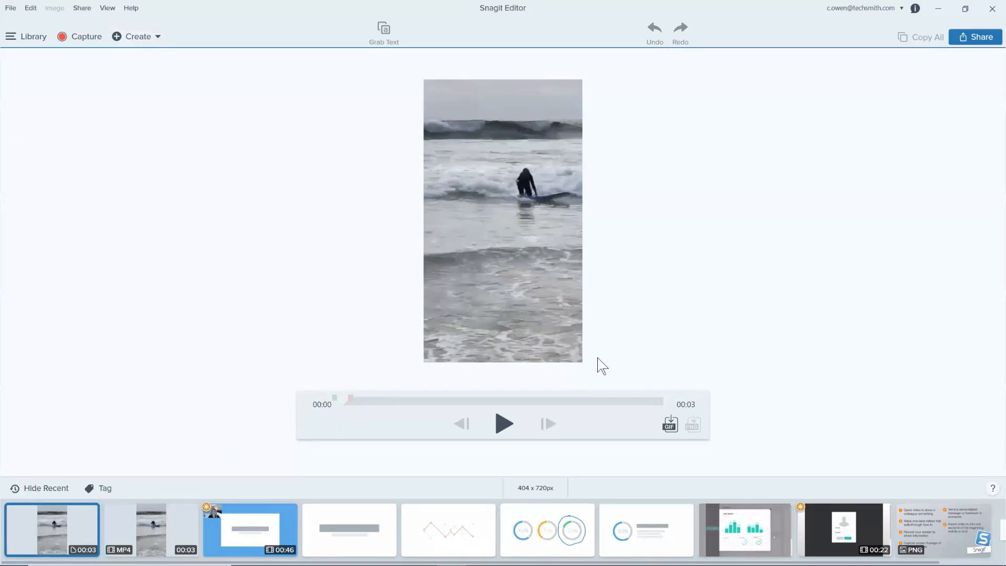
left_click(136, 530)
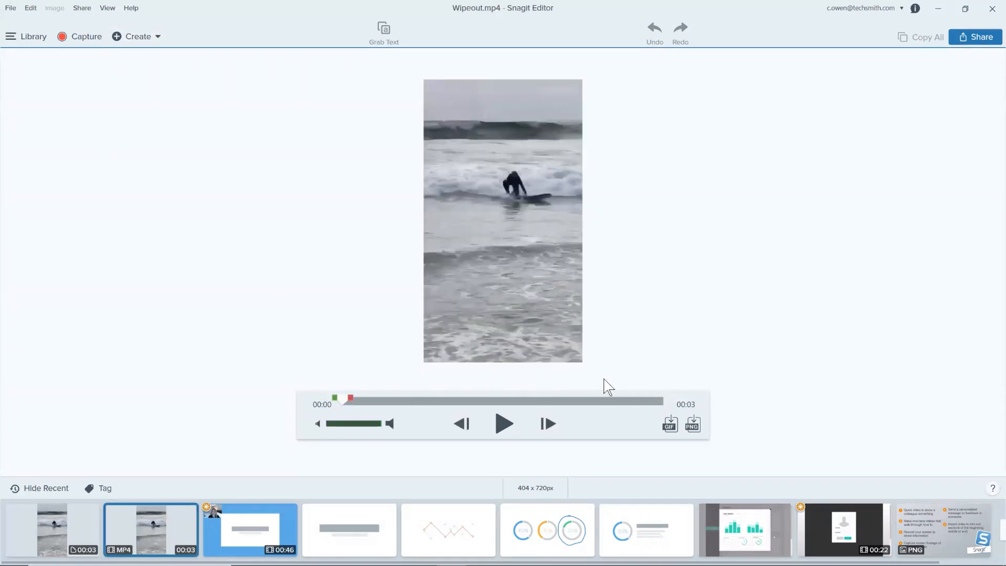
left_click_drag(497, 403, 563, 402)
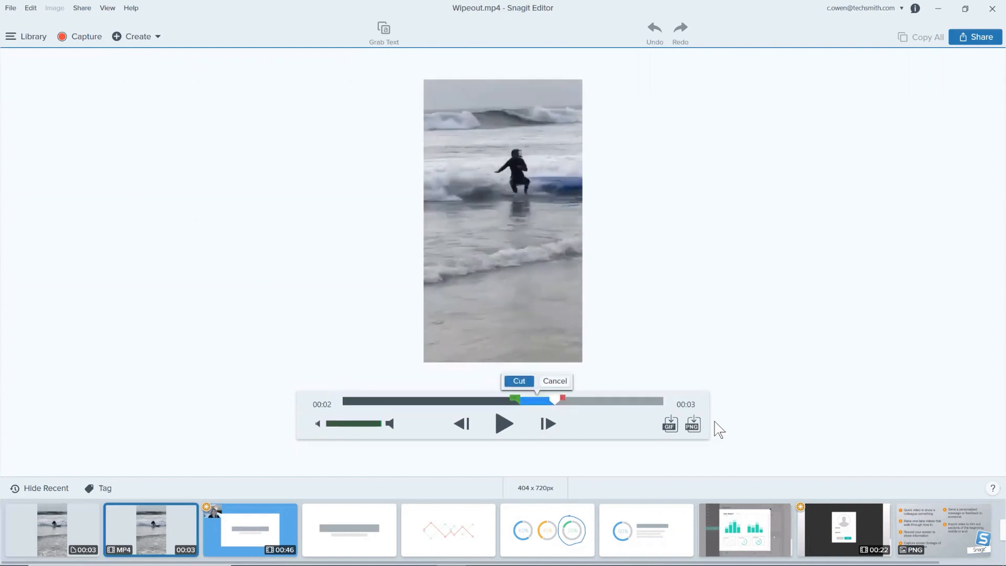
left_click(695, 426)
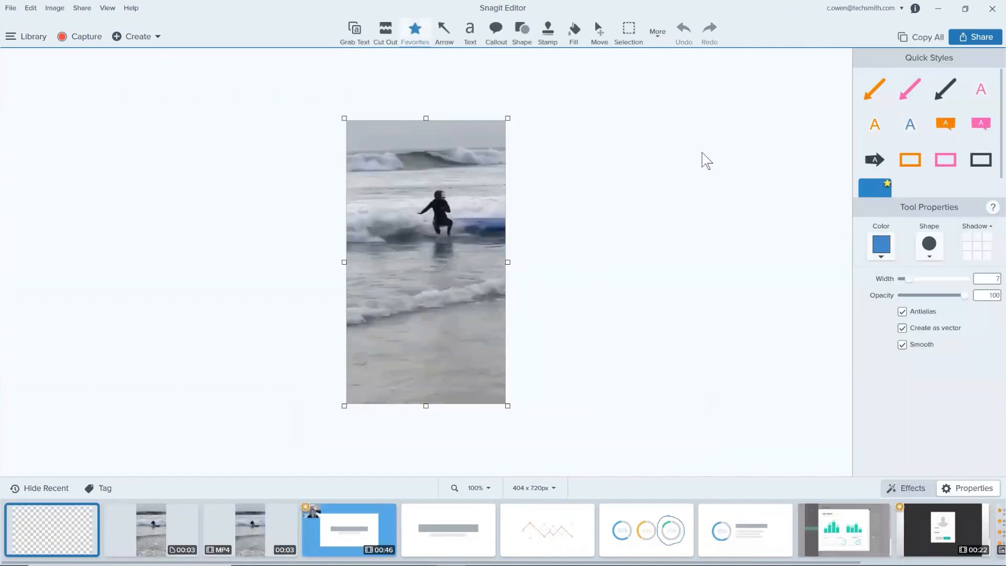
Step: Add the text "Wipeout!" across the lower part of the surfer image in the pink outlined style, with its box widened to fit one line
left_click(981, 89)
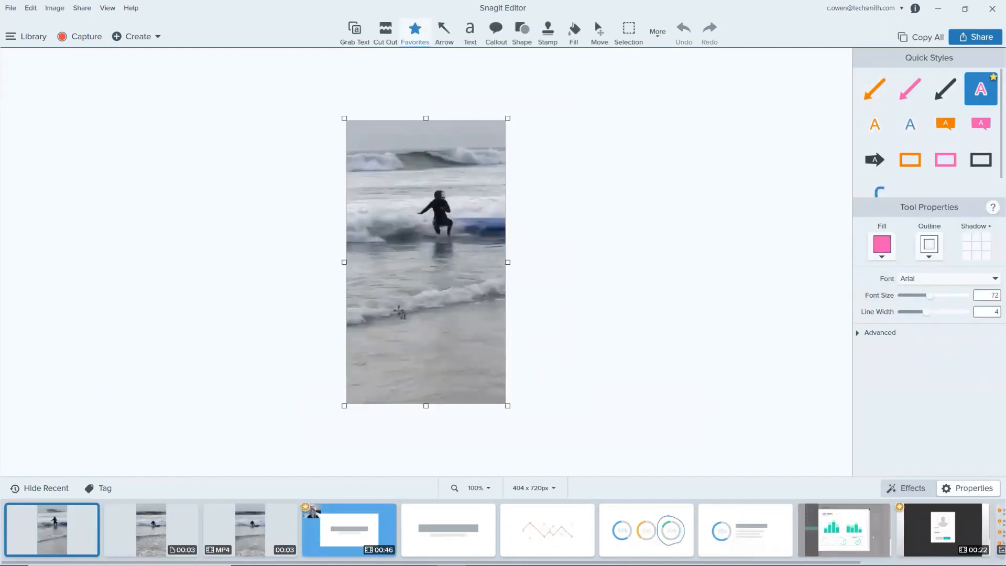
left_click_drag(386, 304, 542, 349)
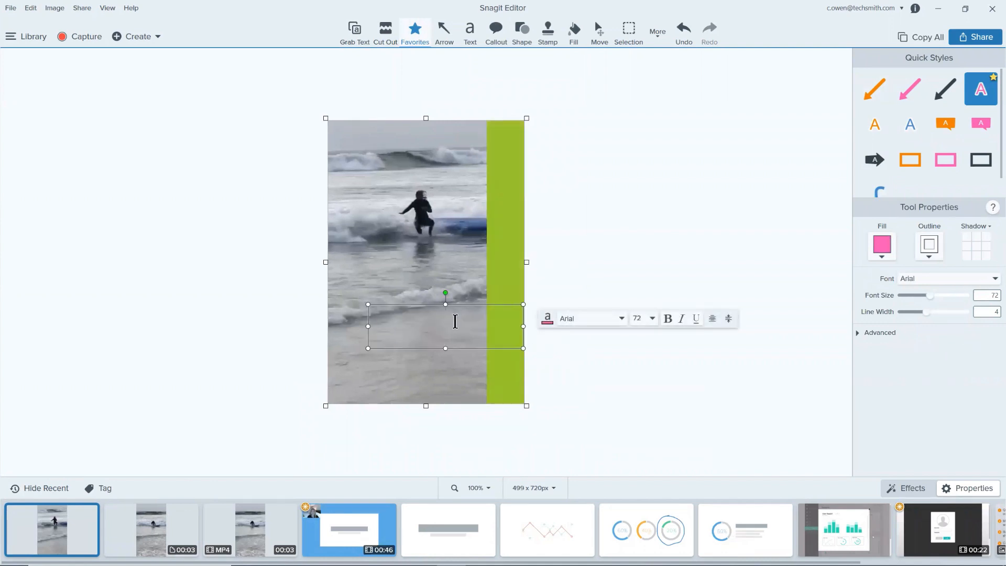
type("wIP")
key("BackSpace")
key("BackSpace")
key("BackSpace")
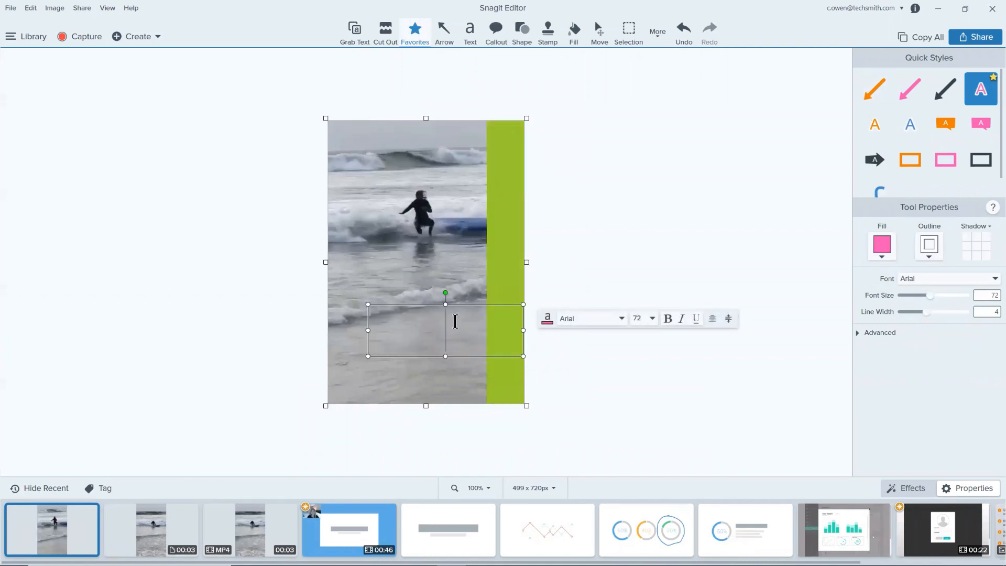
type("Wipeout")
key("Return")
type("!")
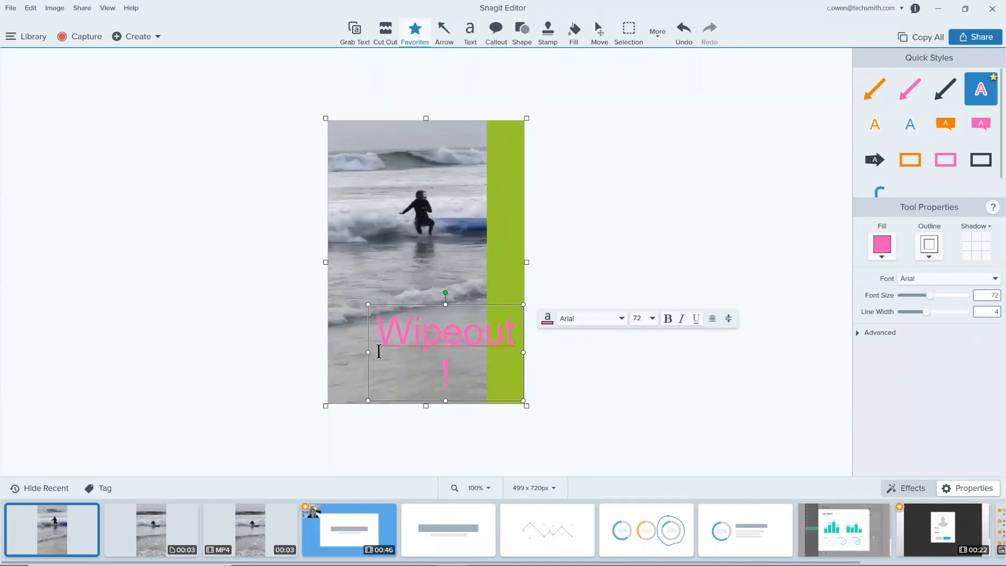
left_click_drag(370, 350, 344, 352)
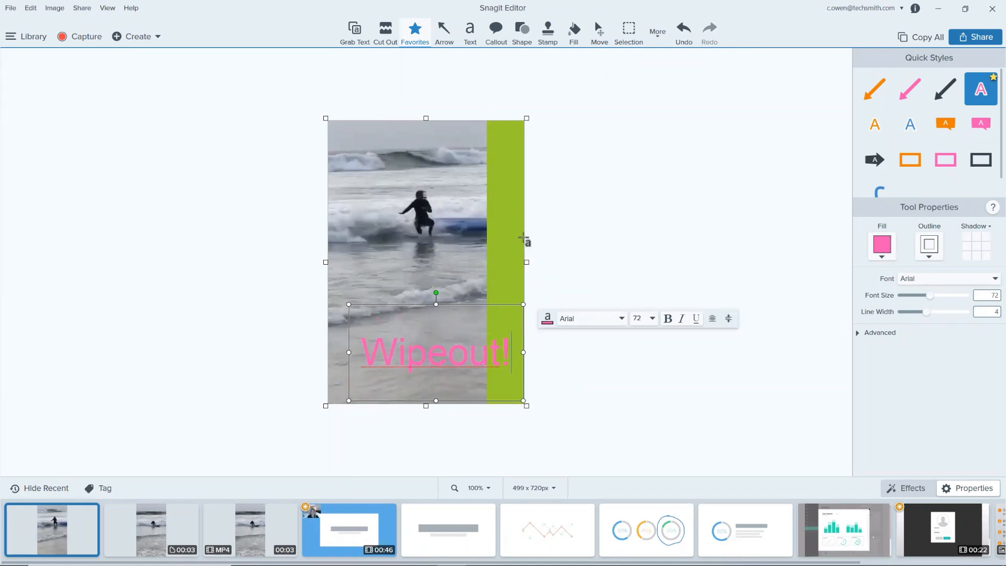
left_click(541, 246)
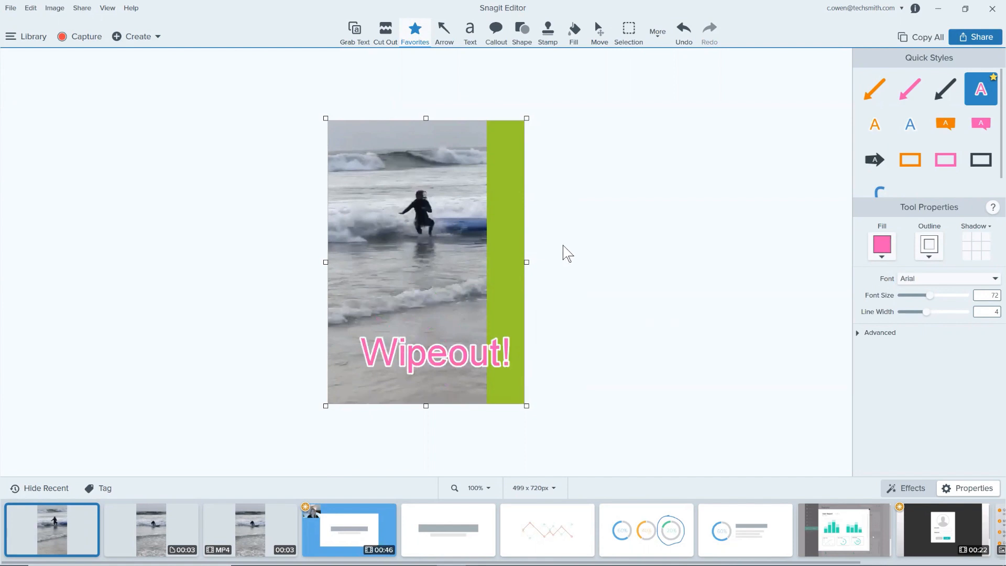
Step: Return to the Wipeout GIF, then switch to Chrome and open a new tab in a maximized window
left_click(172, 516)
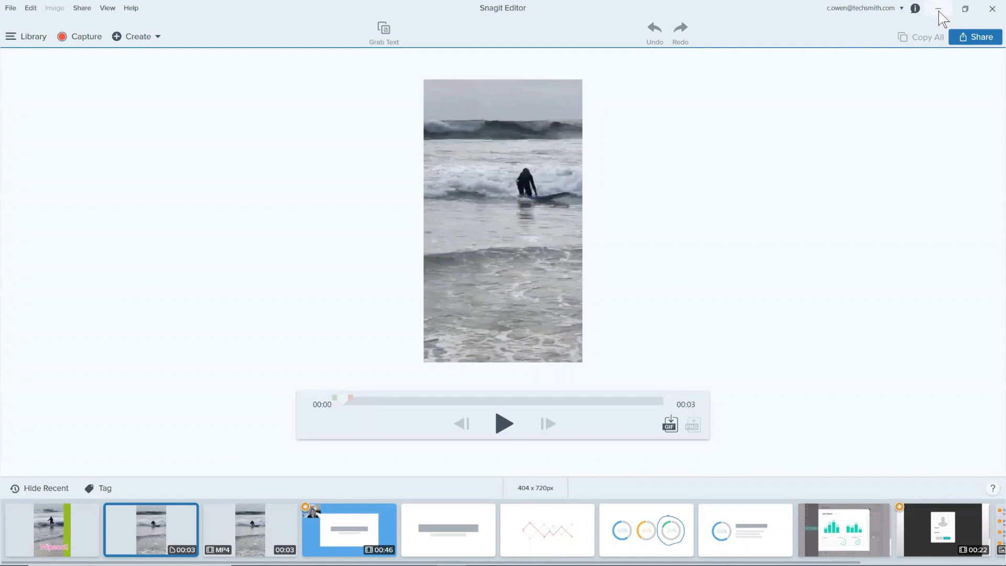
left_click(939, 10)
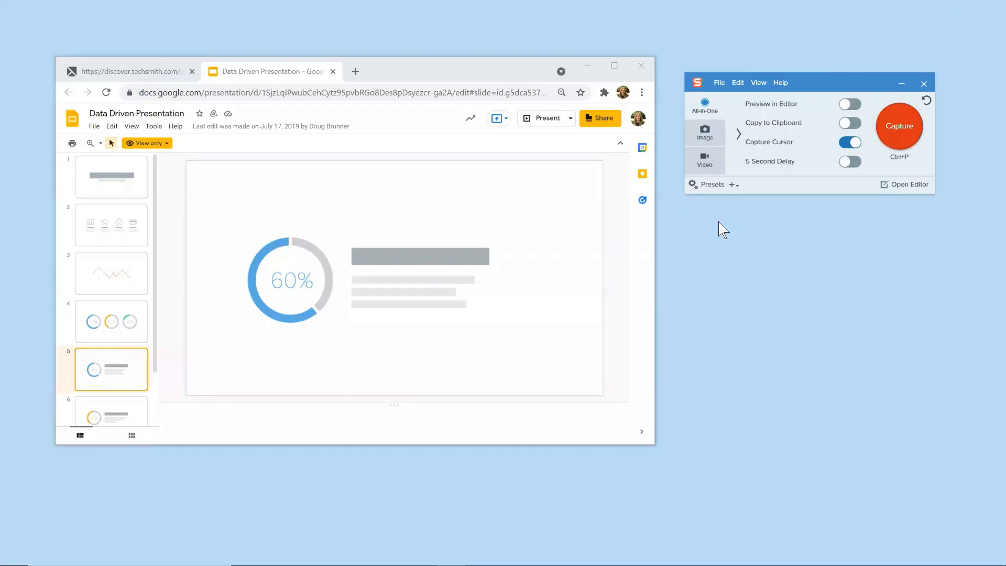
mouse_move(379, 549)
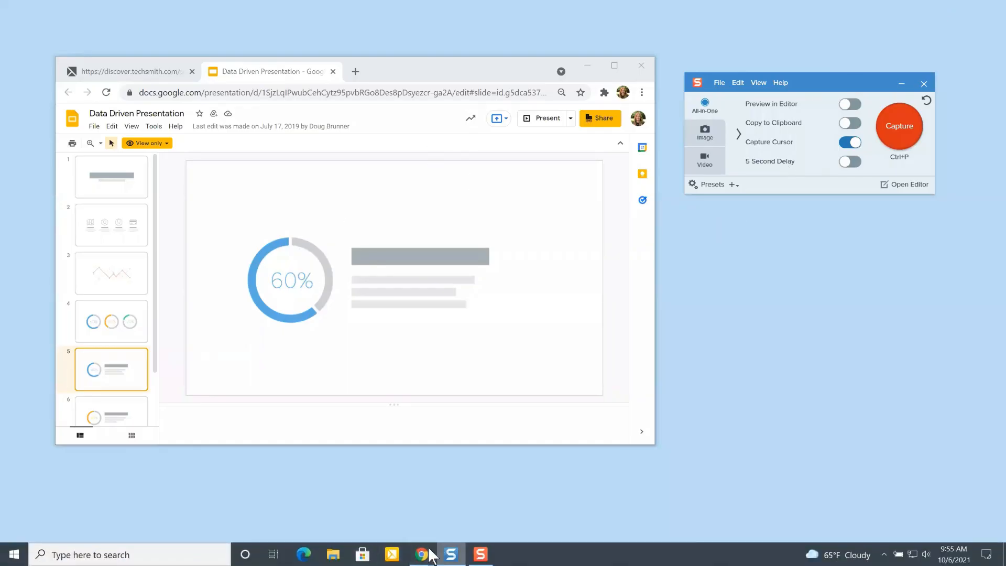
mouse_move(430, 554)
left_click(446, 485)
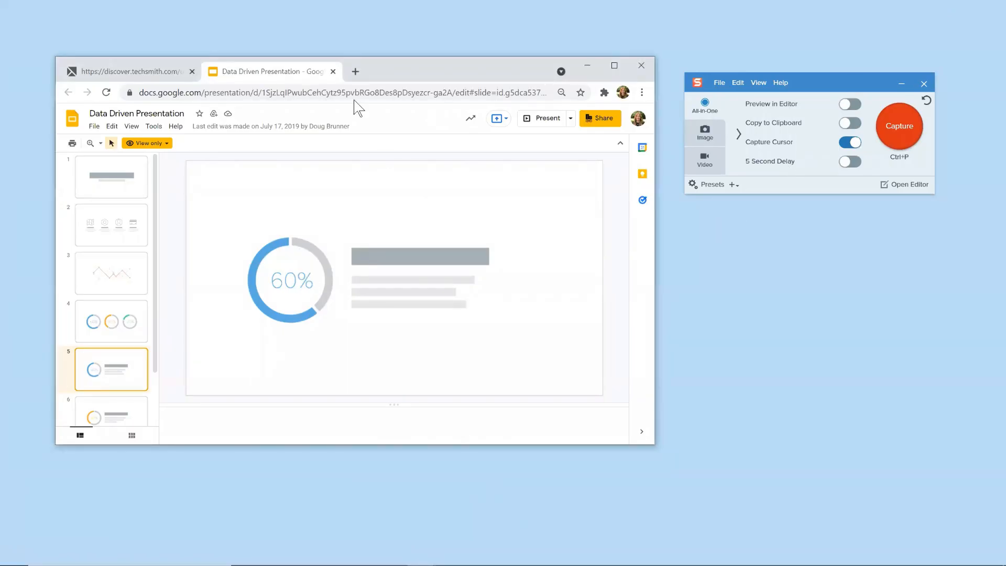
left_click(355, 72)
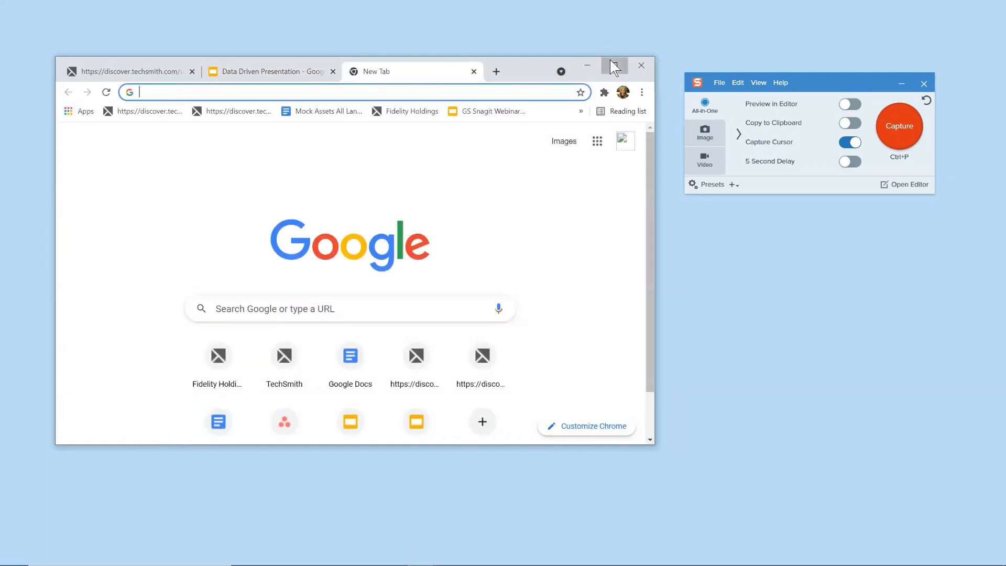
left_click(613, 67)
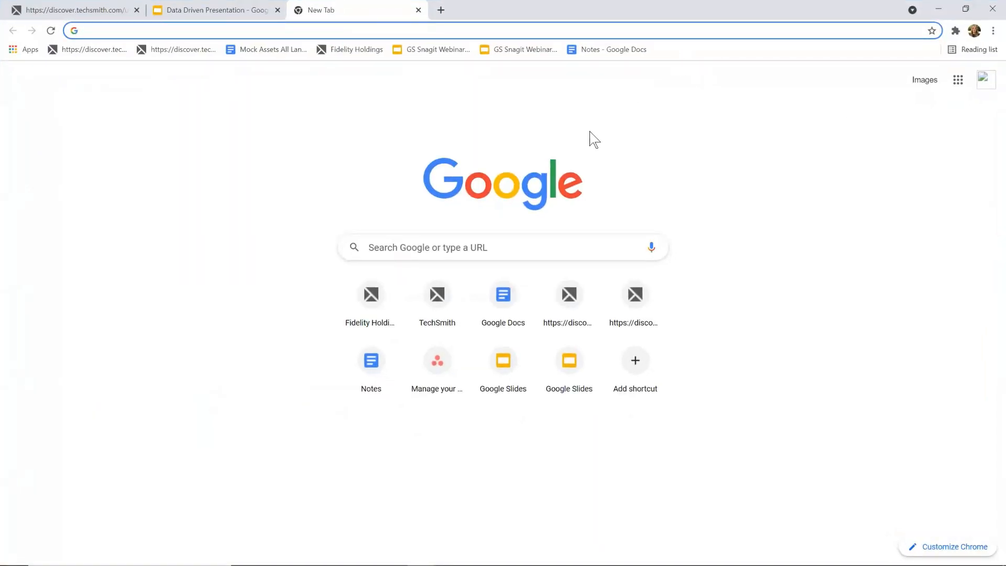
Step: Search Google for "snagit v camtasia" and open TechSmith's Snagit vs Camtasia blog article at its introductory video
type("snagit ")
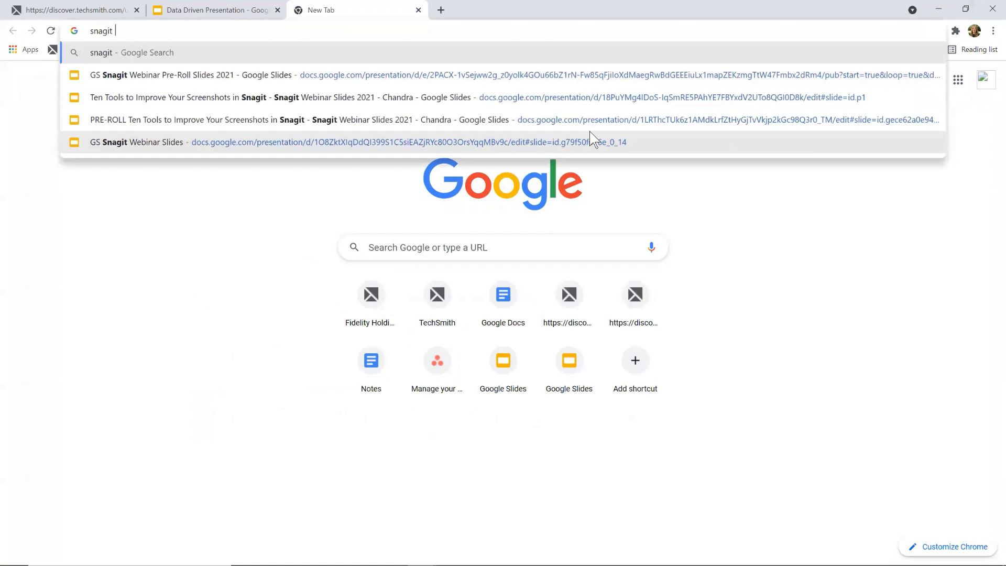
type("v camt")
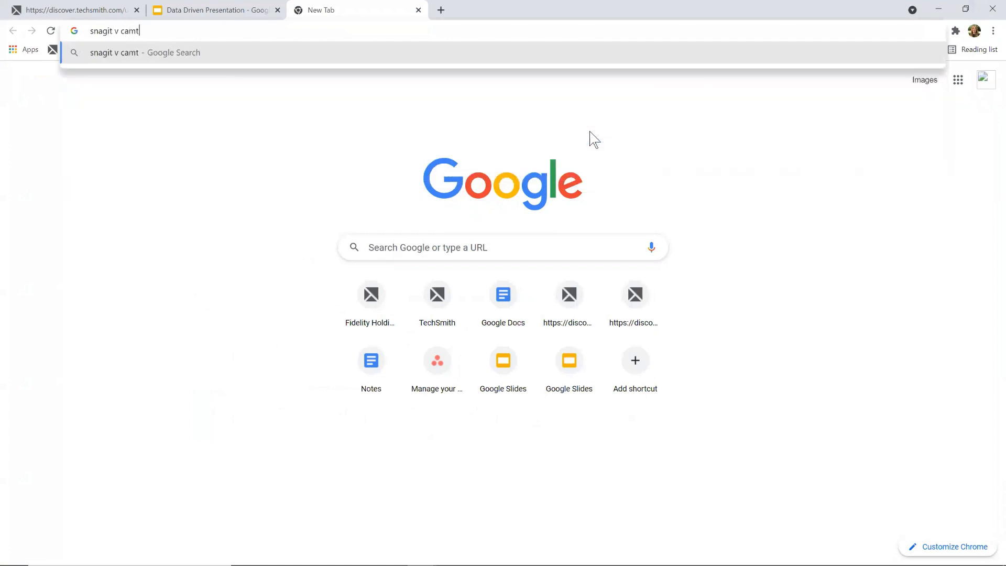
type("asia")
key("Return")
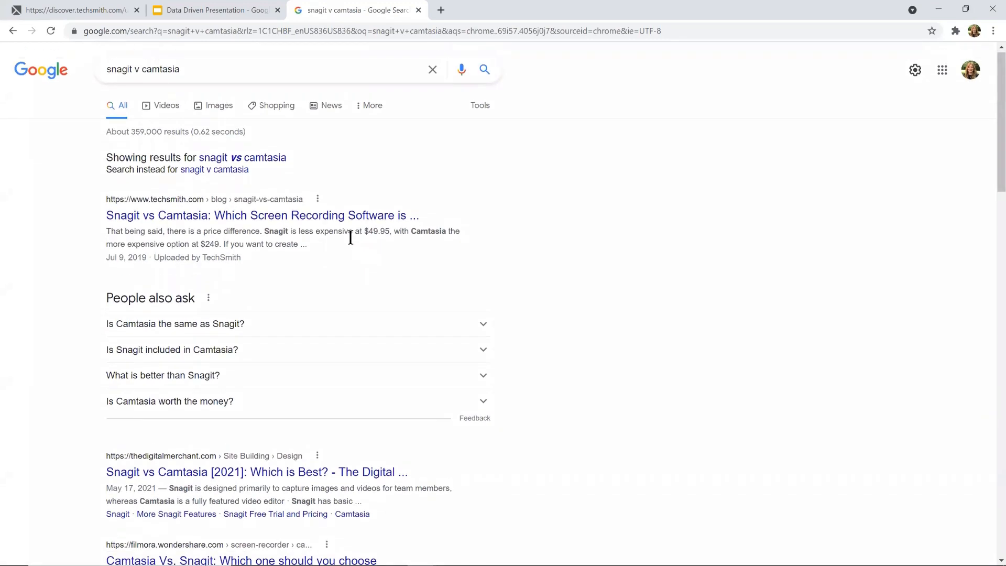
left_click(325, 218)
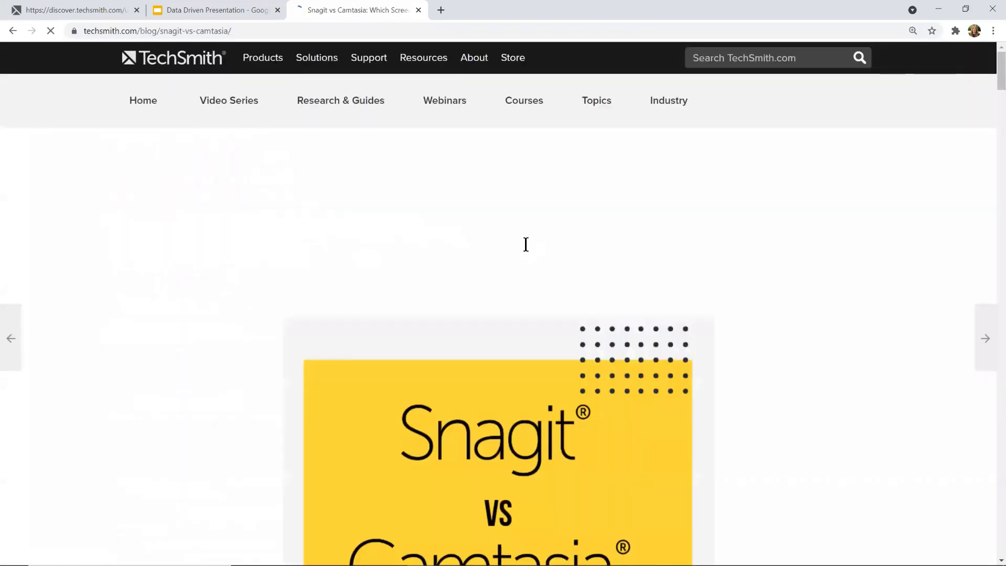
scroll(602, 360, "down", 7)
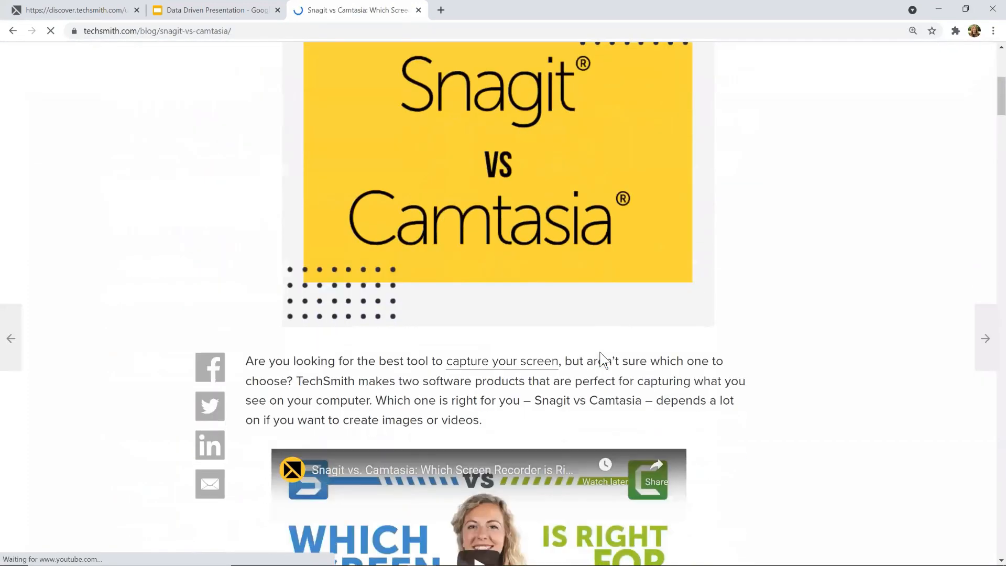
scroll(603, 361, "down", 3)
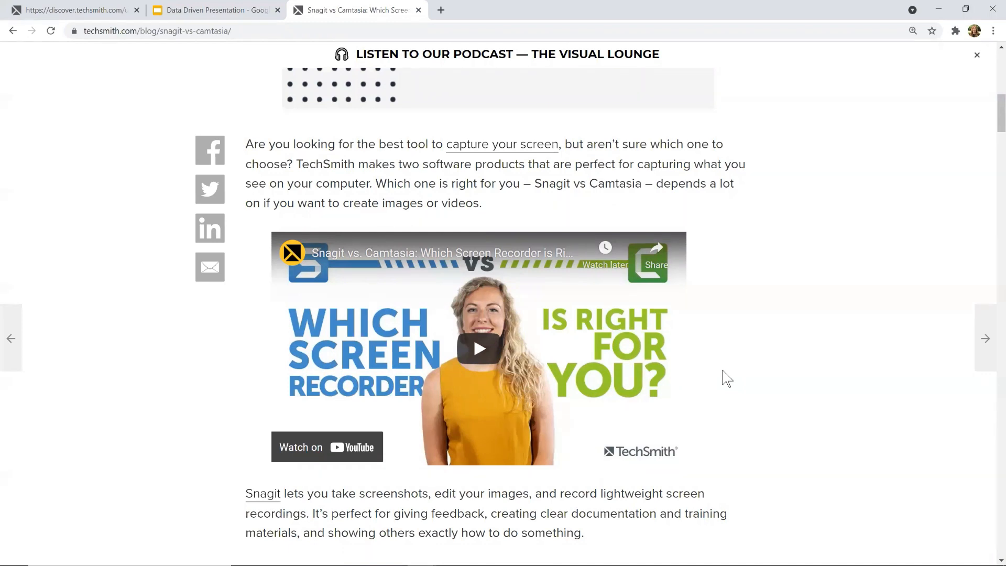
Step: Minimize the browser and move the Snagit capture window towards the middle of the desktop
left_click(939, 9)
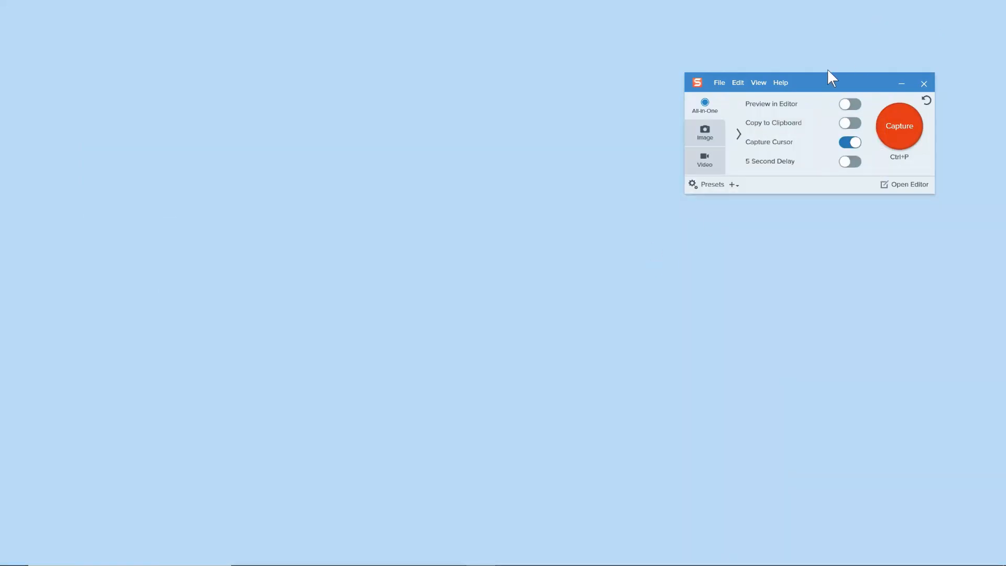
left_click_drag(829, 76, 499, 181)
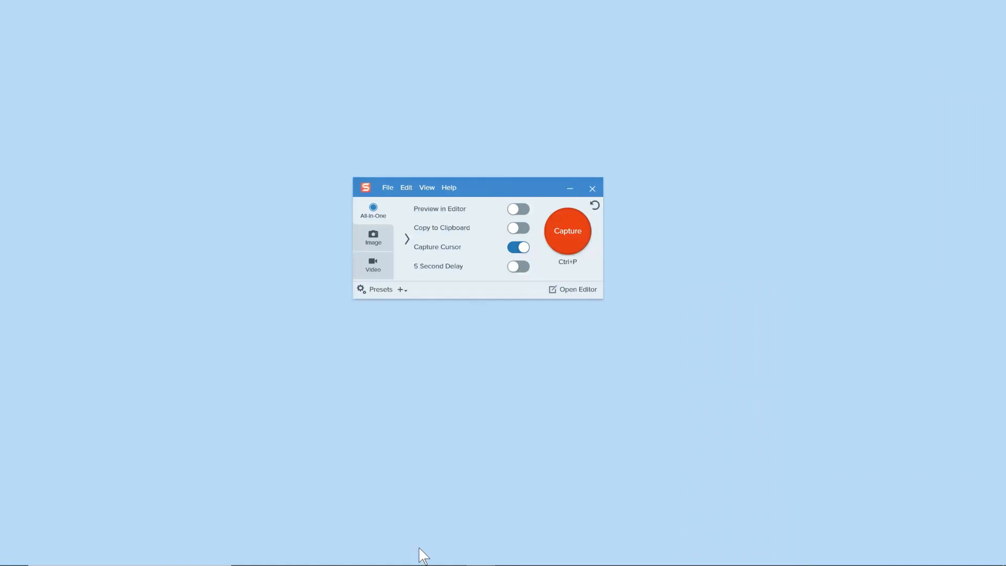
Step: Bring the Snagit vs Camtasia article back up in Chrome and select its web address
mouse_move(422, 554)
left_click(496, 508)
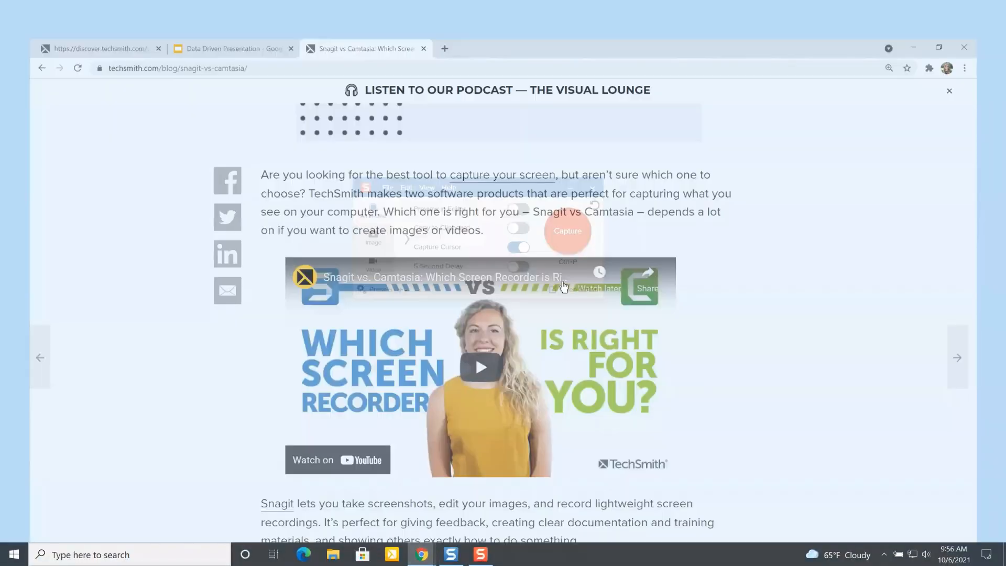
left_click(265, 31)
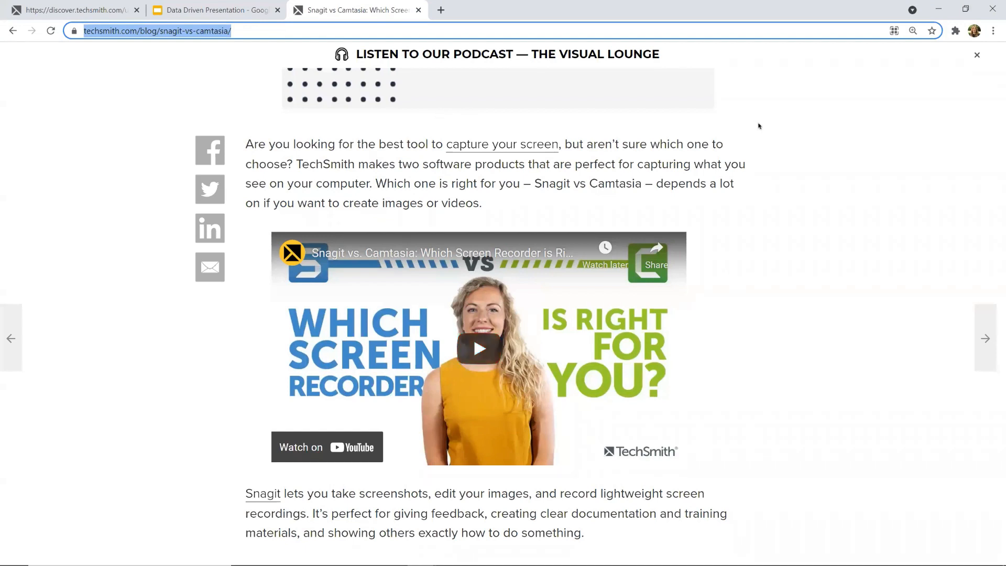
Step: Restore the article's browser window to a smaller size, return to the article's heading, and place the Snagit capture window beside the browser
left_click(791, 155)
scroll(792, 157, "up", 1)
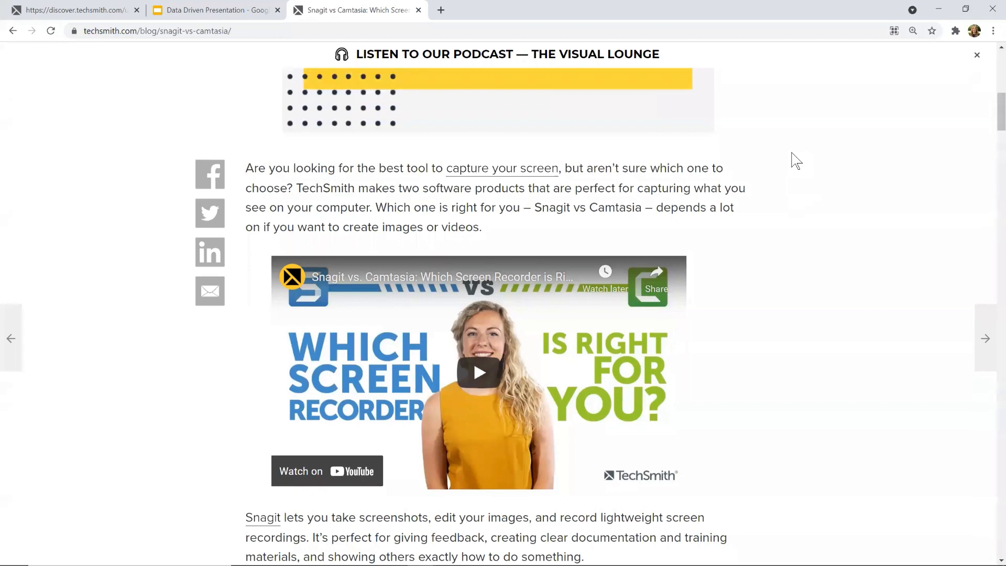
left_click(966, 9)
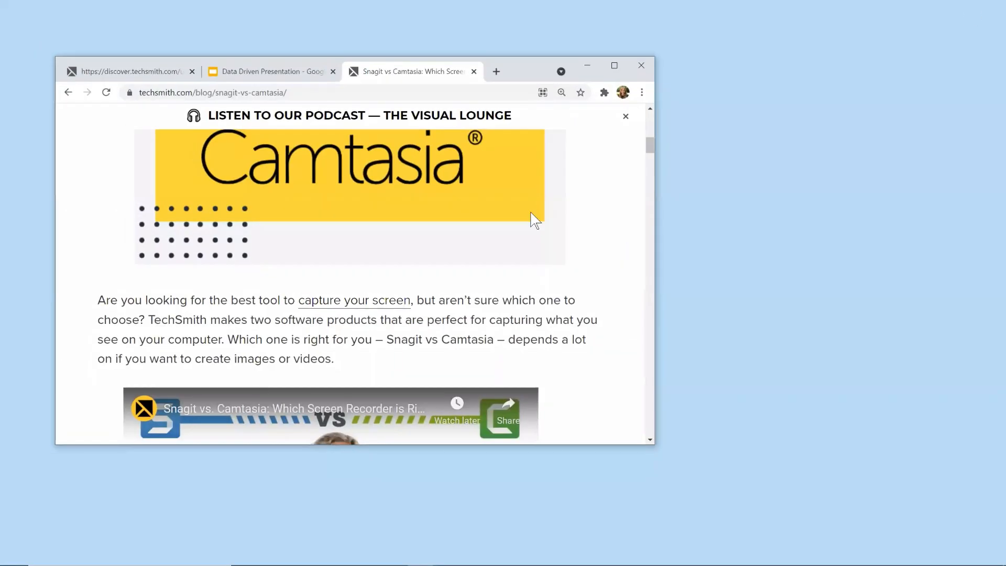
scroll(530, 212, "up", 5)
scroll(531, 211, "up", 3)
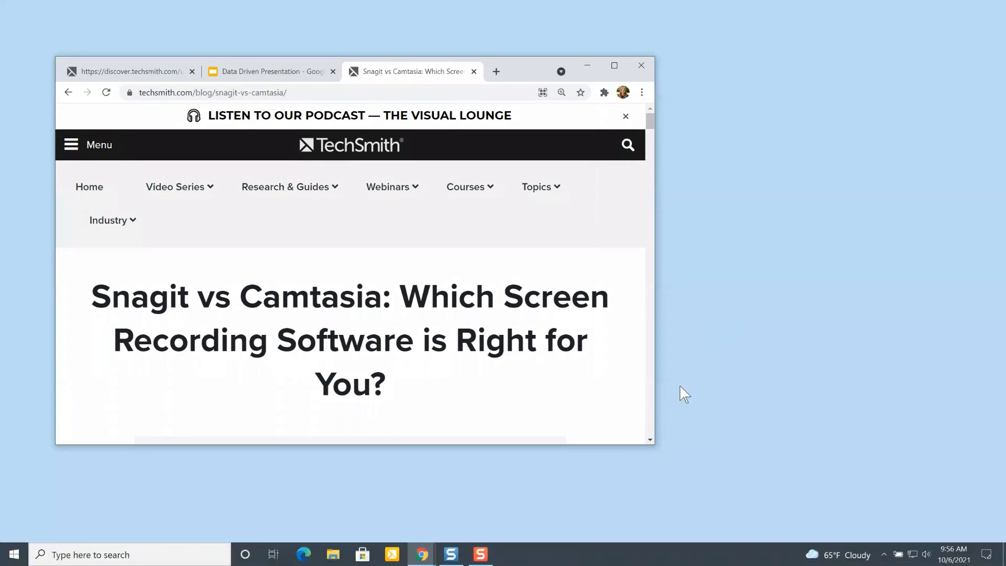
left_click(481, 555)
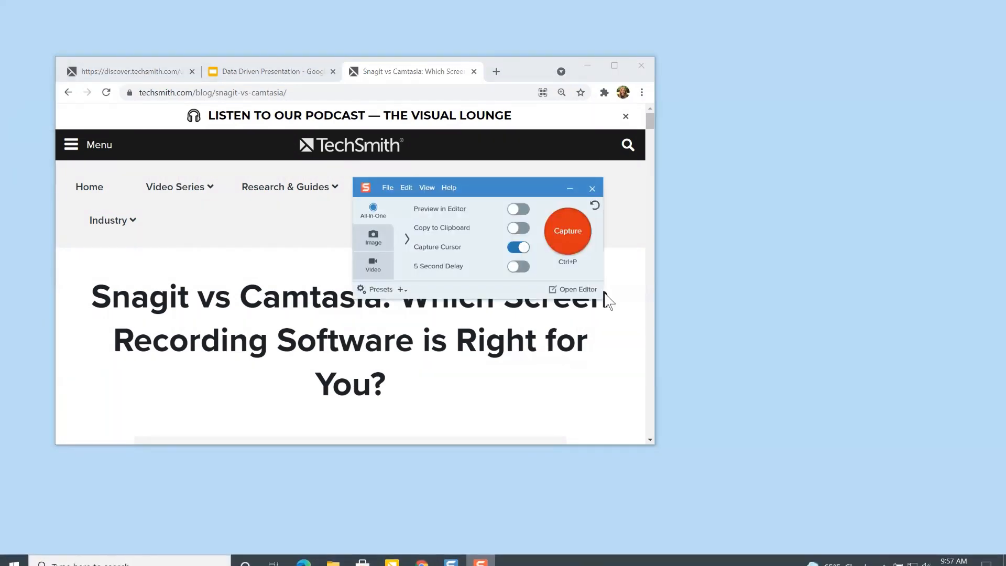
left_click_drag(533, 195, 879, 96)
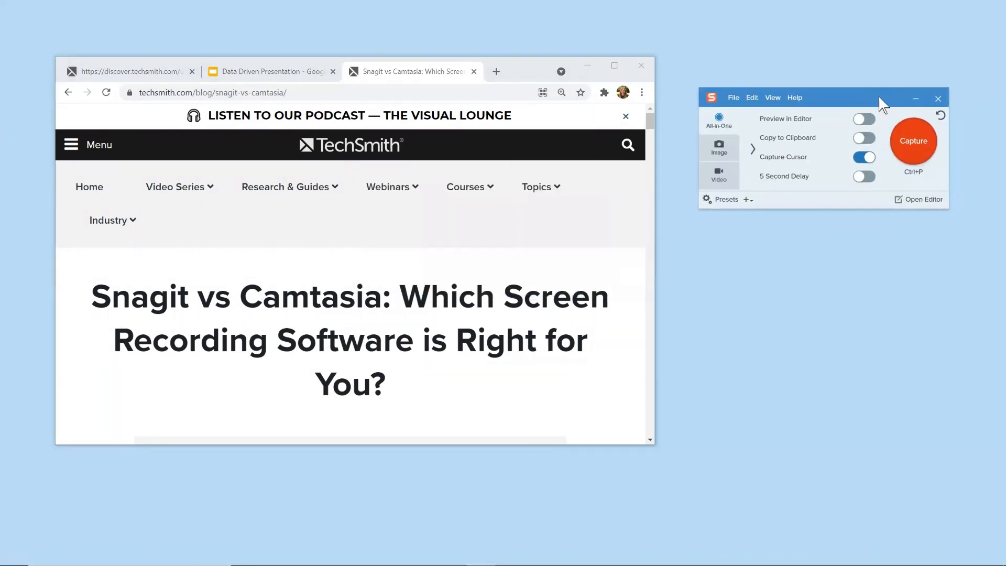
Step: Record a video of an article page area about 1490 × 826 px while scrolling from the heading to the embedded video, and stop recording
left_click(905, 130)
mouse_move(539, 134)
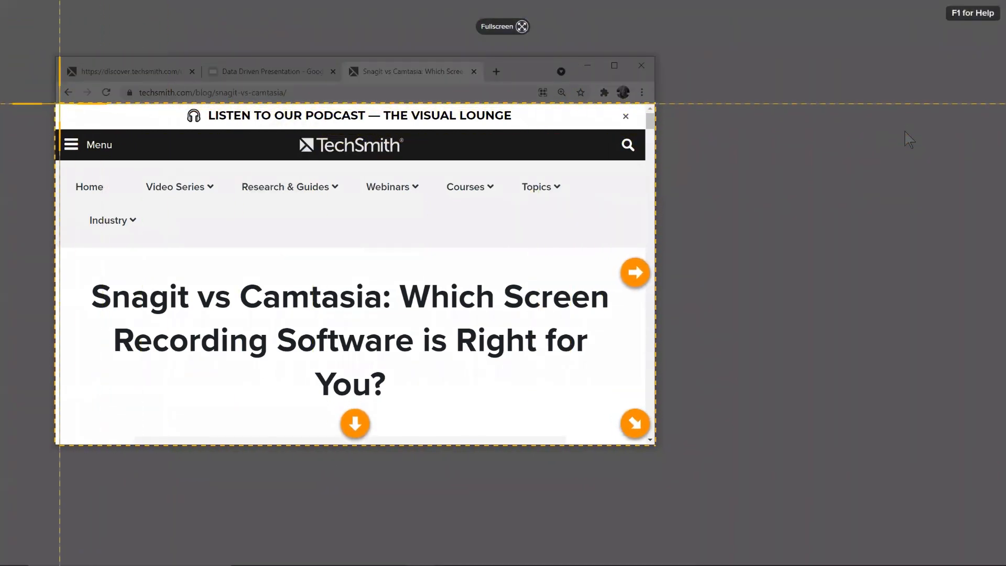
left_click_drag(57, 106, 644, 430)
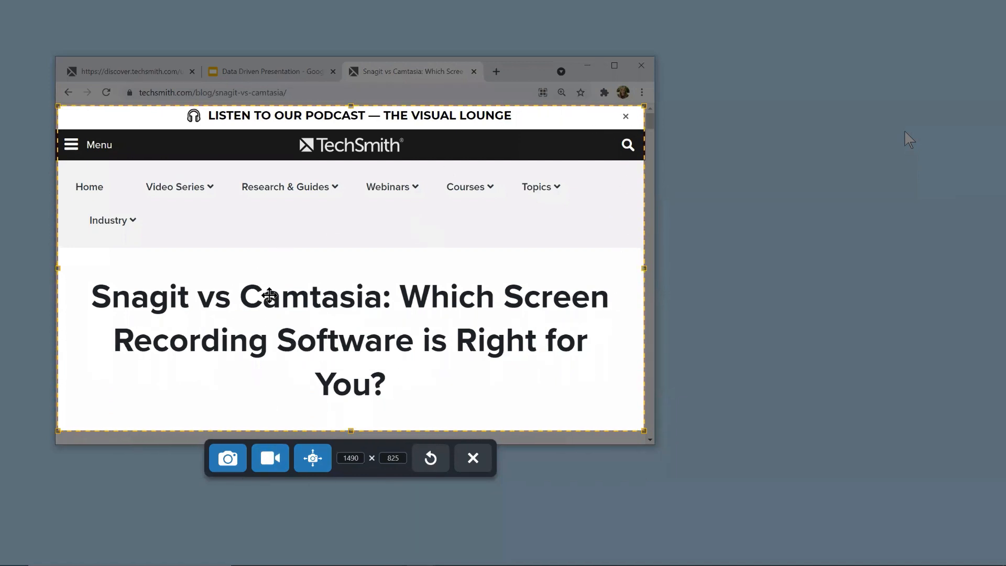
left_click(276, 460)
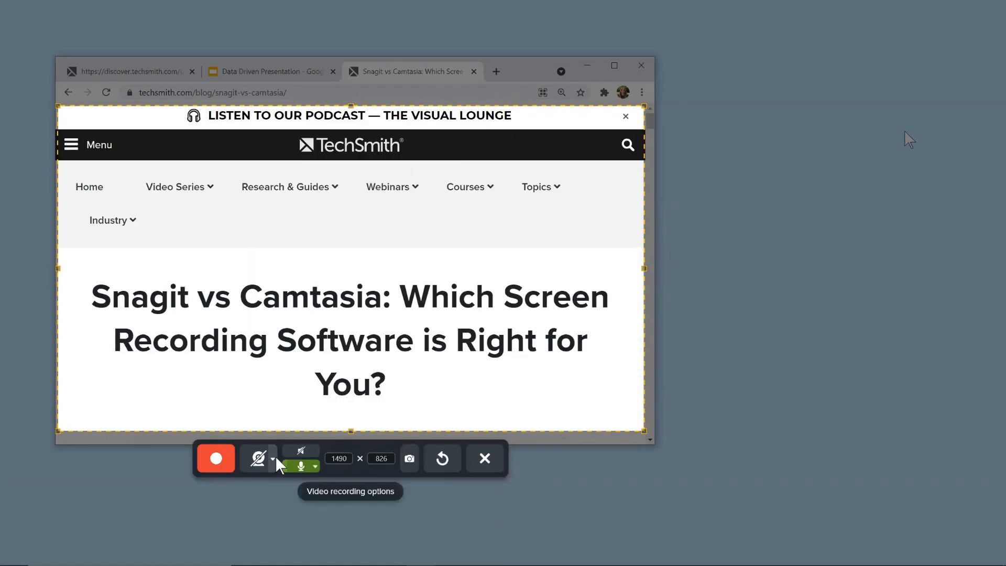
left_click(220, 457)
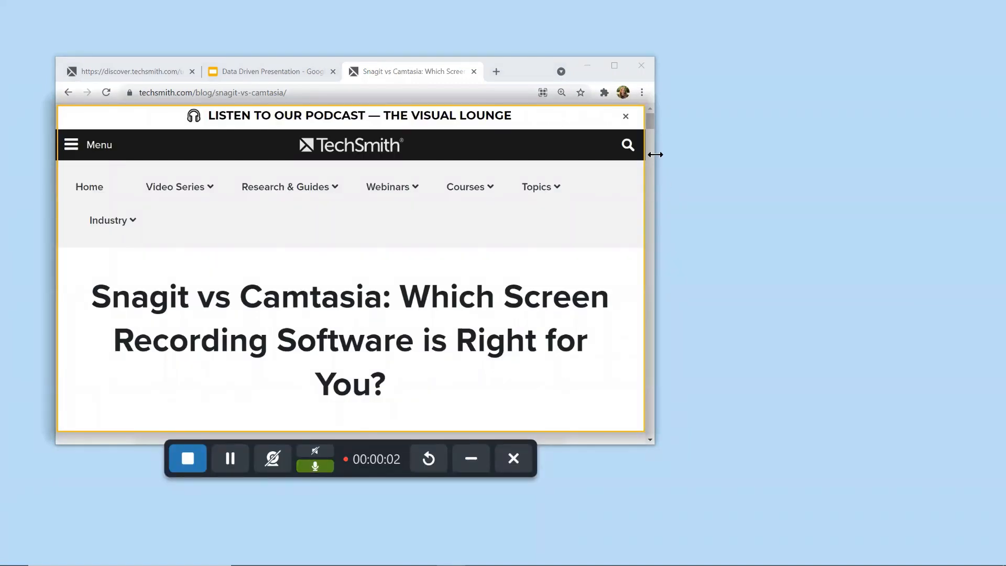
left_click_drag(651, 122, 648, 156)
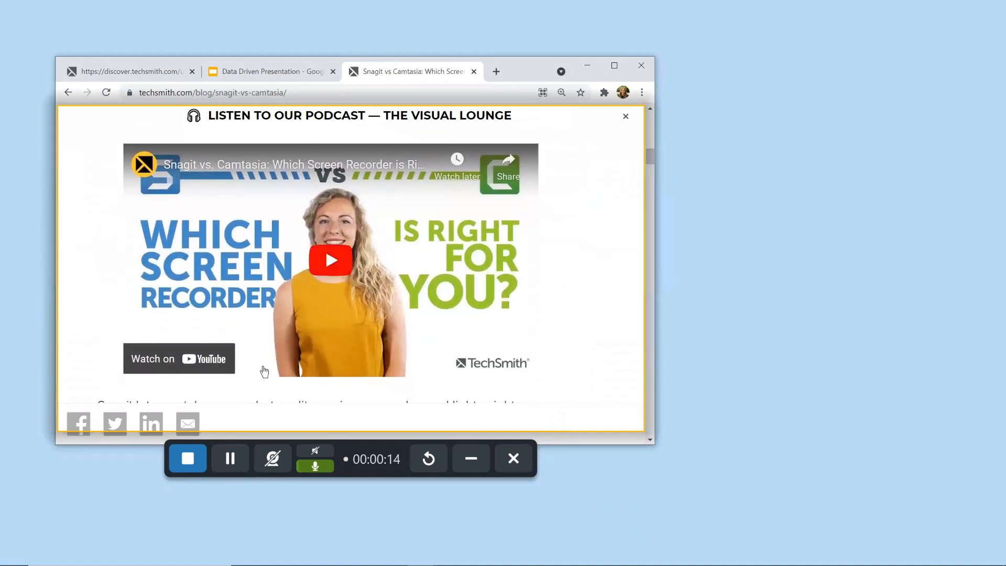
left_click(175, 459)
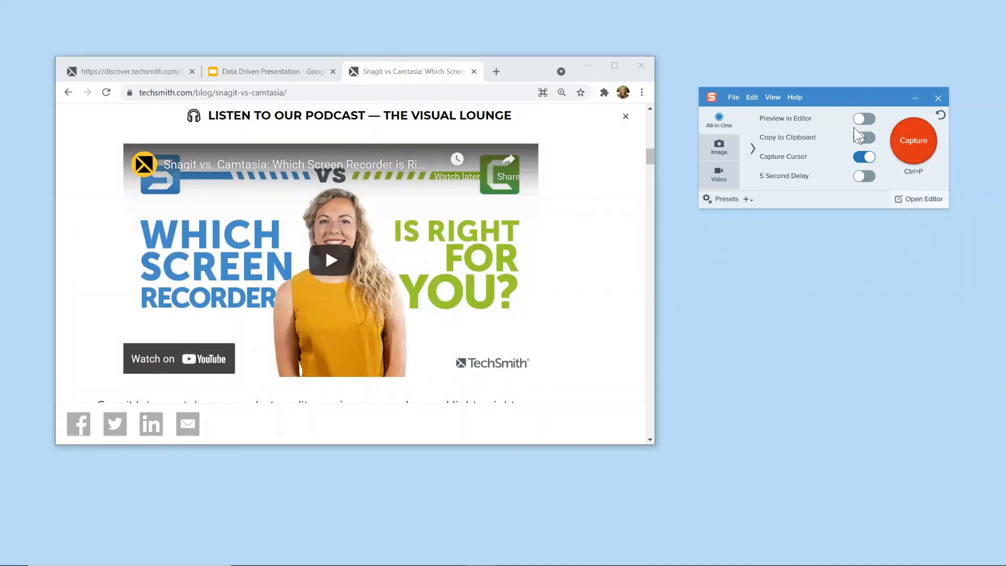
Step: Open the new recording in Snagit Editor and play it back to about 12 seconds
left_click(916, 199)
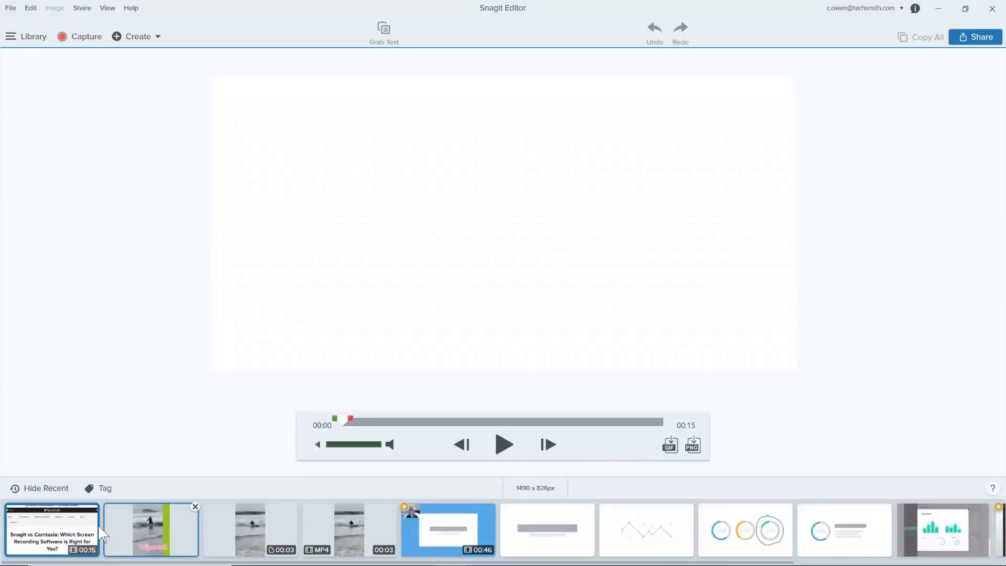
left_click(111, 528)
left_click(84, 521)
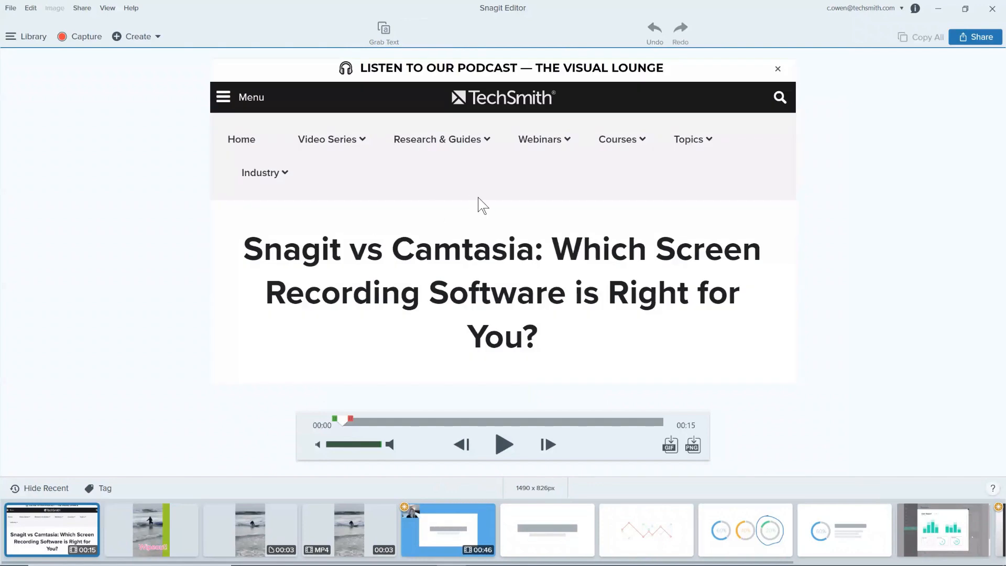
left_click(503, 446)
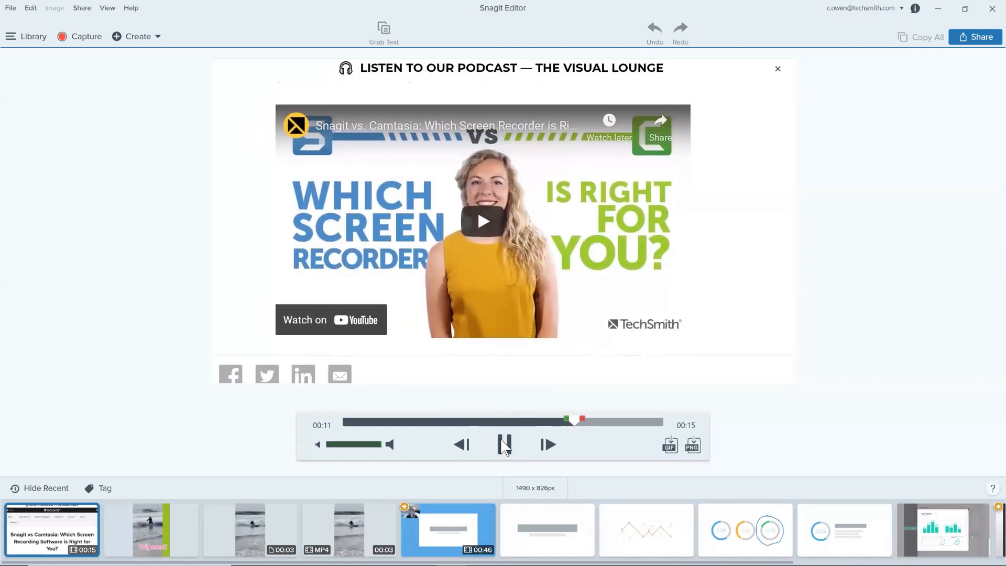
left_click(504, 445)
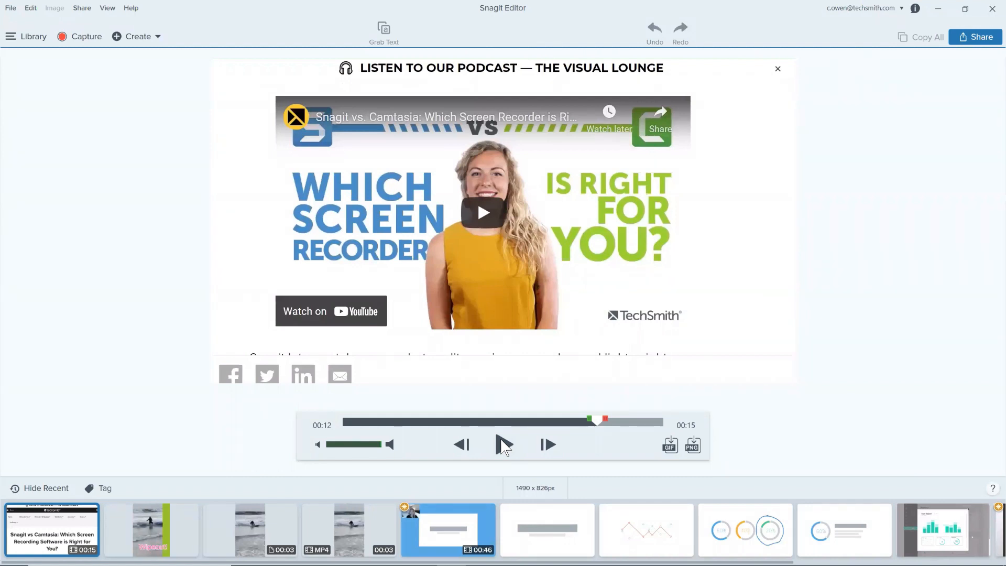
Step: Minimize Snagit Editor and return the article to its heading
left_click(930, 14)
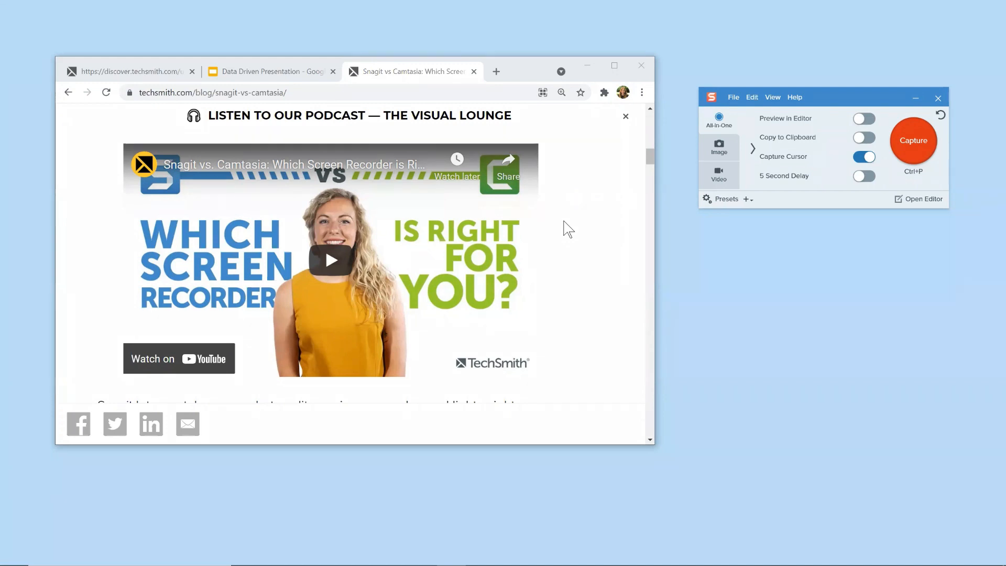
mouse_move(380, 554)
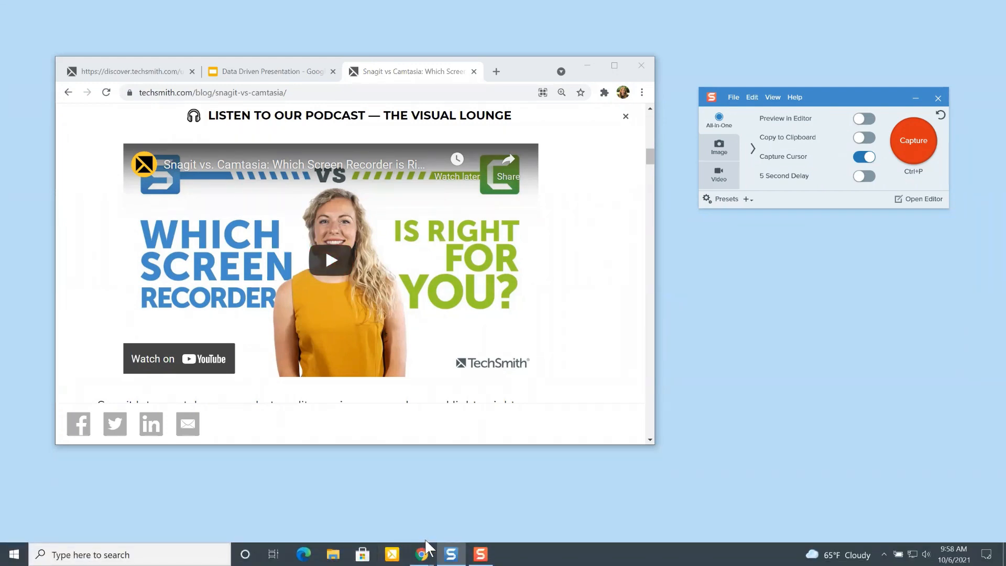
left_click(456, 555)
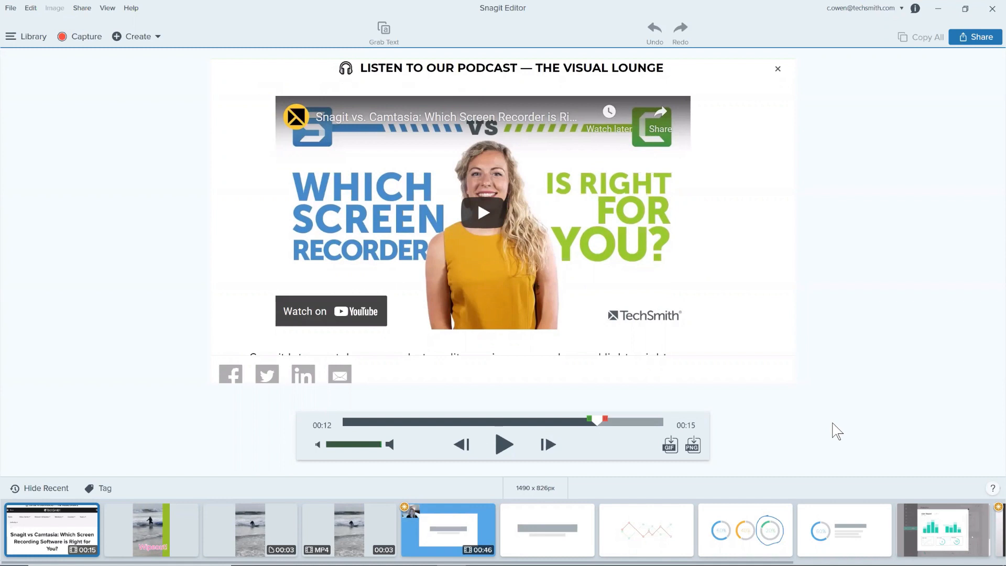
left_click(938, 9)
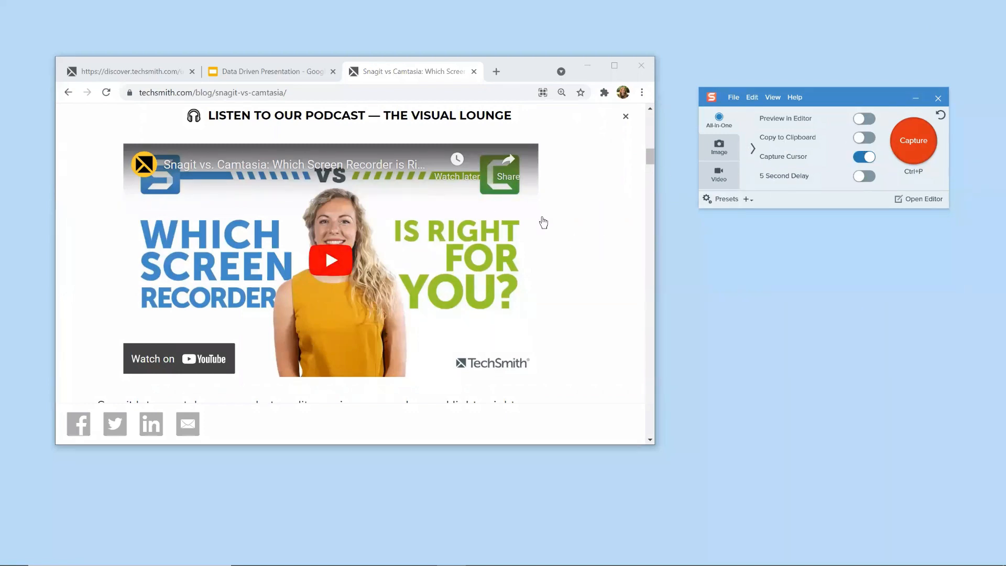
scroll(599, 241, "up", 10)
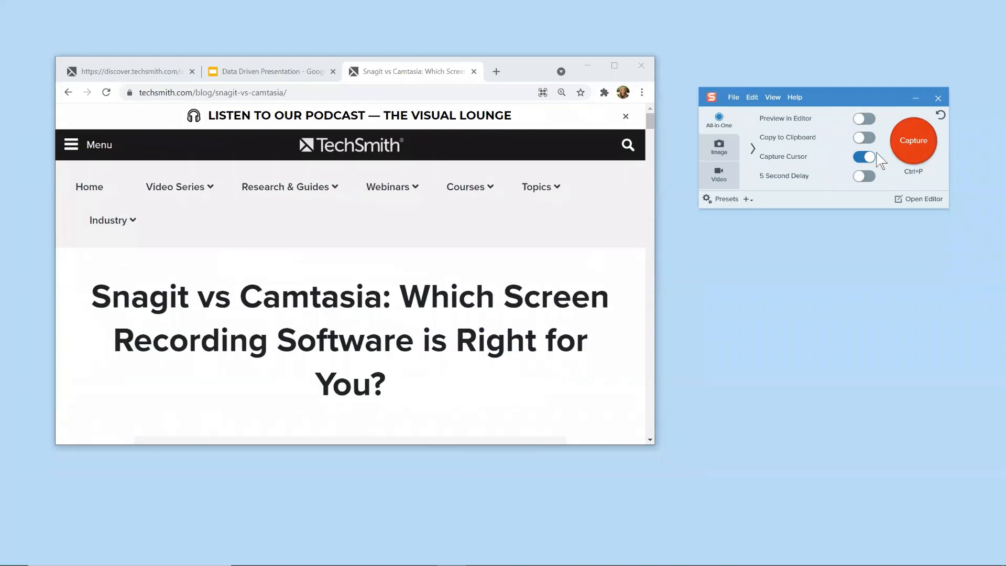
Step: Take a panoramic capture of an area about 1488 × 833 px, scrolling the article down to the Snagit and Camtasia paragraphs
left_click(910, 148)
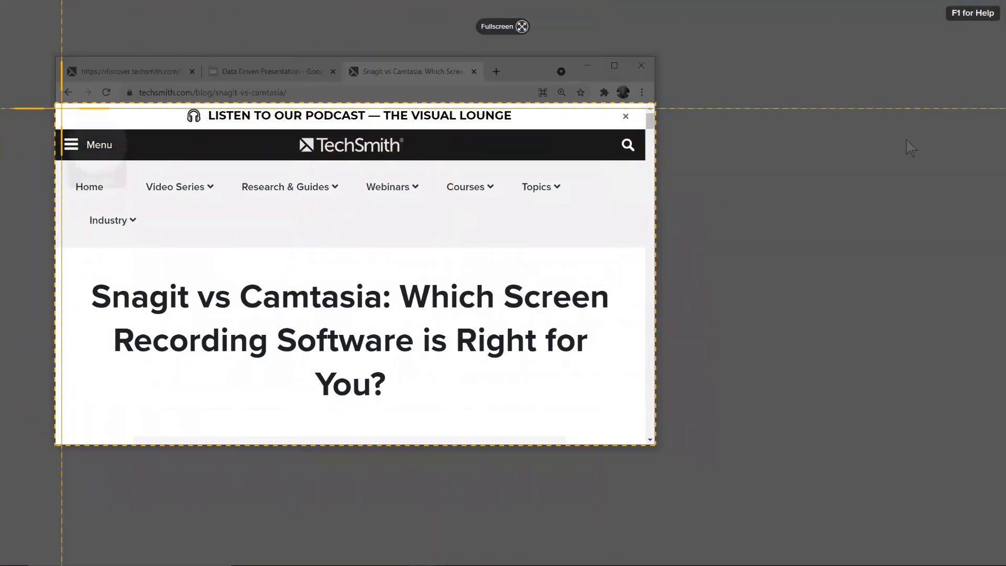
left_click_drag(59, 105, 644, 433)
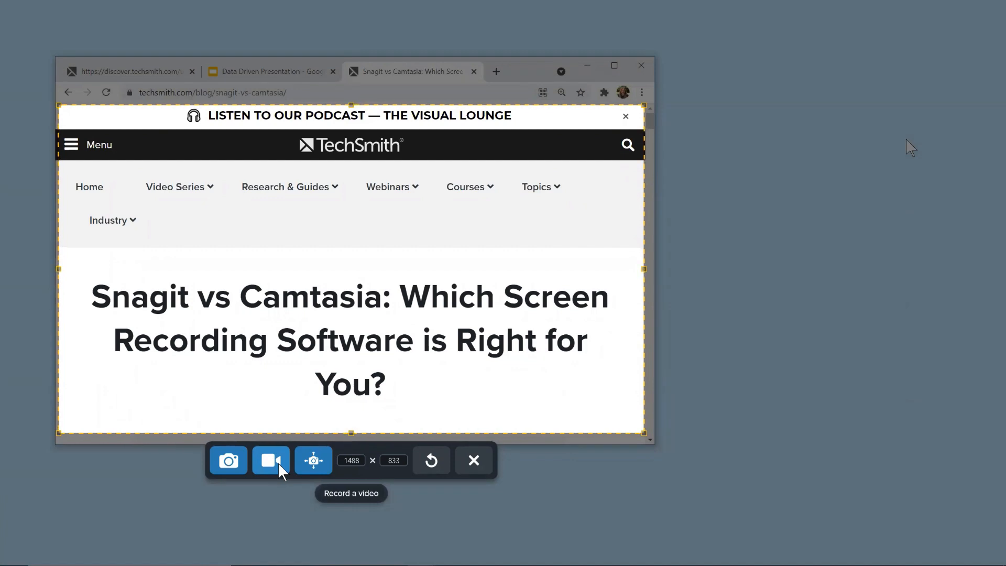
left_click(303, 461)
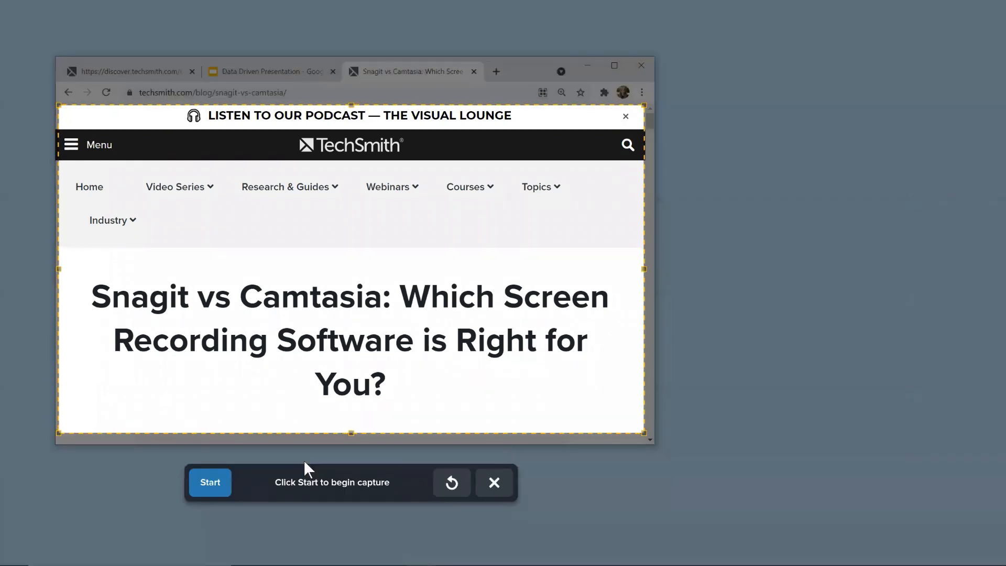
left_click(225, 485)
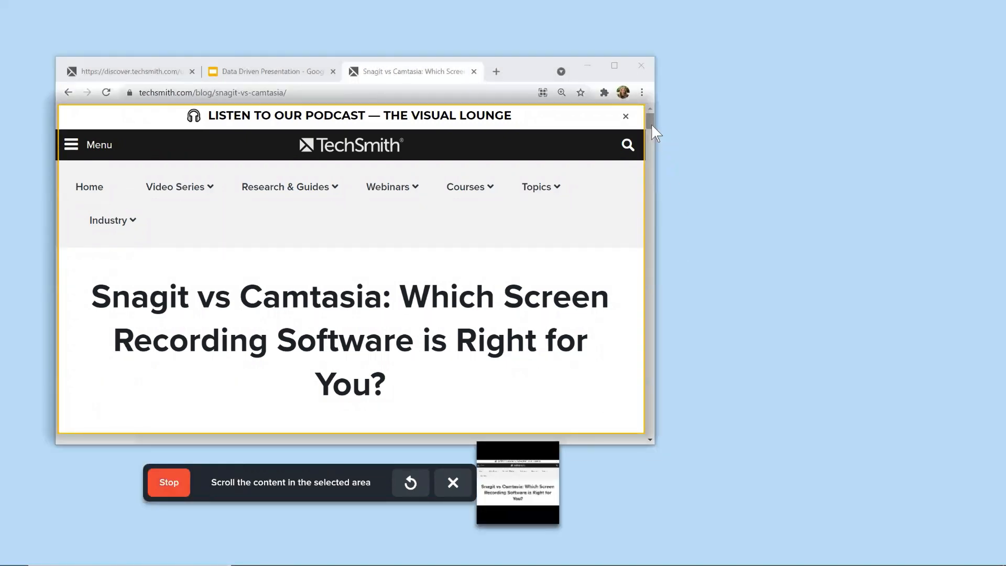
left_click_drag(652, 124, 651, 166)
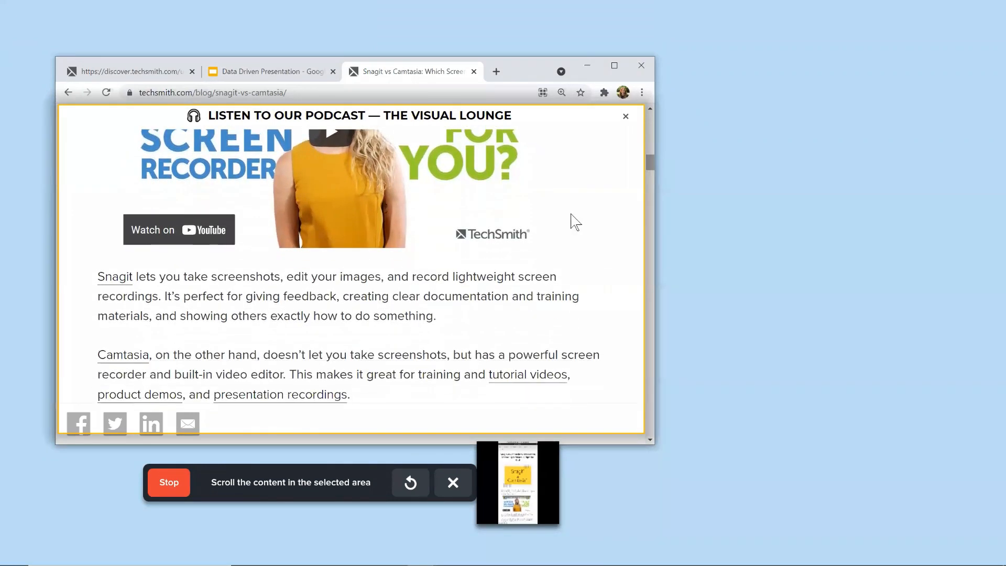
left_click(174, 488)
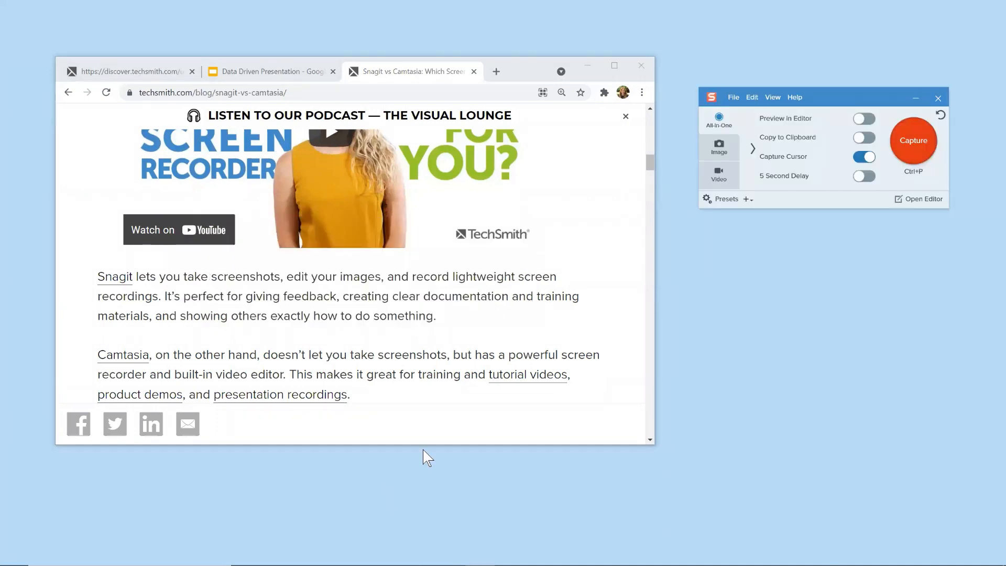
Step: Open the panoramic capture in Snagit Editor and cut out the yellow banner section between the heading and the introduction
left_click(922, 199)
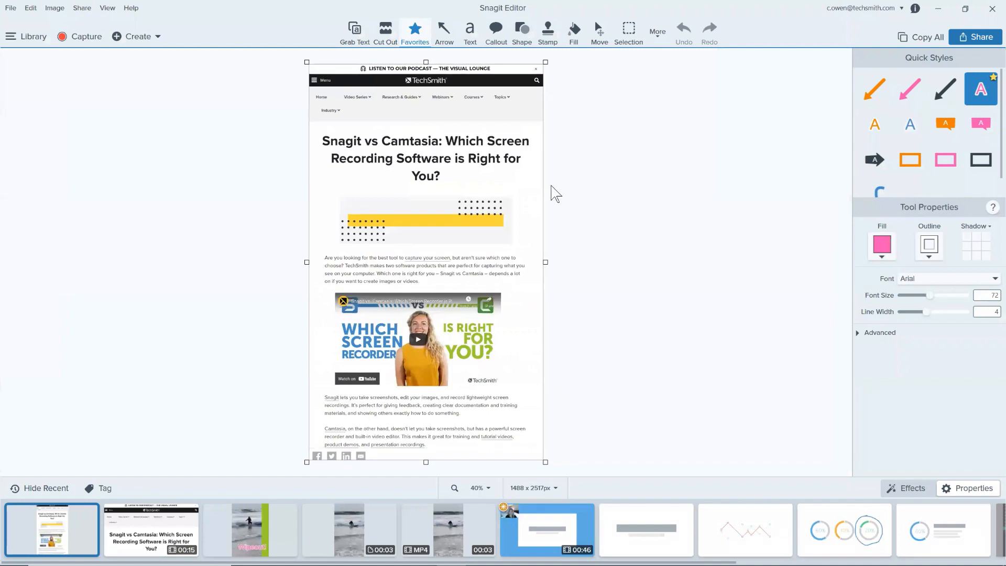
left_click(384, 30)
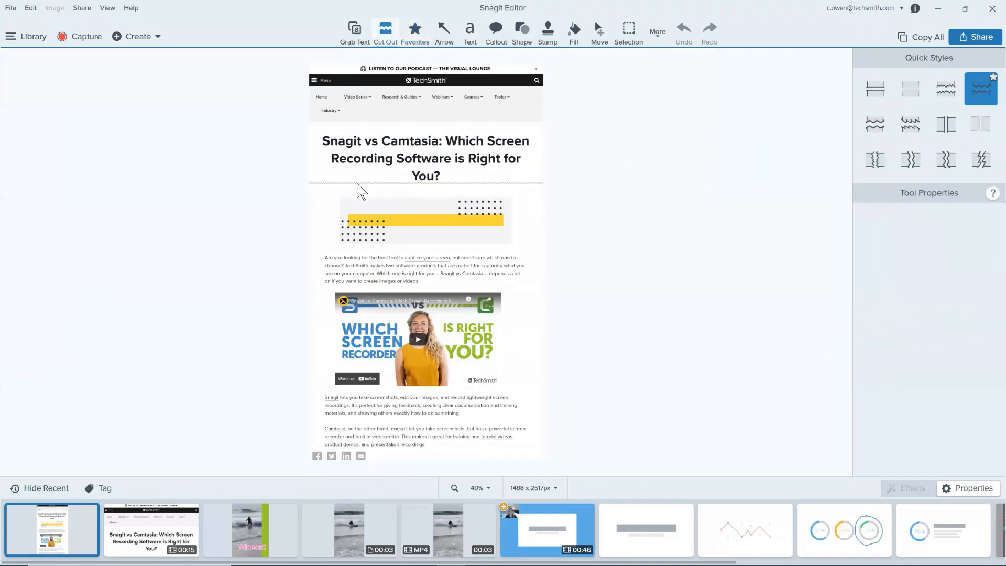
left_click_drag(364, 191, 367, 252)
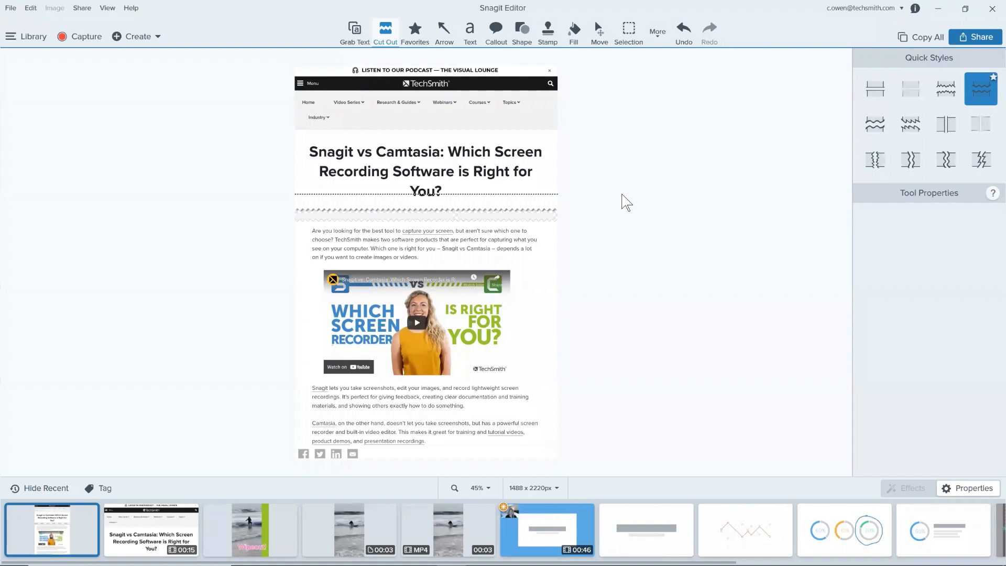
Step: Show the options for creating an image from a template or a video from images
left_click(154, 37)
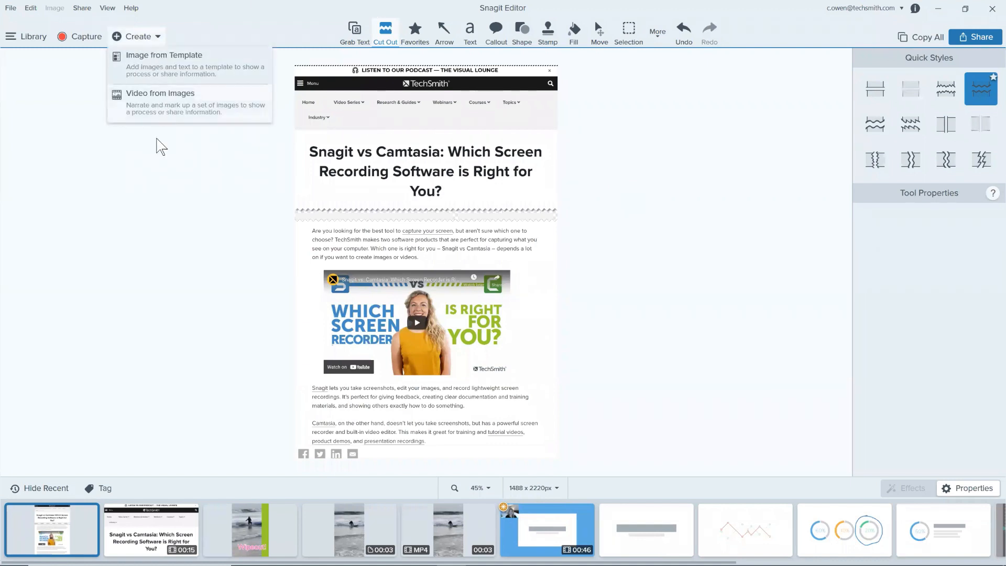
left_click(158, 172)
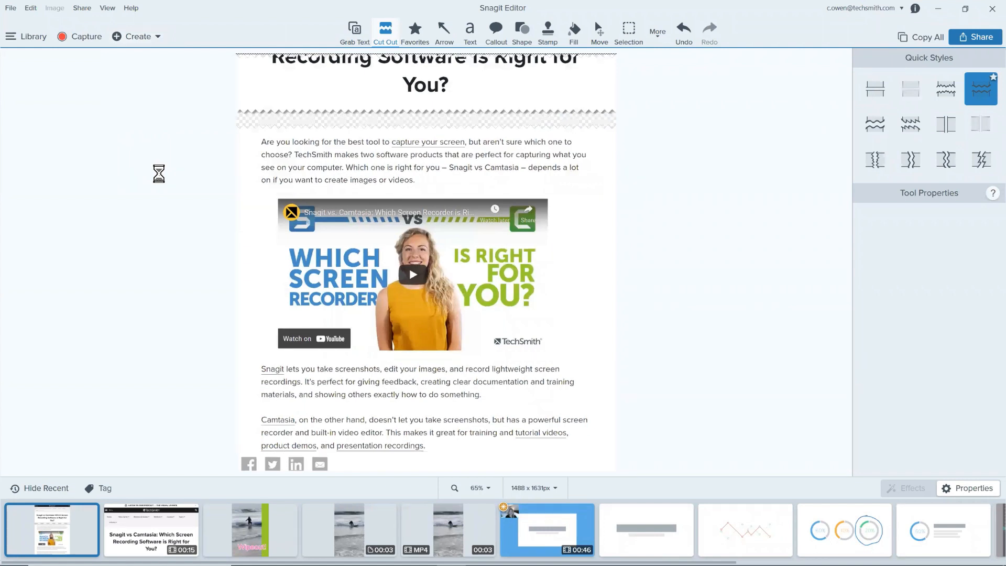